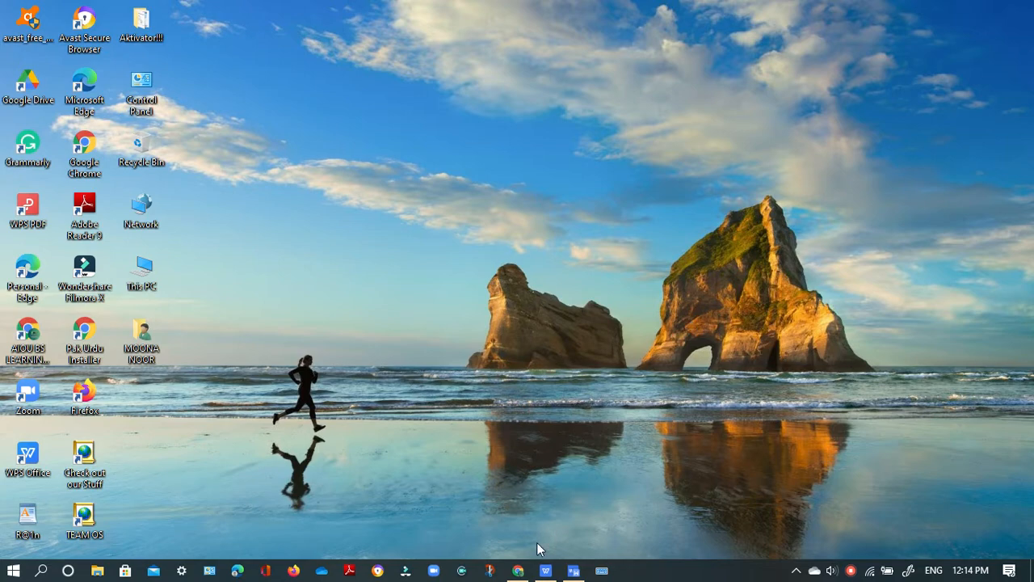
Switch to Chrome, maximize it and review the Urdu glossary in the Google Docs document from its beginning
left_click(519, 571)
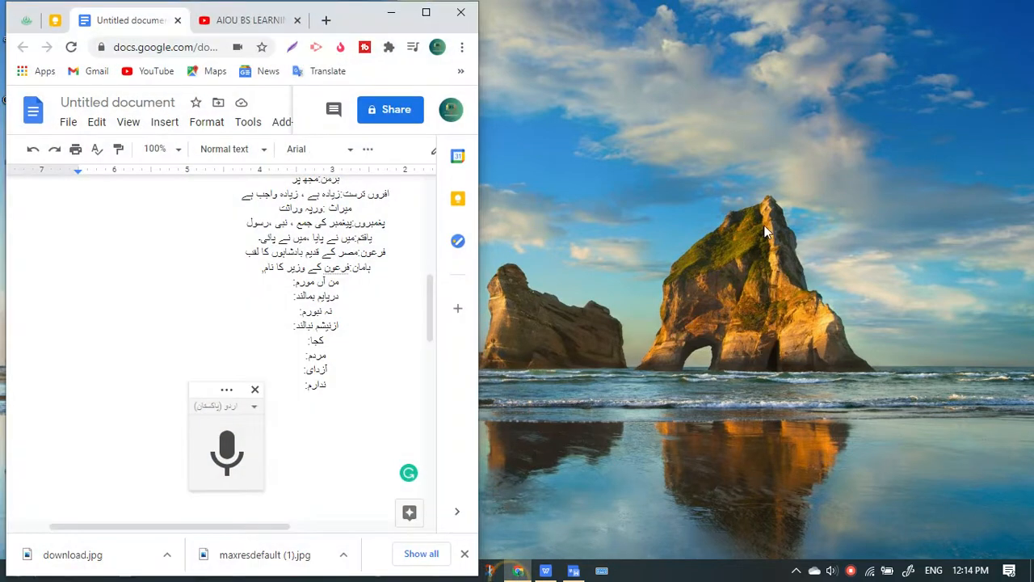
left_click(426, 12)
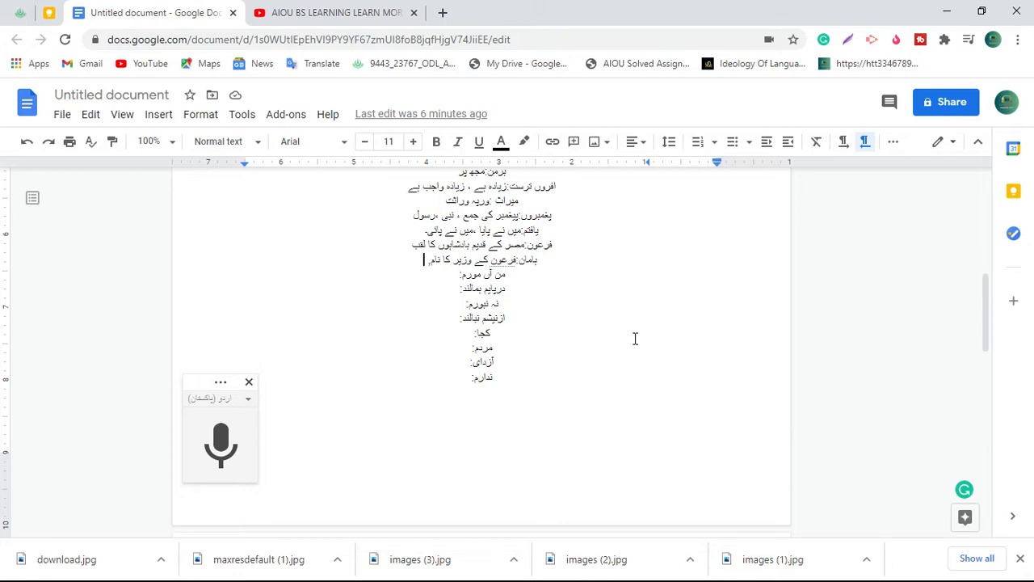
scroll(501, 337, "up", 5)
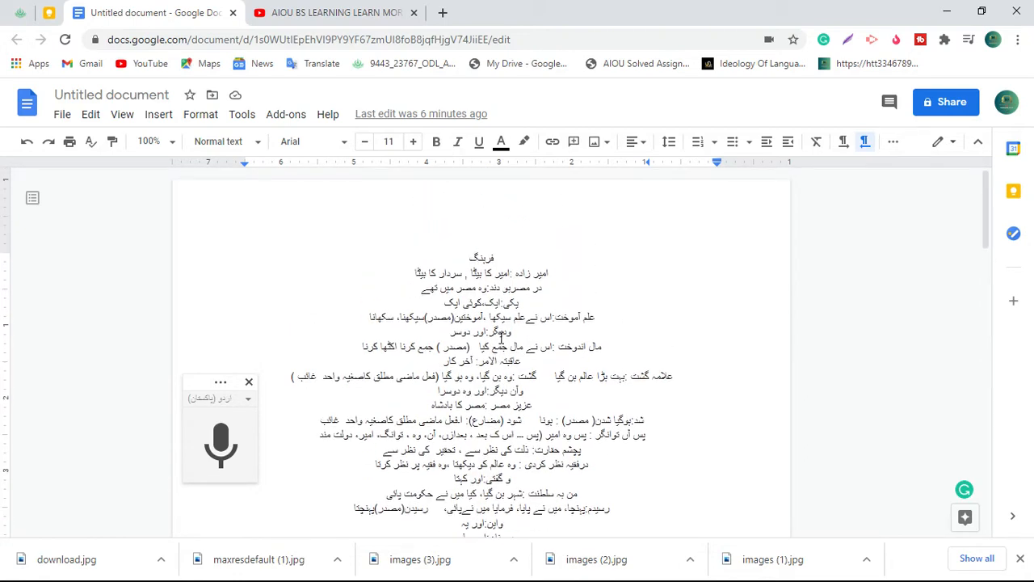
scroll(500, 338, "down", 2)
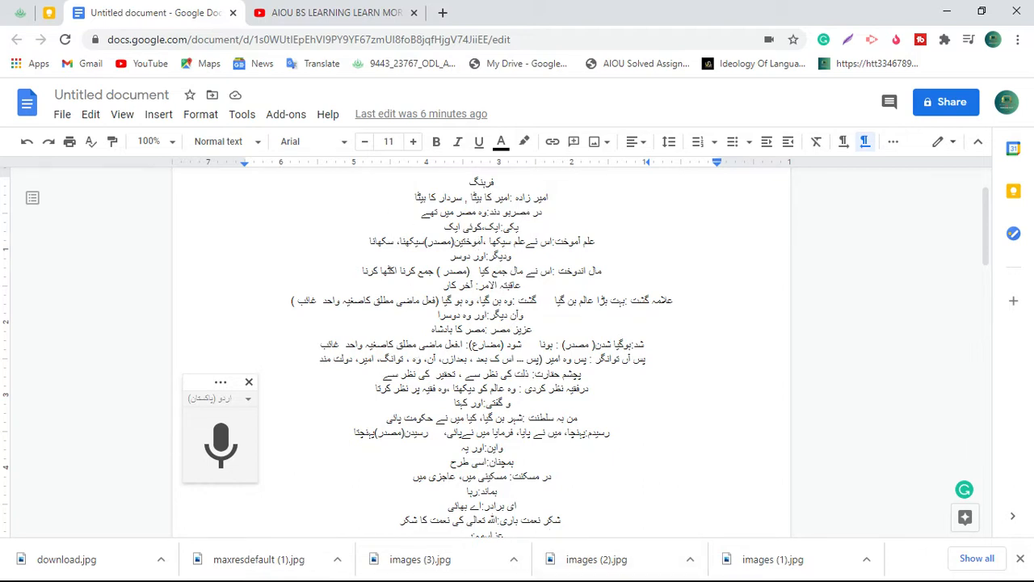
Restore the browser to its smaller window and move the voice typing box clear of the glossary text
left_click(980, 13)
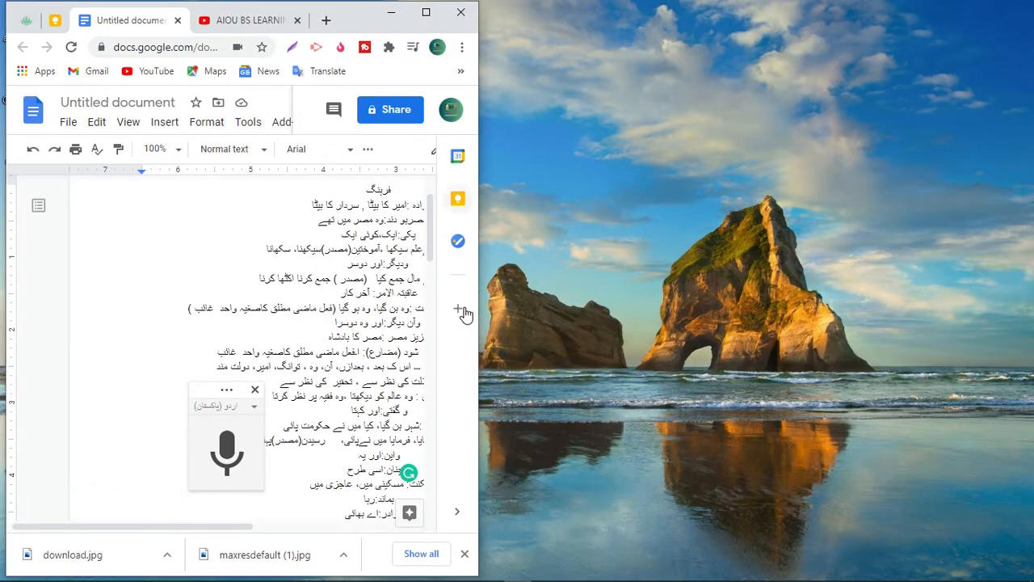
scroll(316, 425, "down", 1)
scroll(316, 426, "down", 2)
left_click_drag(233, 526, 297, 526)
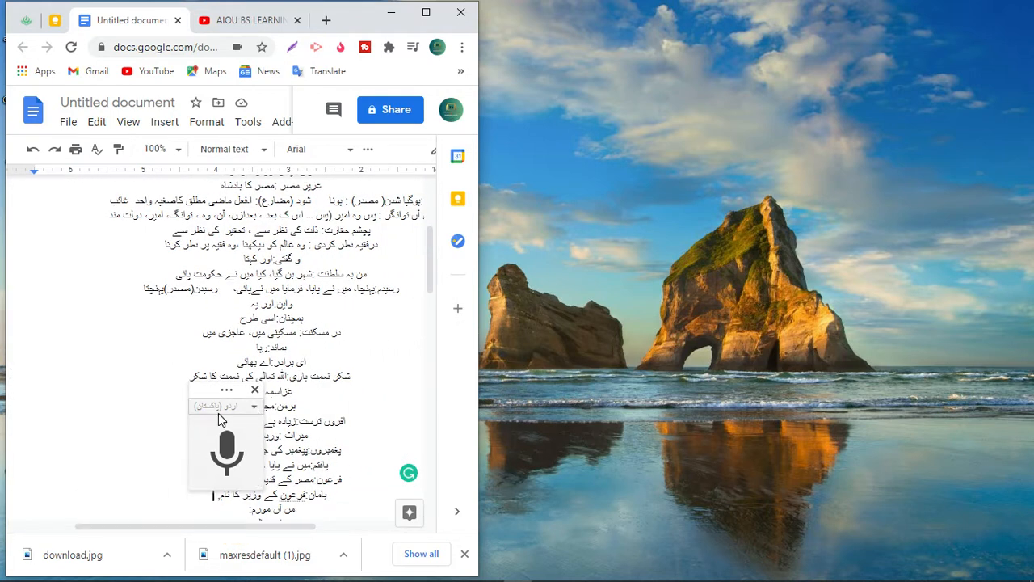
left_click_drag(226, 389, 100, 389)
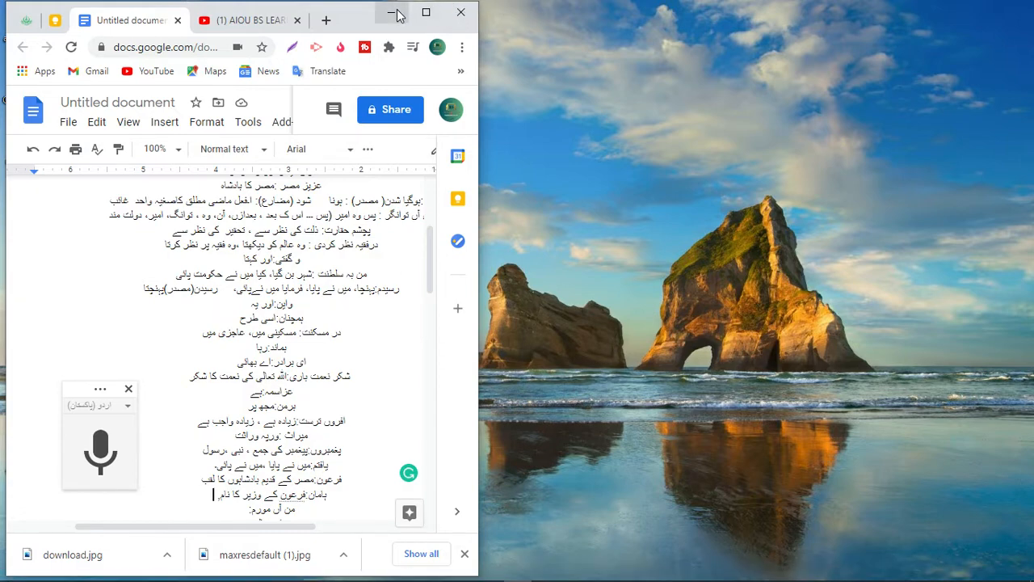
Minimize the browser window to get back to the desktop
left_click(428, 15)
double_click(588, 18)
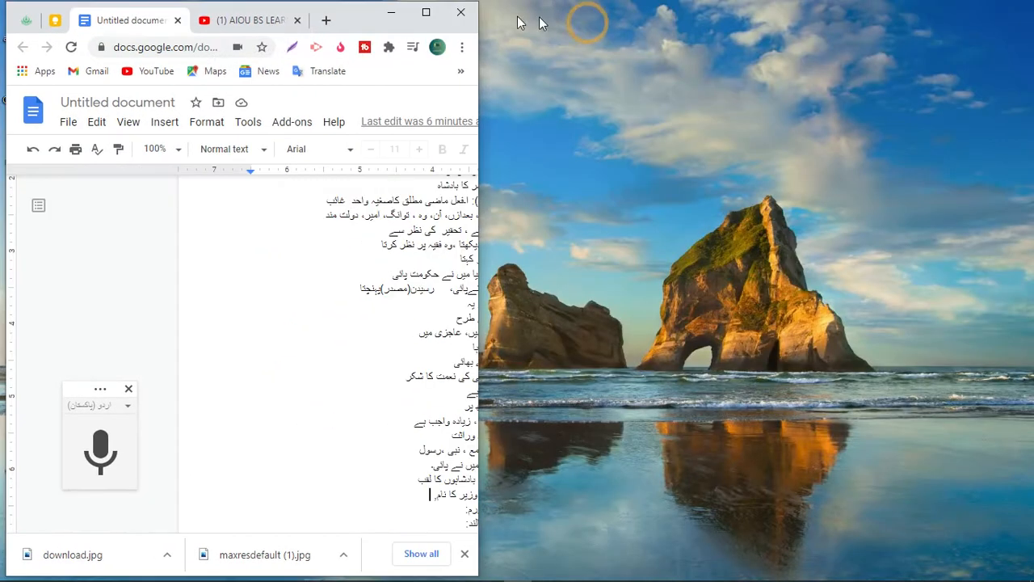
left_click(388, 14)
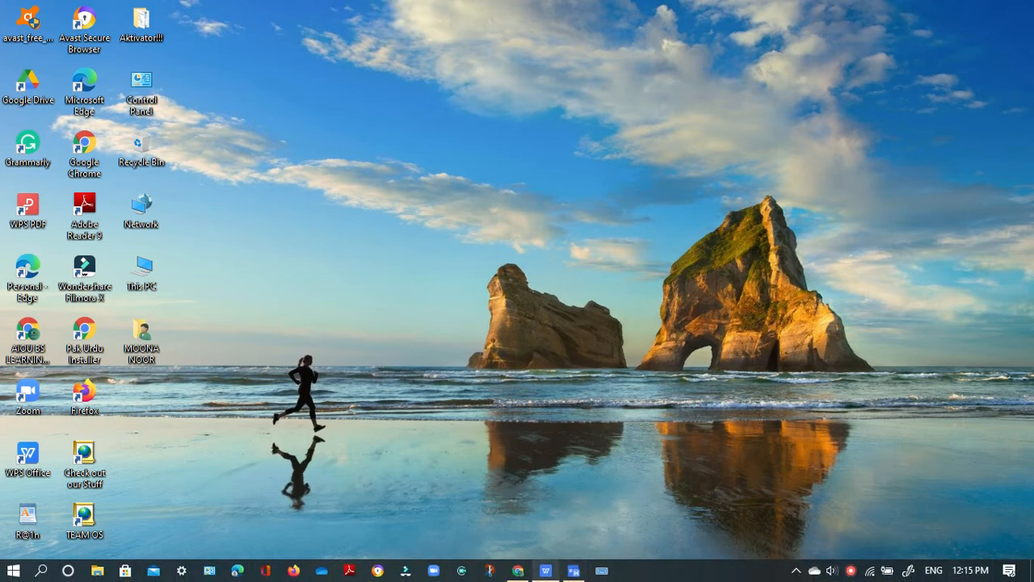
Switch to the WPS Office PDF window, maximize it and bring up 9004 farcy.pdf
mouse_move(545, 571)
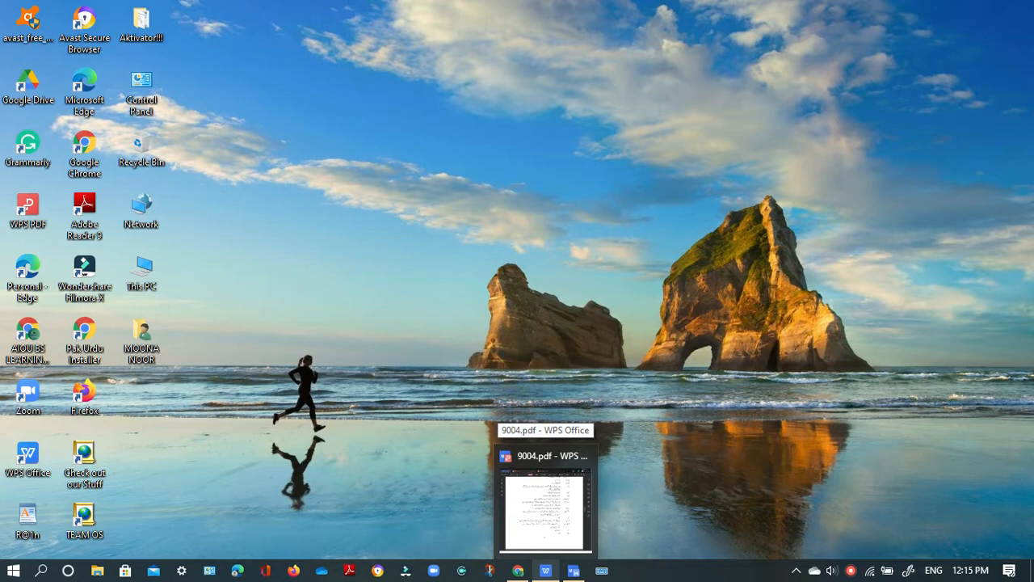
left_click(575, 469)
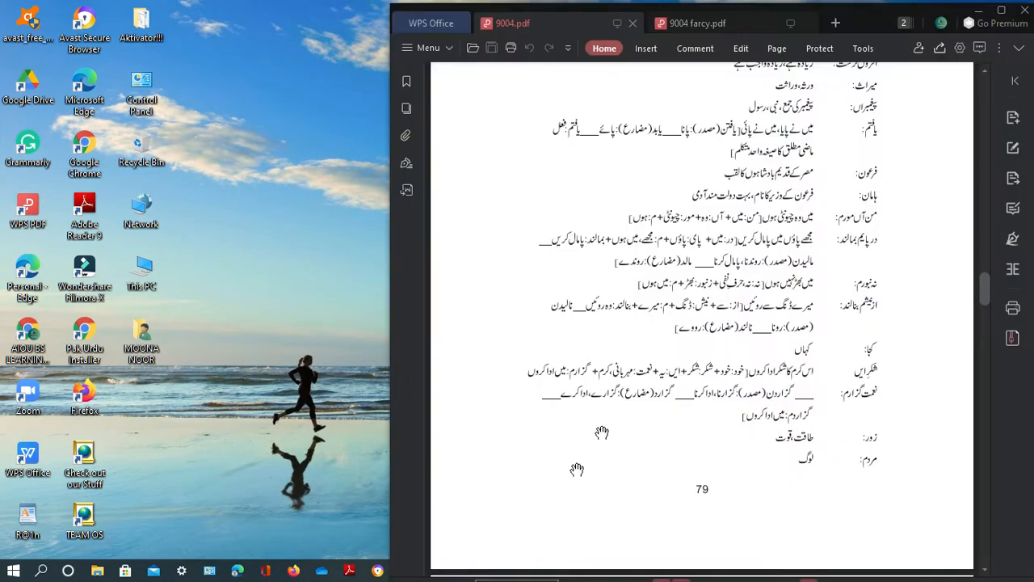
left_click(1002, 10)
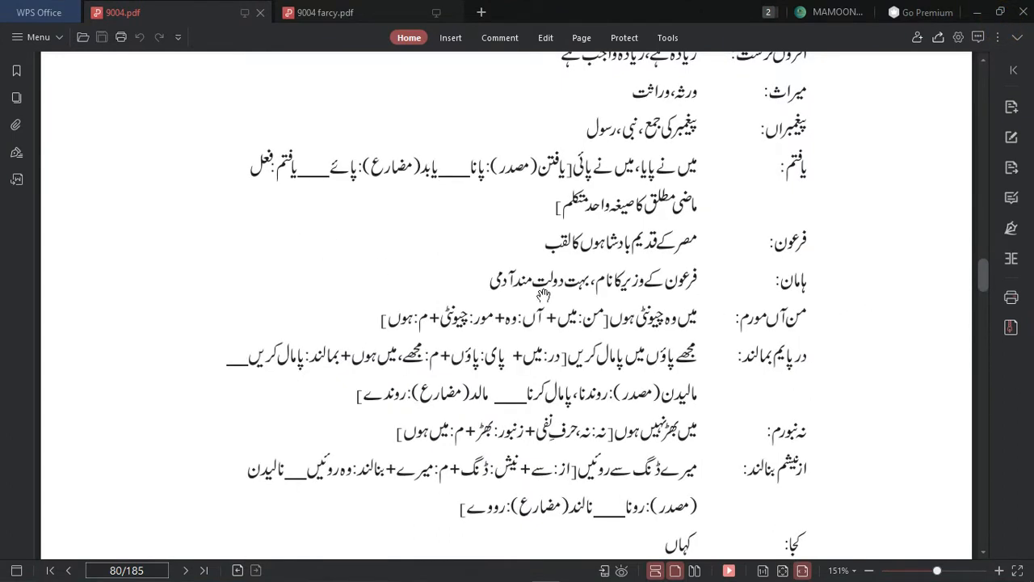
left_click(380, 12)
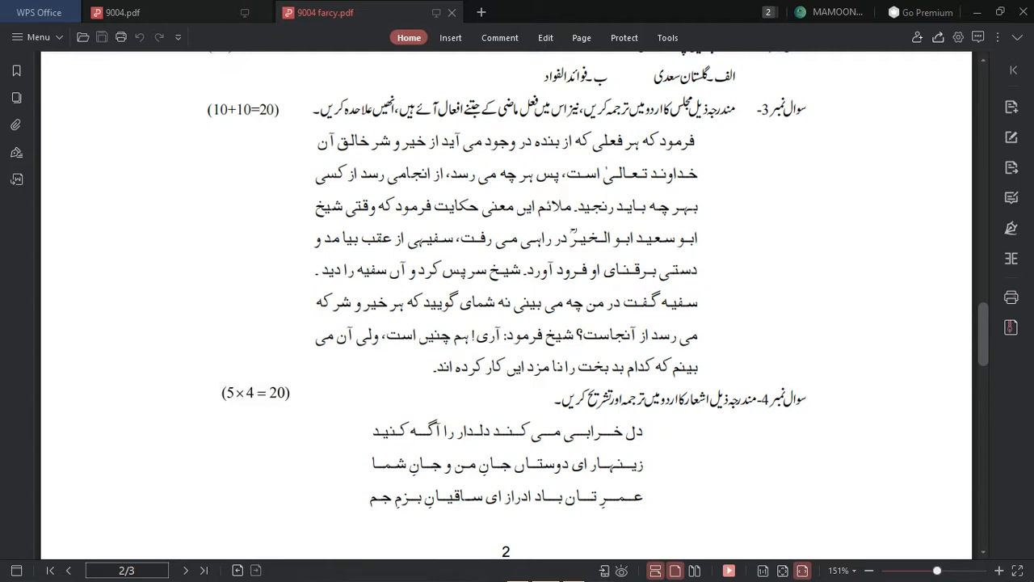
Switch to the WPS Writer assignment document and place its window below the PDF's question 3, showing the typed question 3
left_click(594, 510)
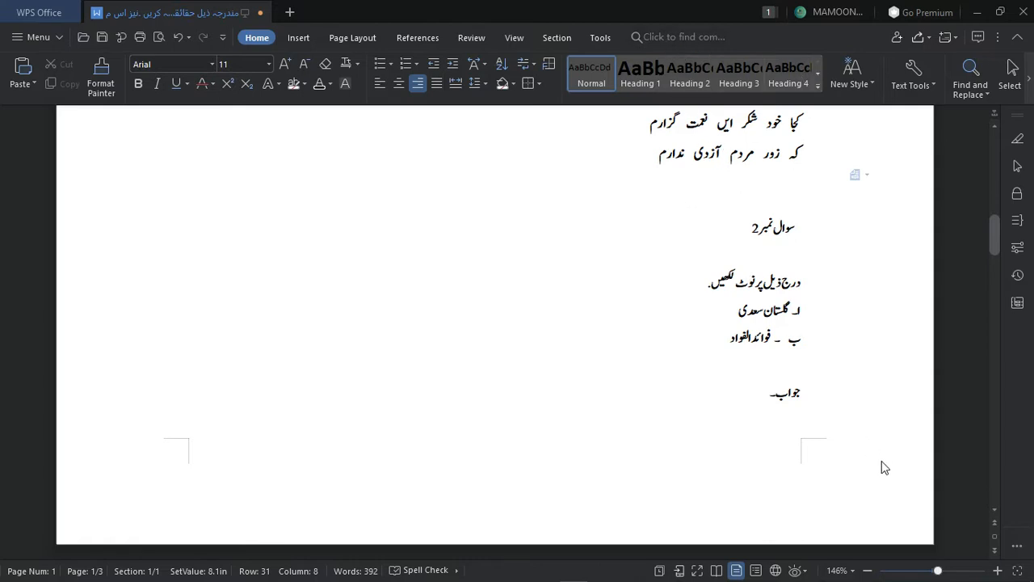
scroll(729, 399, "down", 1)
scroll(728, 399, "down", 9)
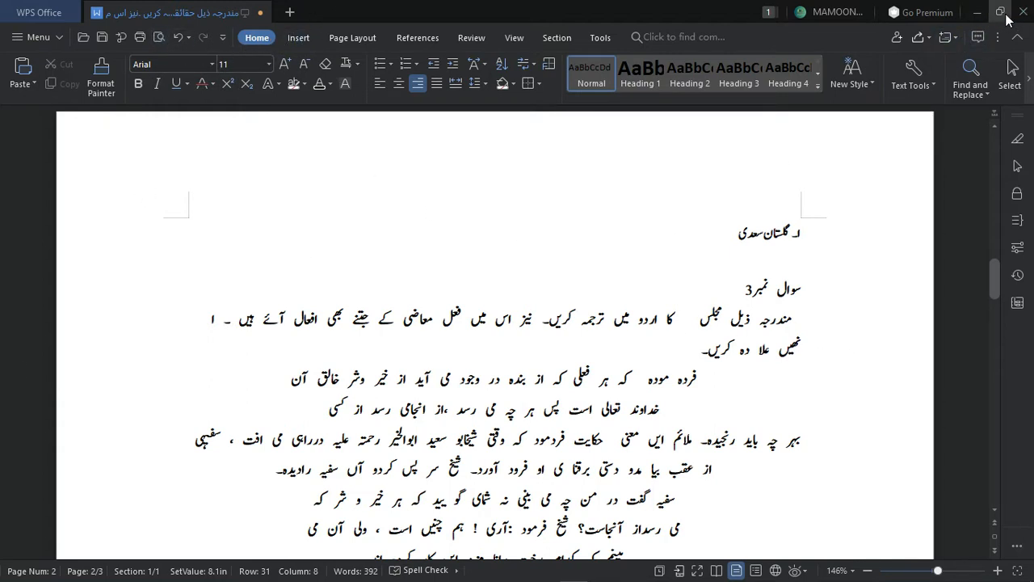
left_click_drag(622, 23, 573, 285)
scroll(602, 456, "down", 5)
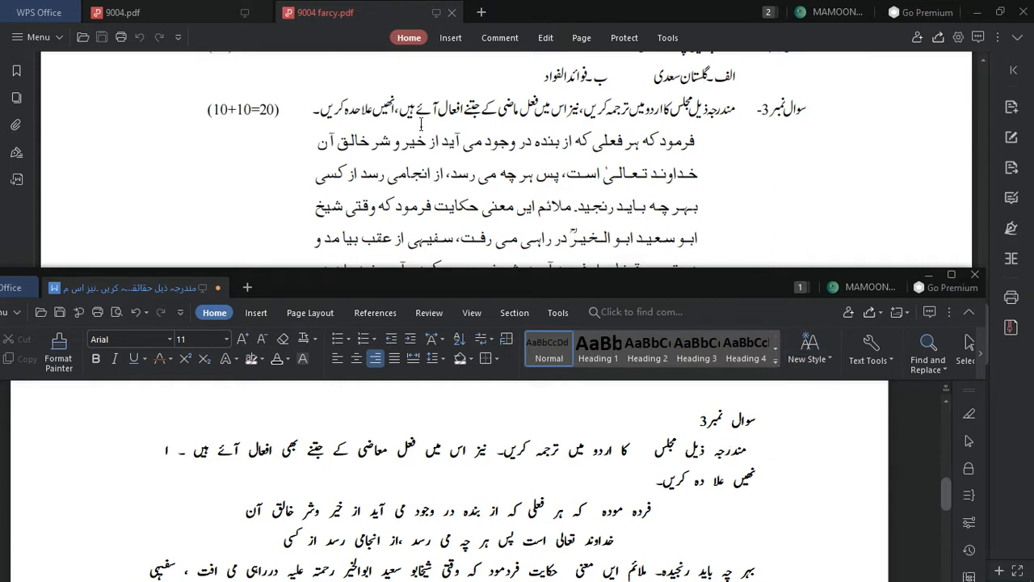
Bring 9004 farcy.pdf back to the front and preview the open WPS windows
left_click(612, 132)
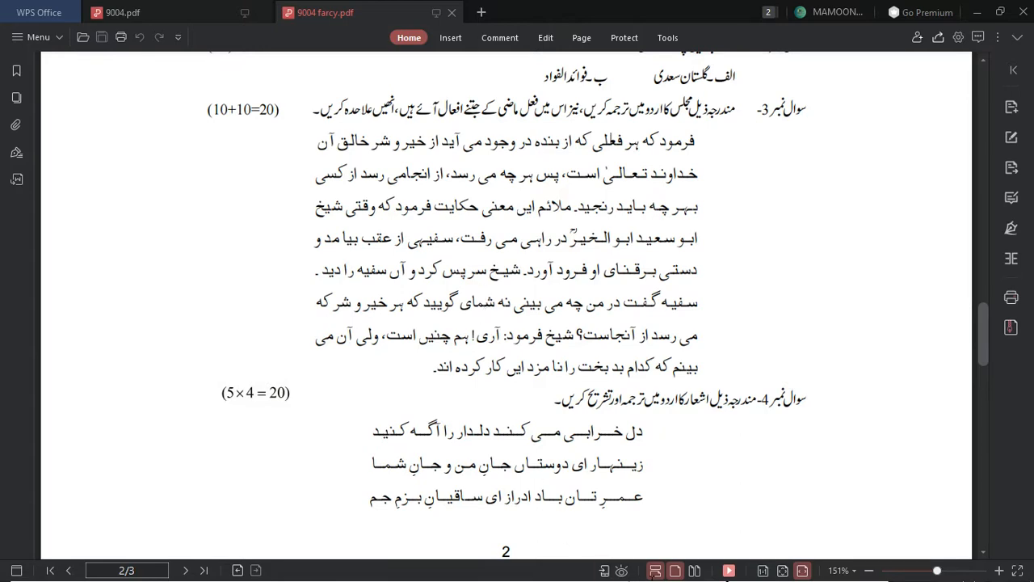
key("super")
key("super")
key("super")
mouse_move(548, 572)
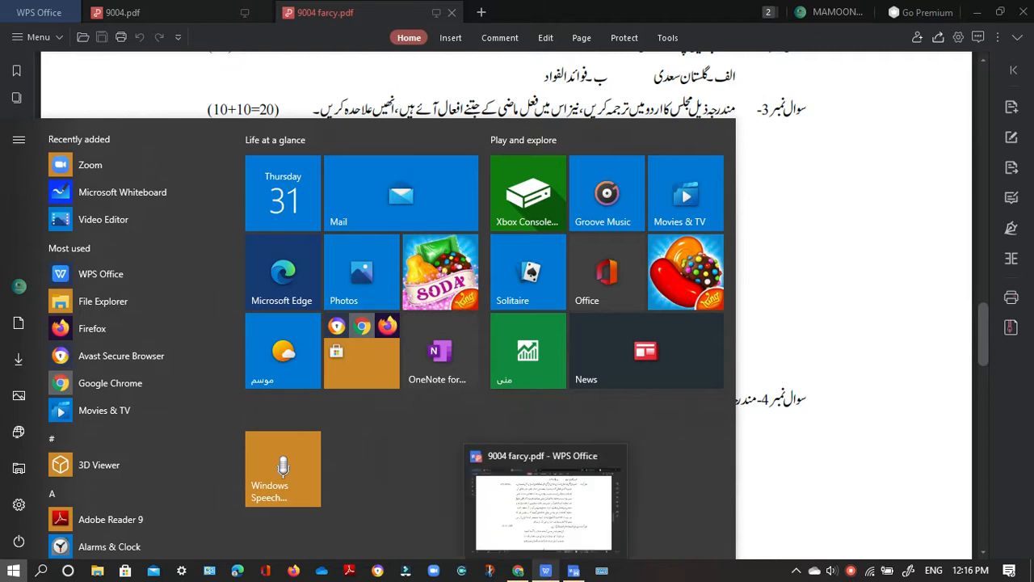
mouse_move(534, 511)
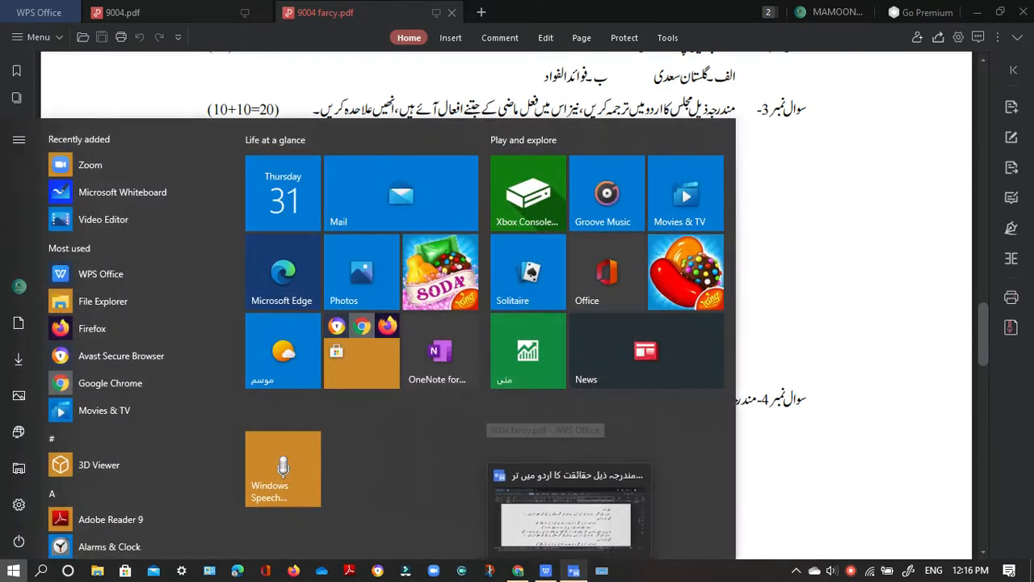
mouse_move(578, 522)
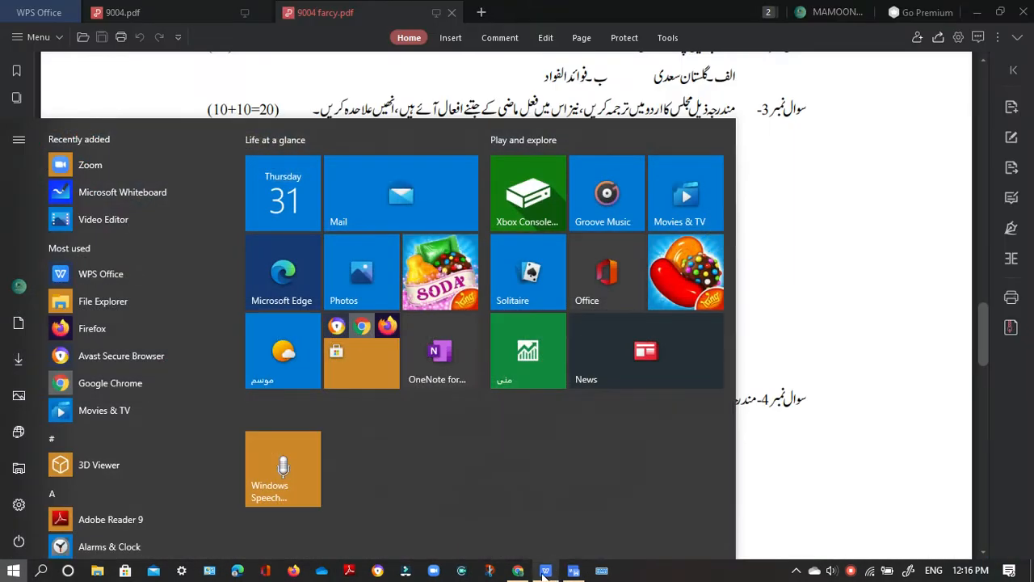
left_click(776, 176)
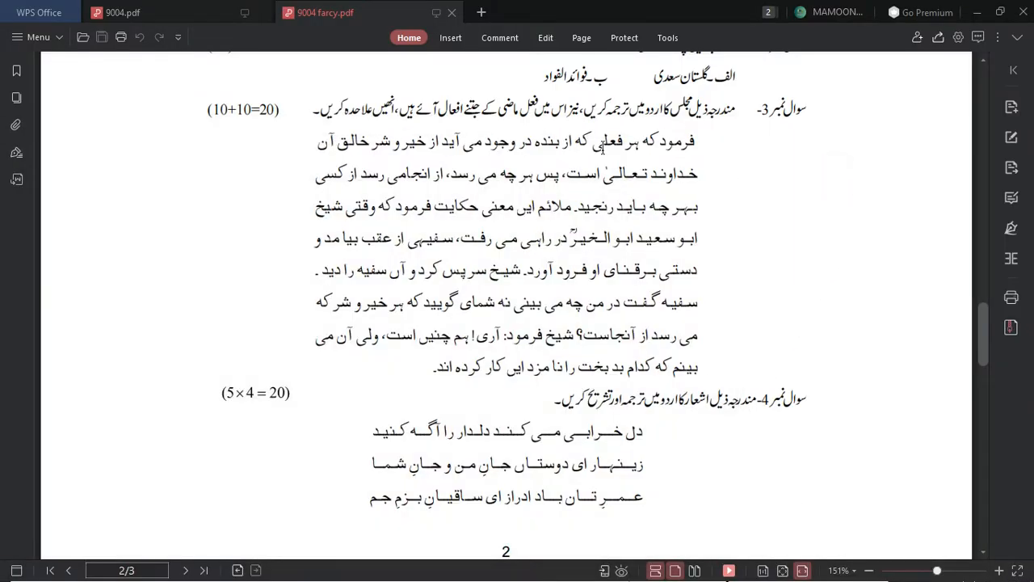
Read through 9004 farcy.pdf from the title page and assignment 1 to questions 3 and 4 of assignment 2
scroll(603, 202, "up", 10)
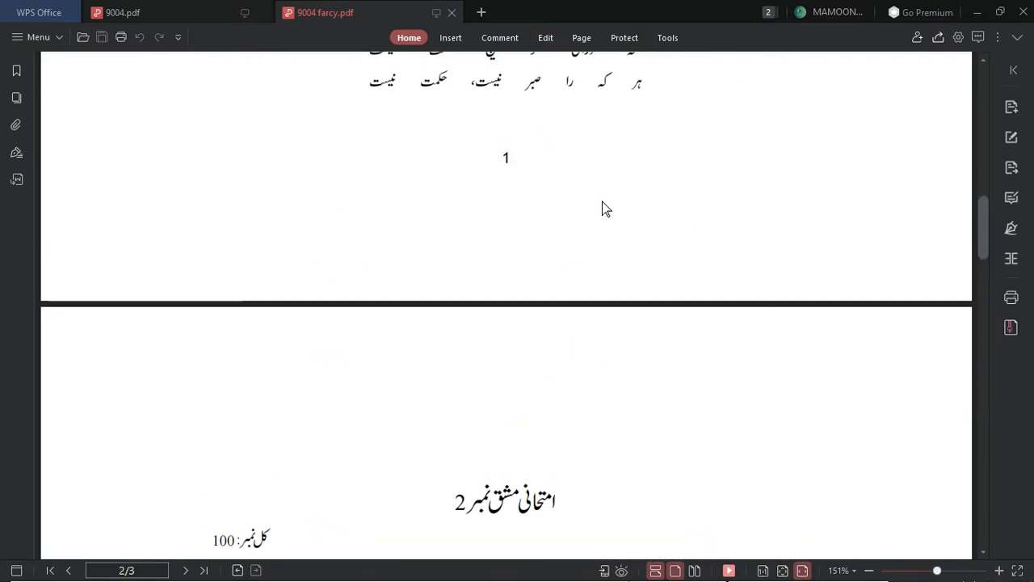
scroll(602, 257, "up", 10)
scroll(632, 368, "down", 1)
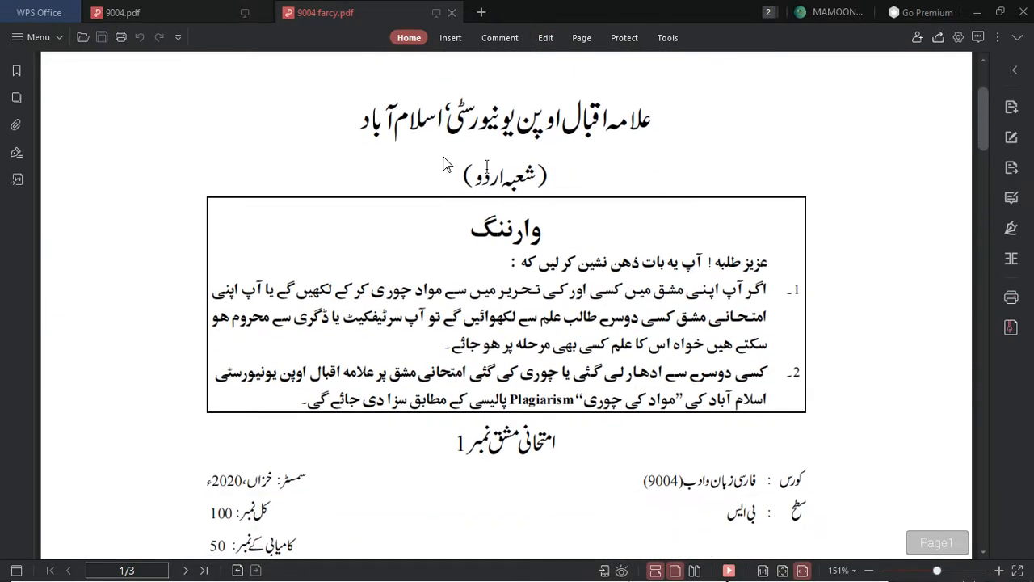
scroll(605, 214, "down", 3)
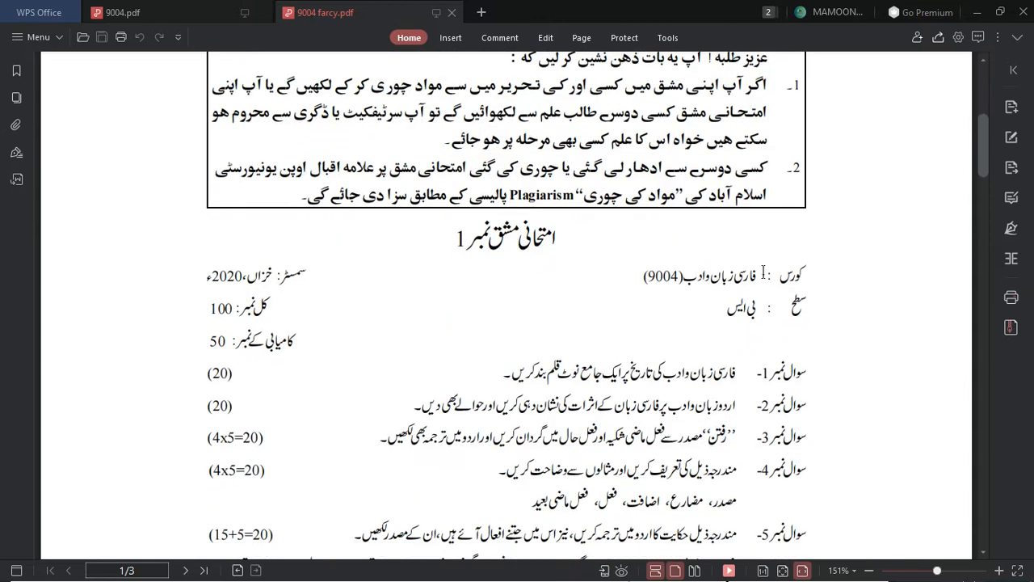
scroll(565, 295, "down", 2)
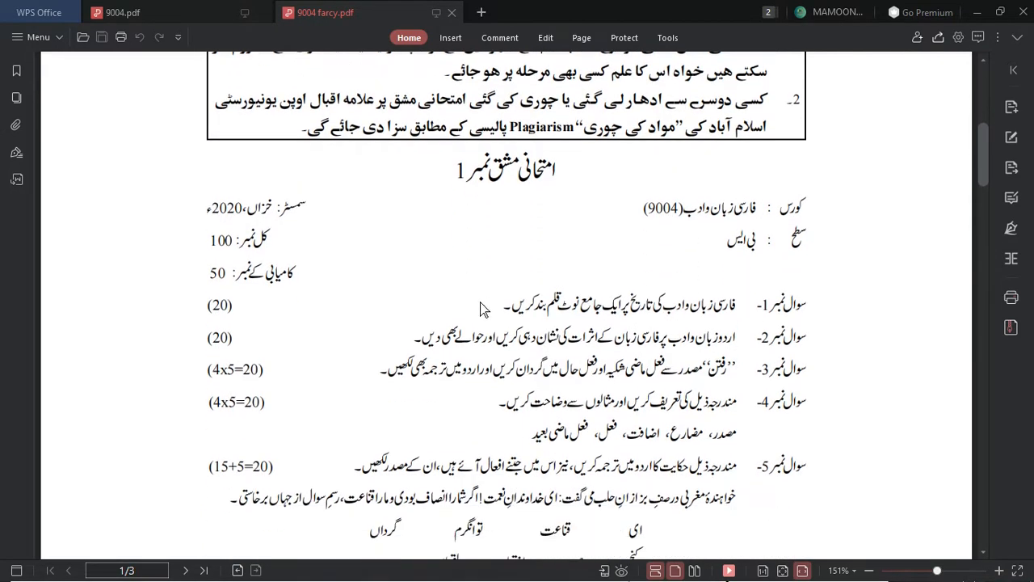
scroll(524, 299, "down", 15)
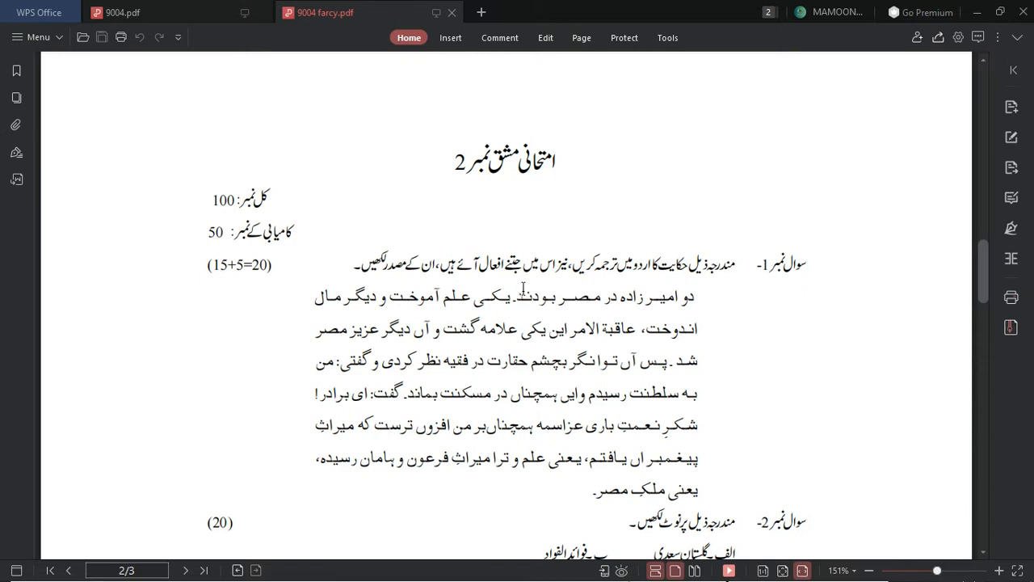
scroll(598, 275, "down", 8)
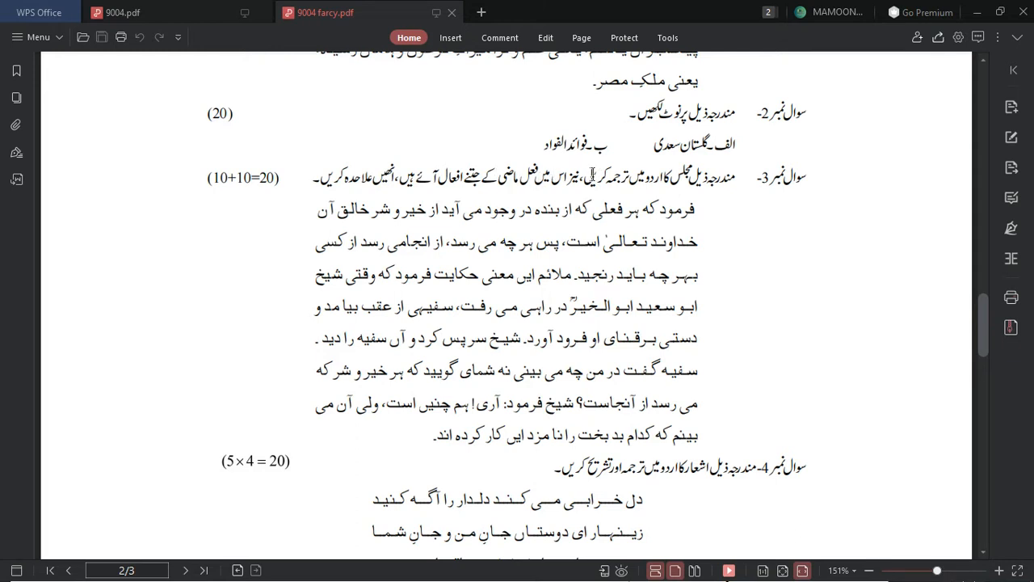
scroll(582, 173, "down", 1)
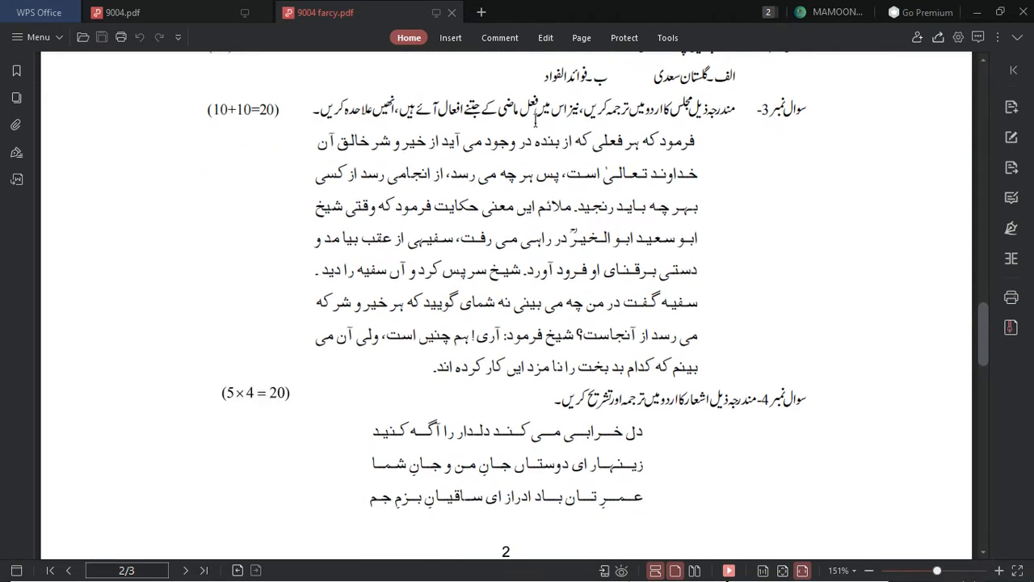
scroll(535, 120, "down", 1)
scroll(535, 120, "up", 1)
In the Writer document, remove the extra spaces in the question 3 instruction and join "ا نھیں" into "انھیں"
key("super")
left_click(572, 573)
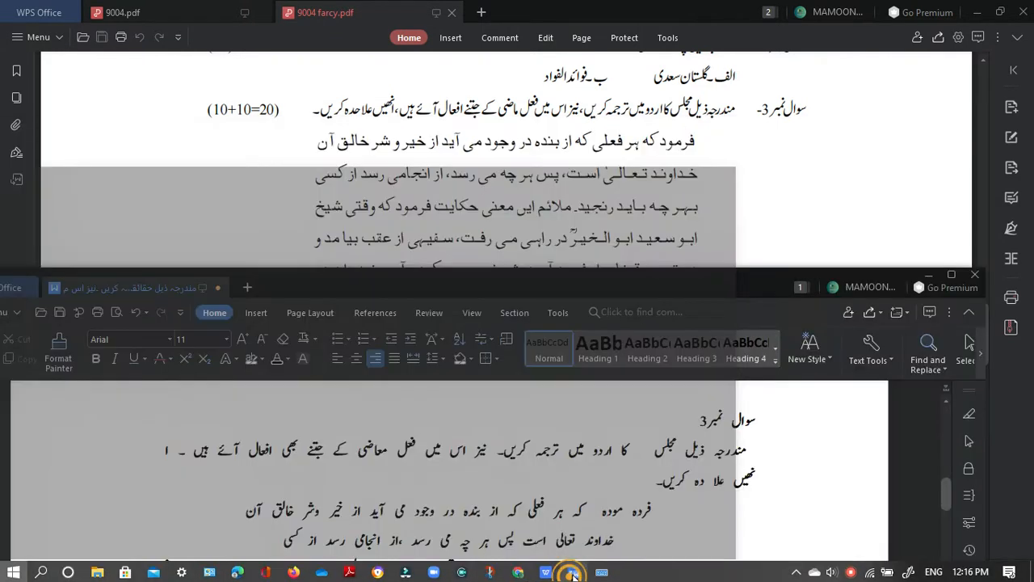
key("super")
left_click(828, 462)
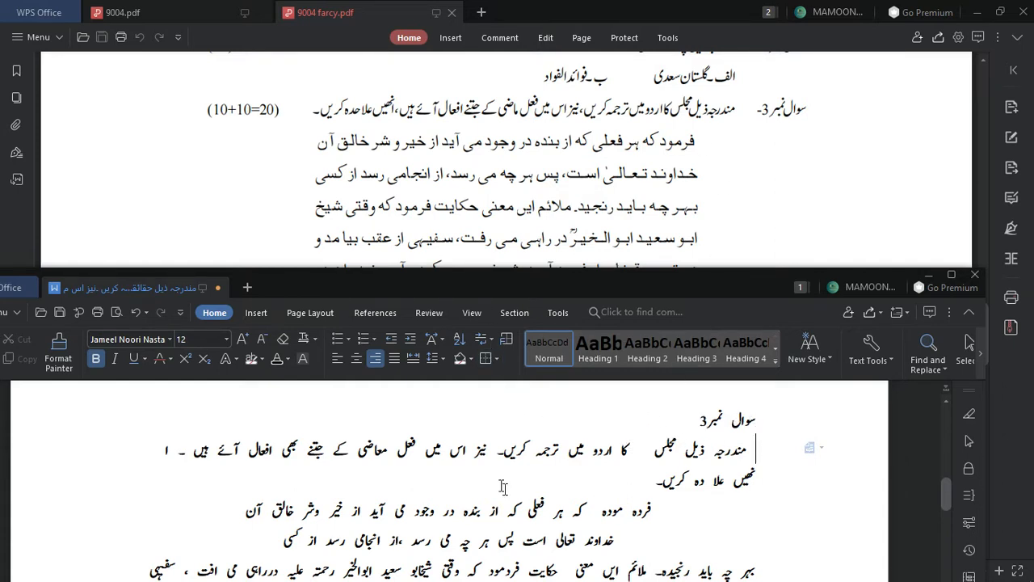
key("BackSpace")
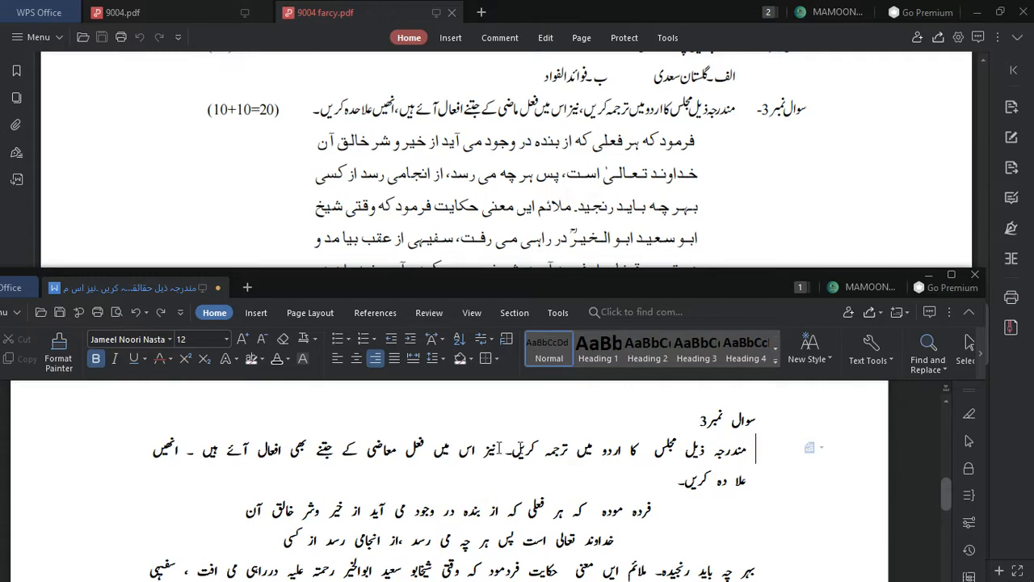
Switch to 9004.pdf and examine the glossary entries on page 80
left_click(628, 151)
left_click(155, 12)
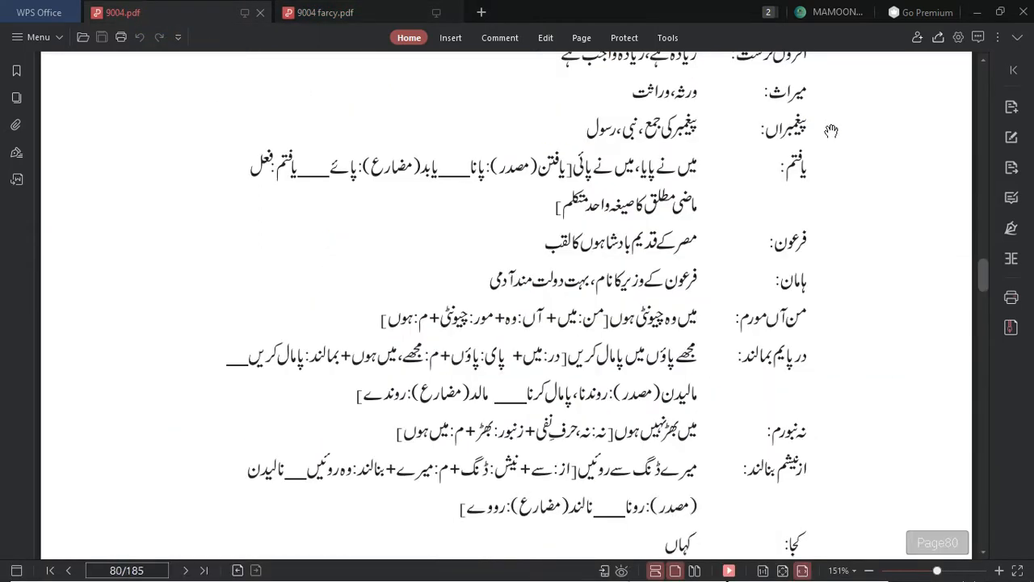
scroll(606, 283, "up", 4)
scroll(604, 291, "down", 4)
scroll(602, 291, "up", 1)
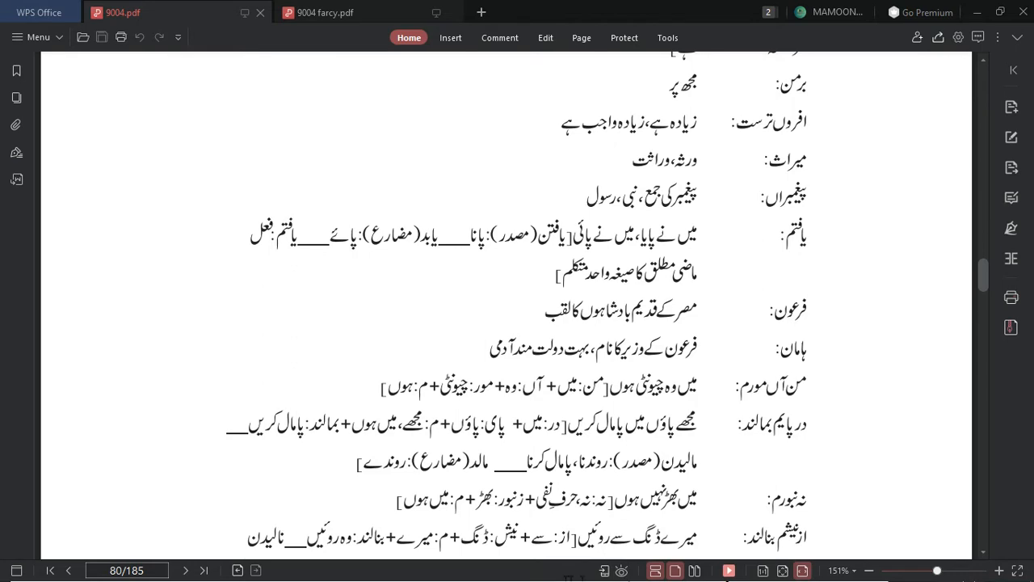
Bring the Writer document forward and place the cursor on the blank line below the verses, just before "سوال نمبر 2"
key("super")
left_click(570, 573)
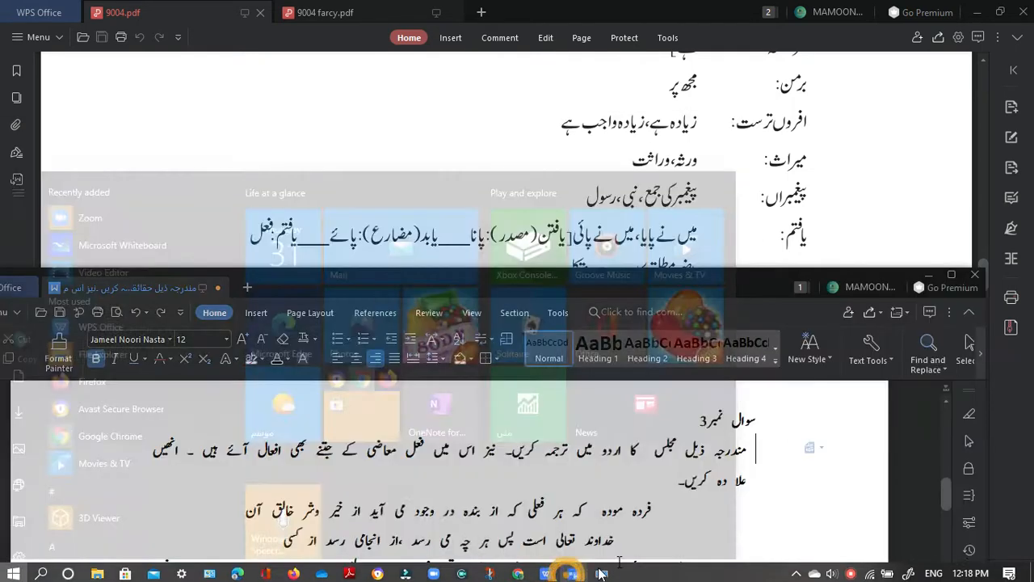
scroll(711, 474, "up", 5)
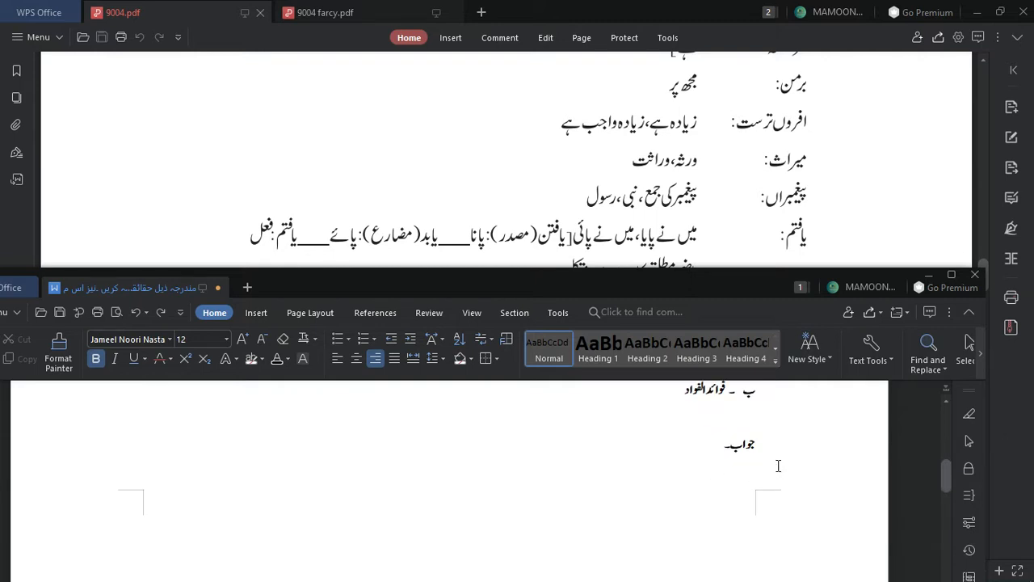
scroll(711, 481, "up", 5)
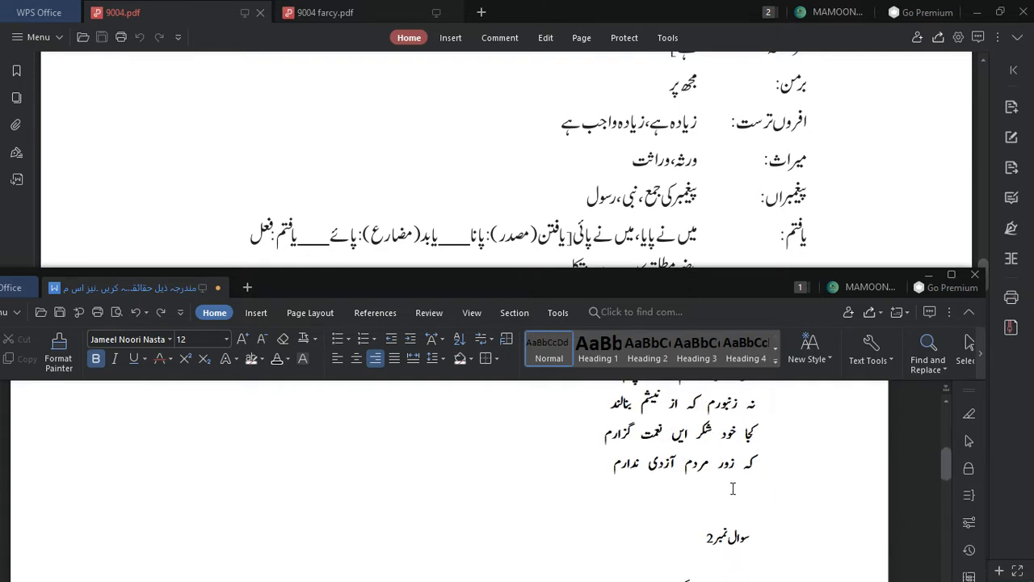
left_click(751, 495)
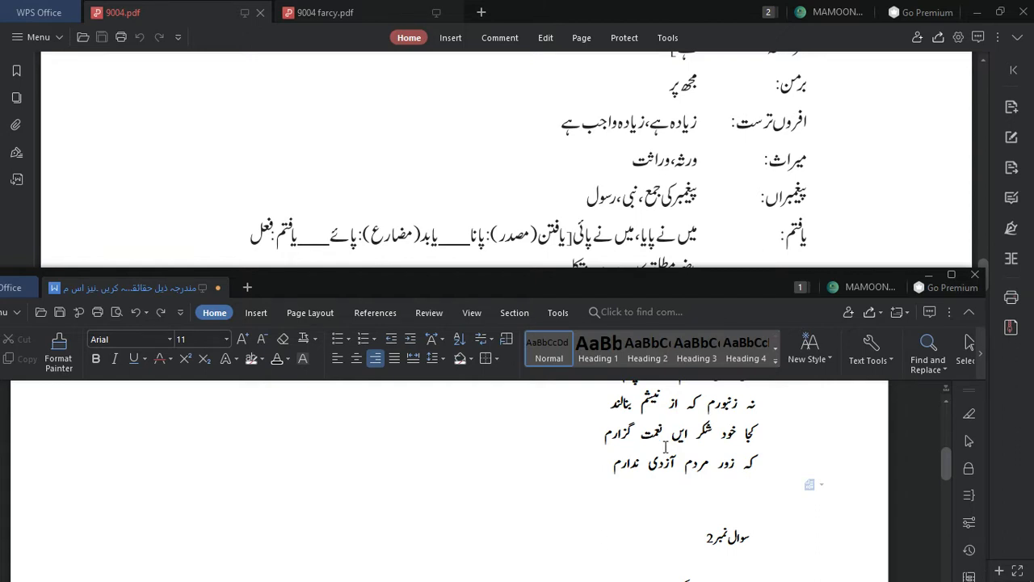
Minimize the Writer and PDF windows and switch to the untitled Google Docs document in Chrome, keeping its window at reduced size
left_click(929, 276)
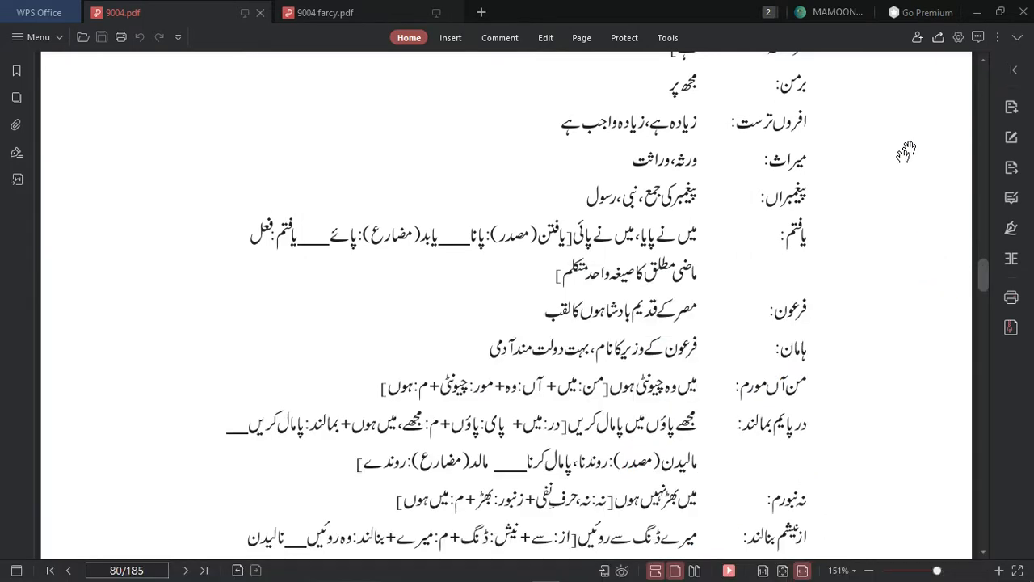
left_click(977, 12)
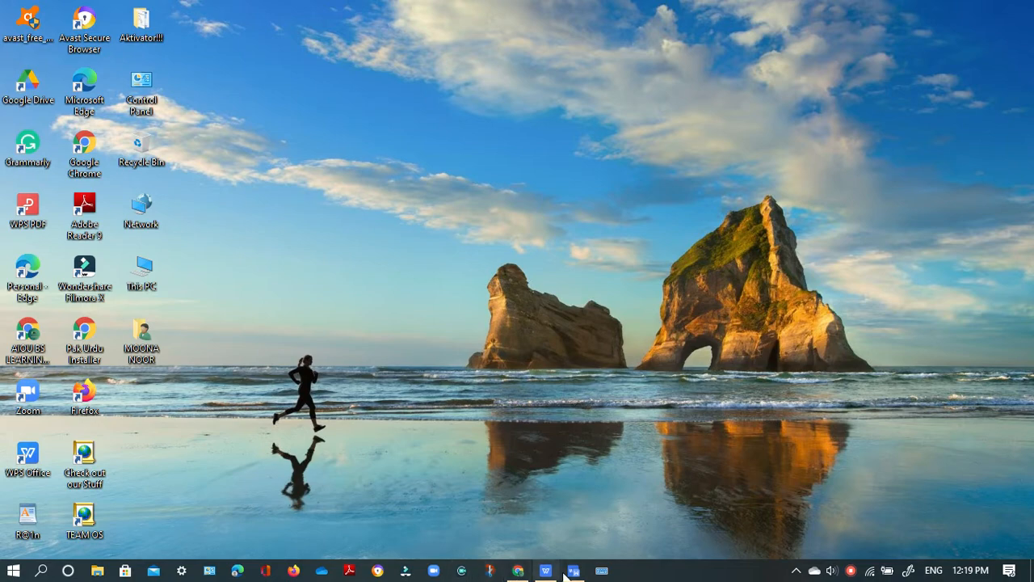
left_click(510, 571)
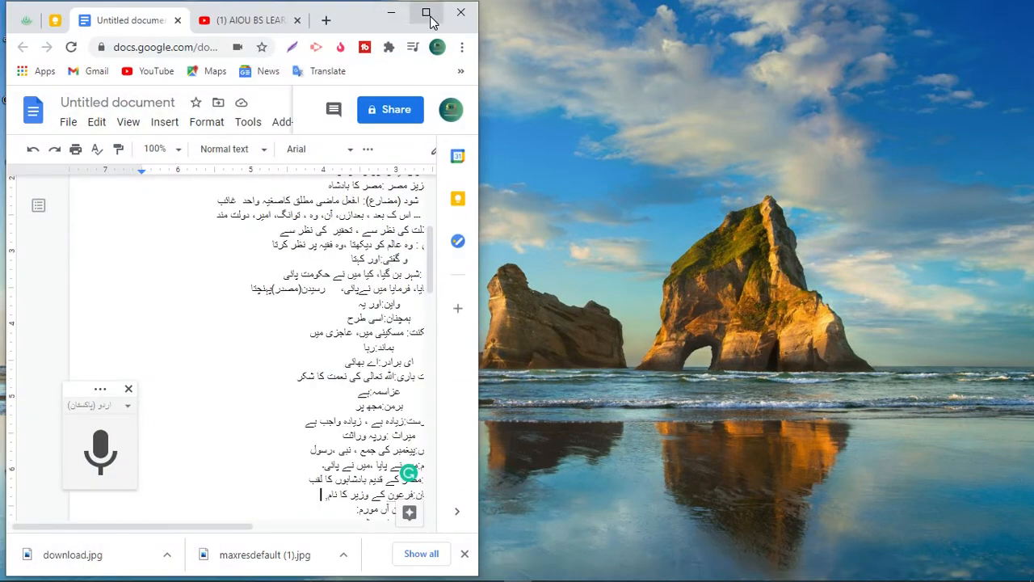
left_click(426, 12)
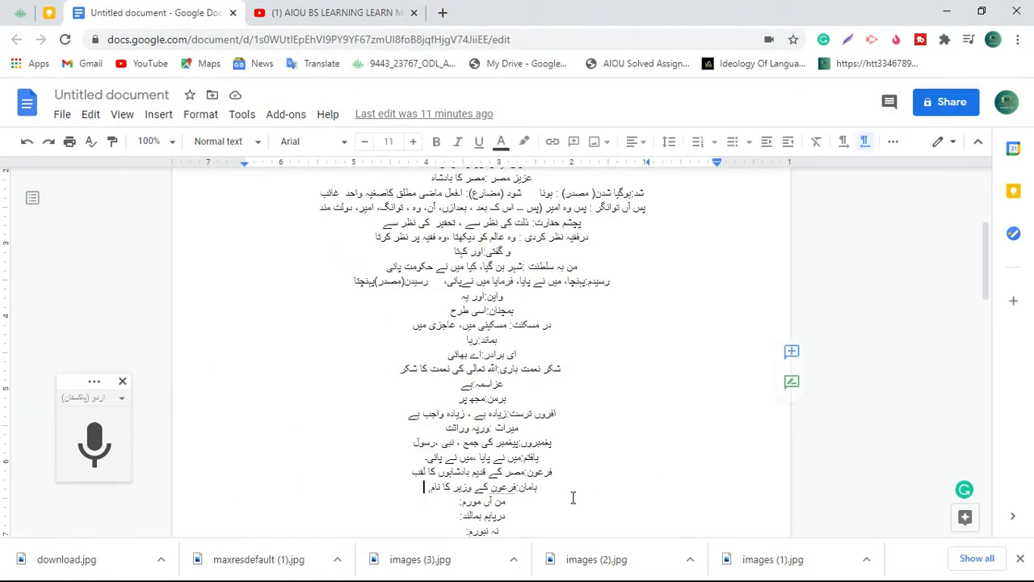
left_click(979, 11)
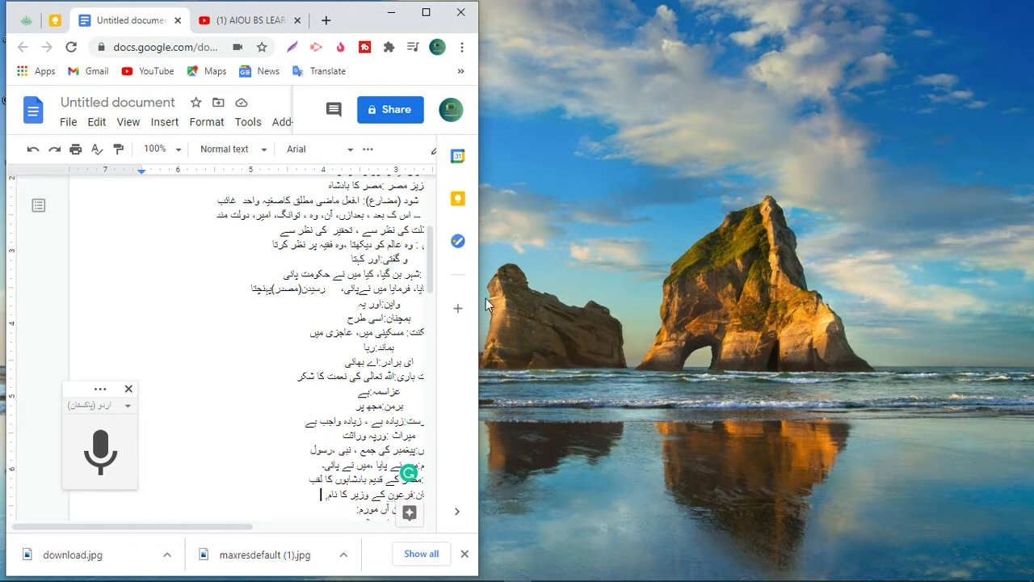
Try to place the Google Docs window and 9004.pdf side by side by using tablet mode
mouse_move(832, 580)
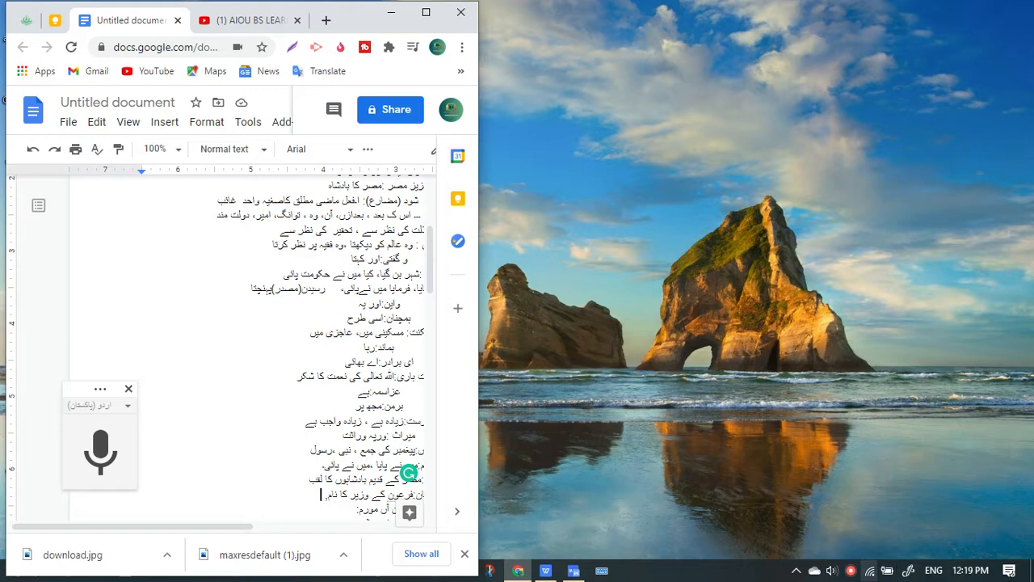
left_click(1009, 570)
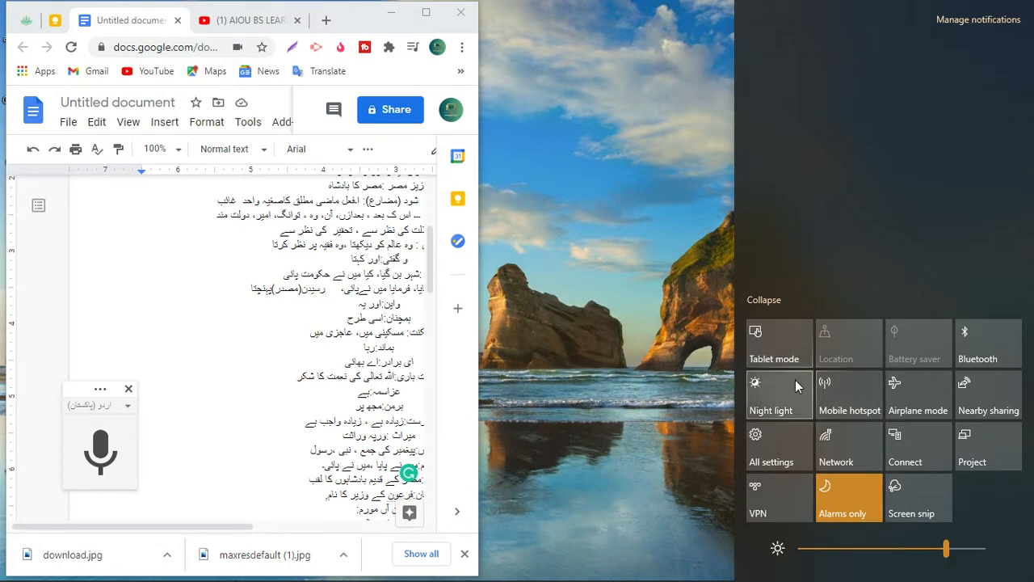
left_click(768, 349)
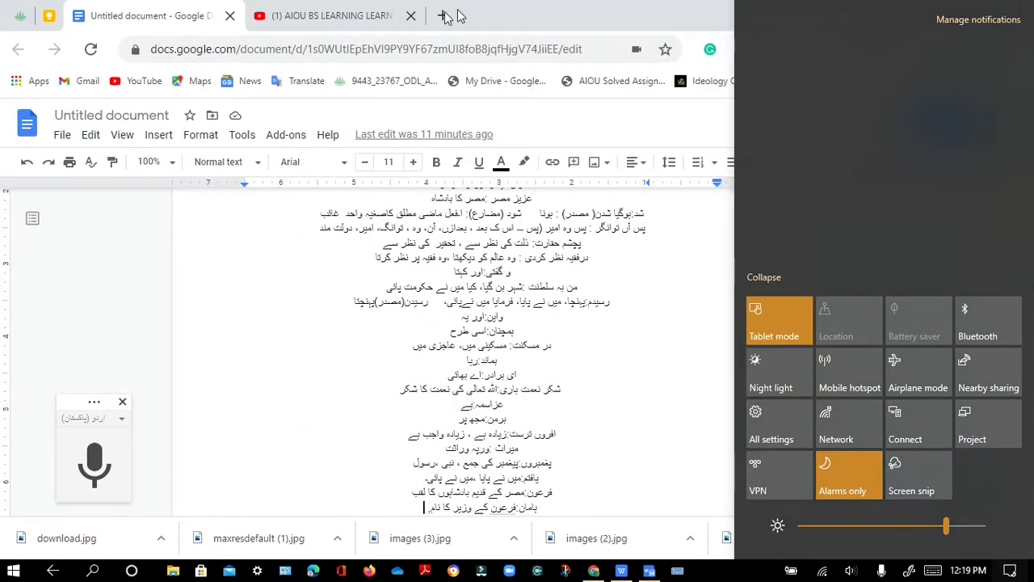
left_click(580, 8)
left_click_drag(482, 18, 699, 19)
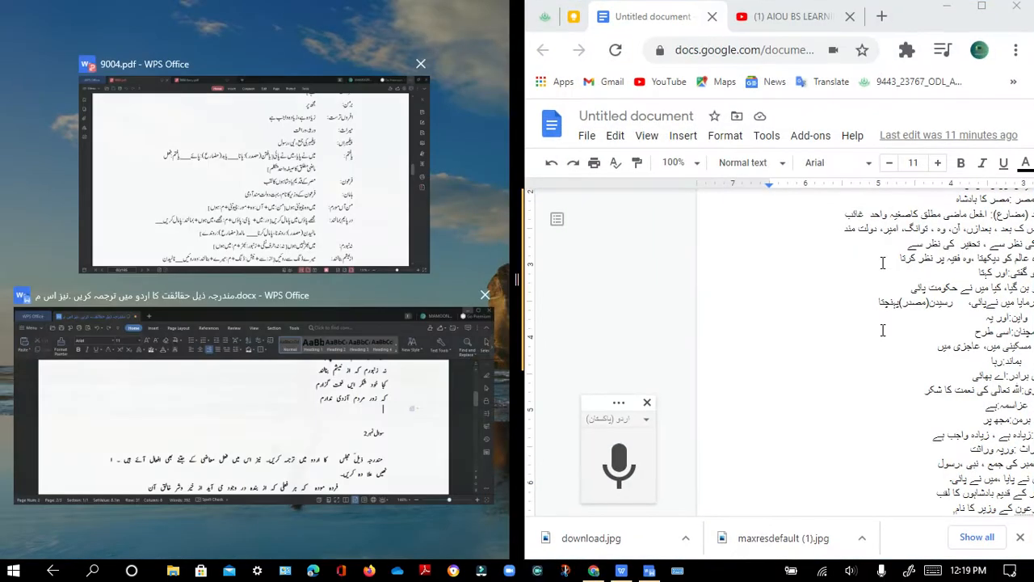
left_click(312, 169)
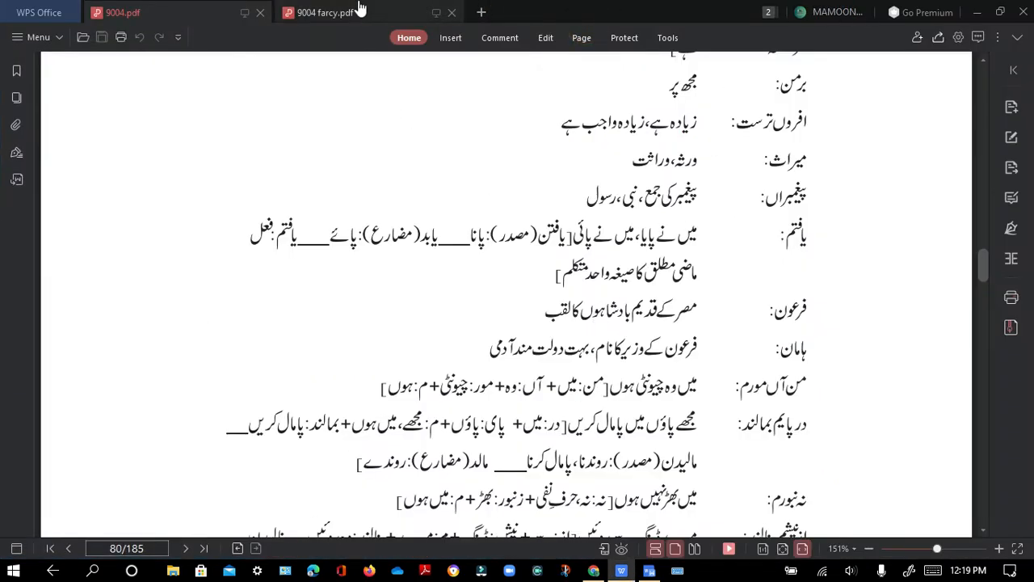
left_click(1009, 571)
left_click(770, 324)
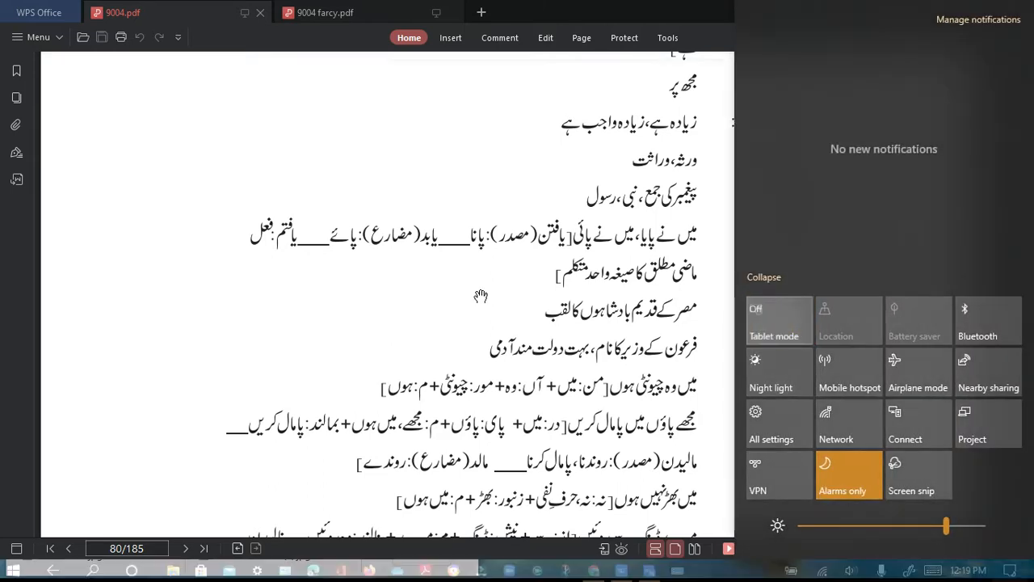
left_click(399, 178)
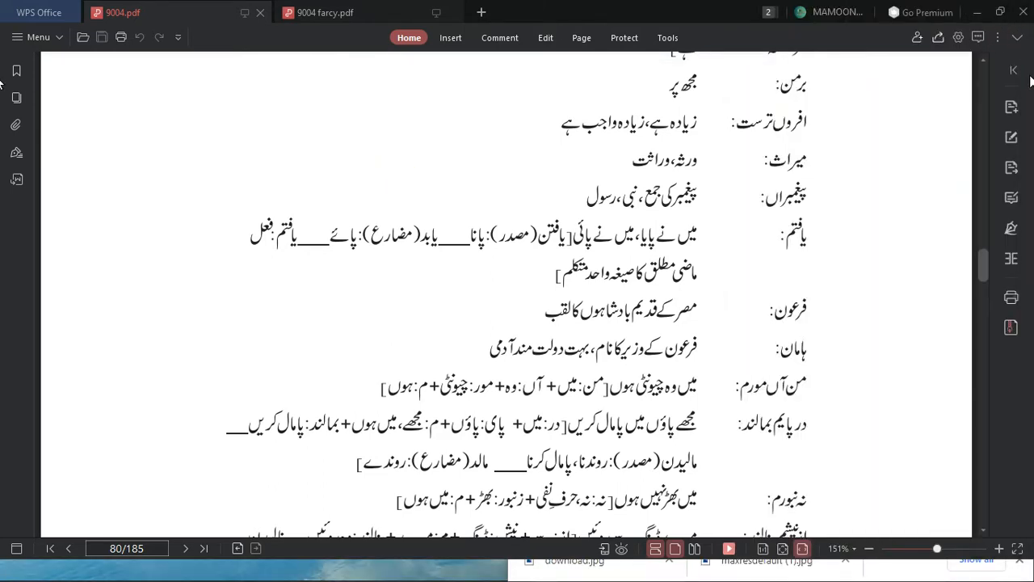
Restore the 9004.pdf window to a smaller size and arrange it side by side with the Google Docs window
left_click(1000, 12)
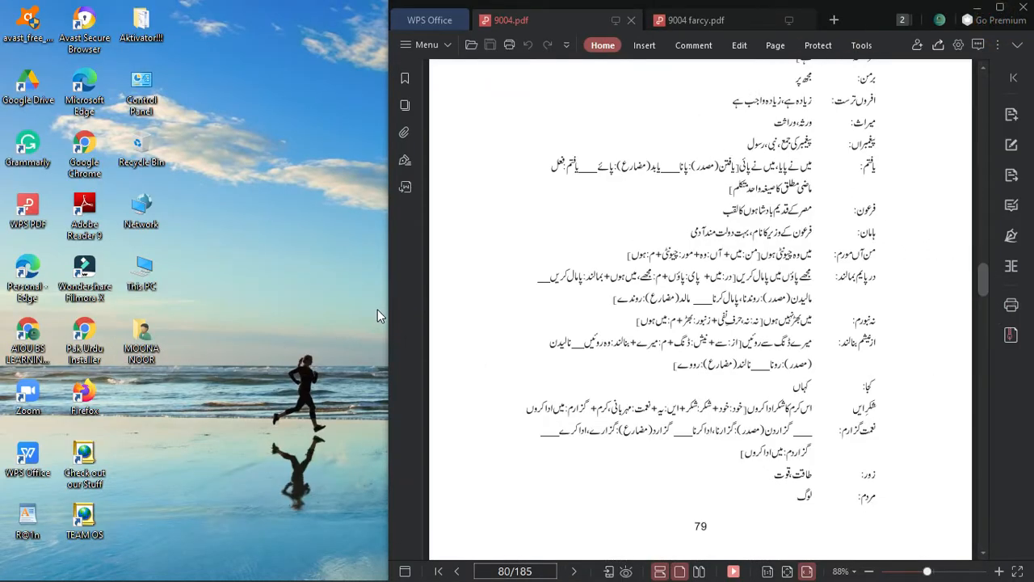
left_click_drag(389, 308, 551, 298)
left_click_drag(857, 14, 432, 19)
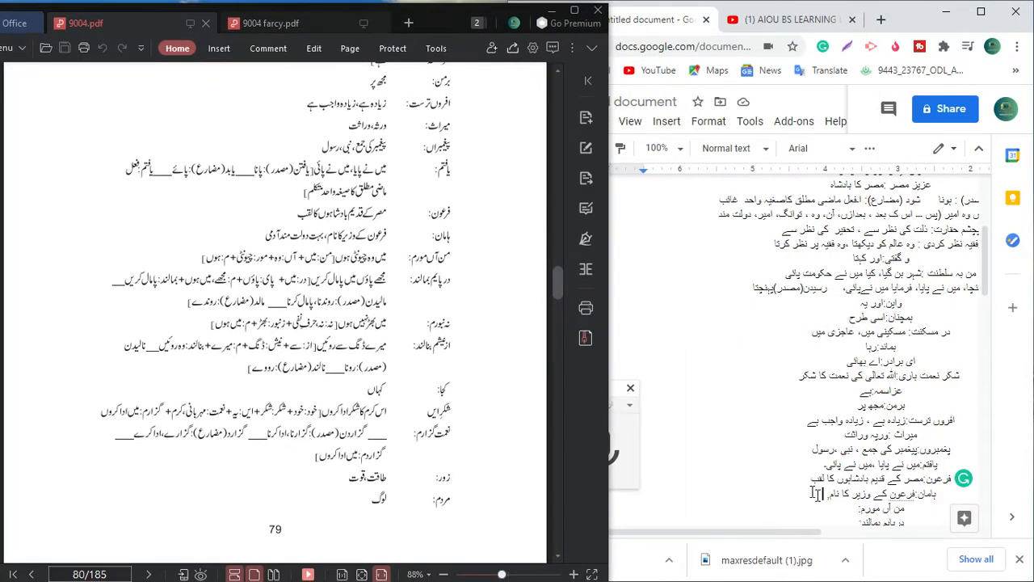
left_click(711, 417)
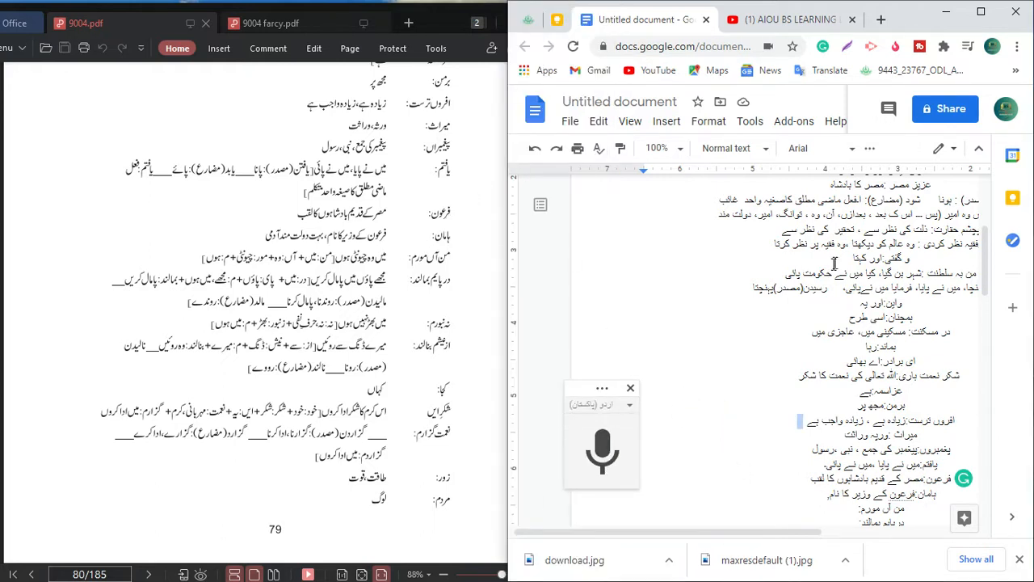
Go to the end of the "ہامان" entry in the Google Docs glossary and look up the voice typing languages and command
scroll(708, 300, "down", 2)
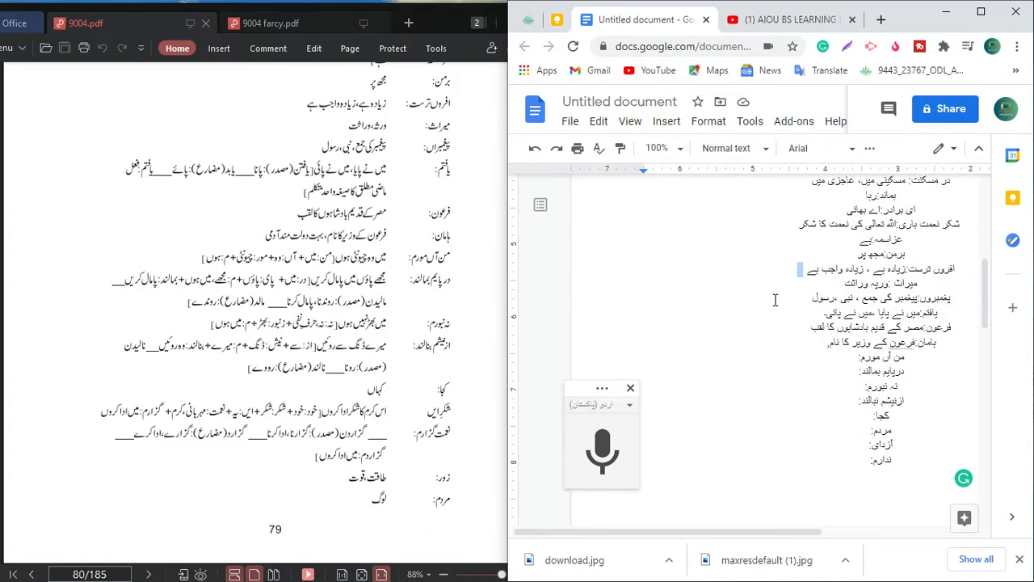
scroll(848, 324, "down", 1)
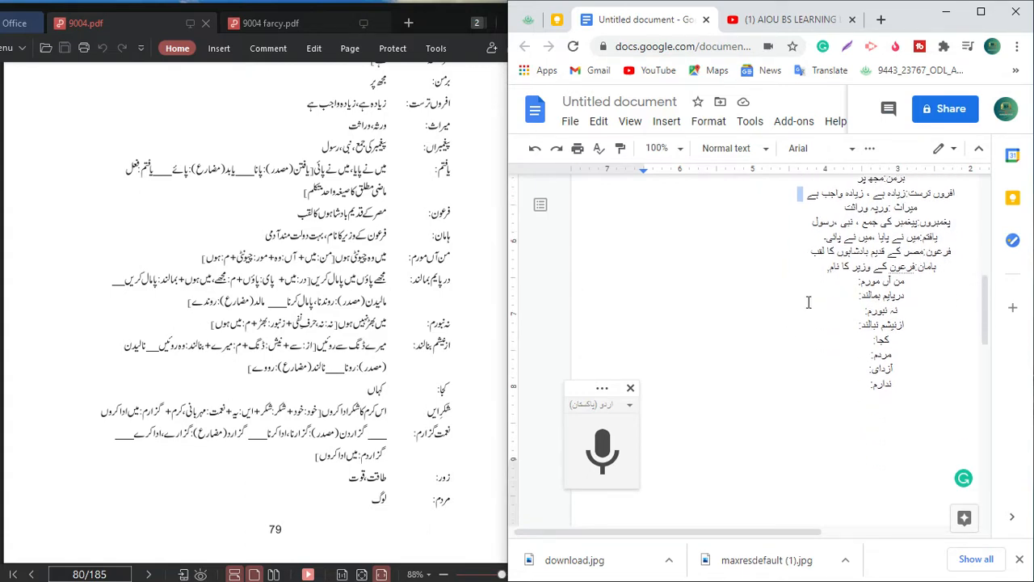
left_click(821, 270)
left_click(631, 405)
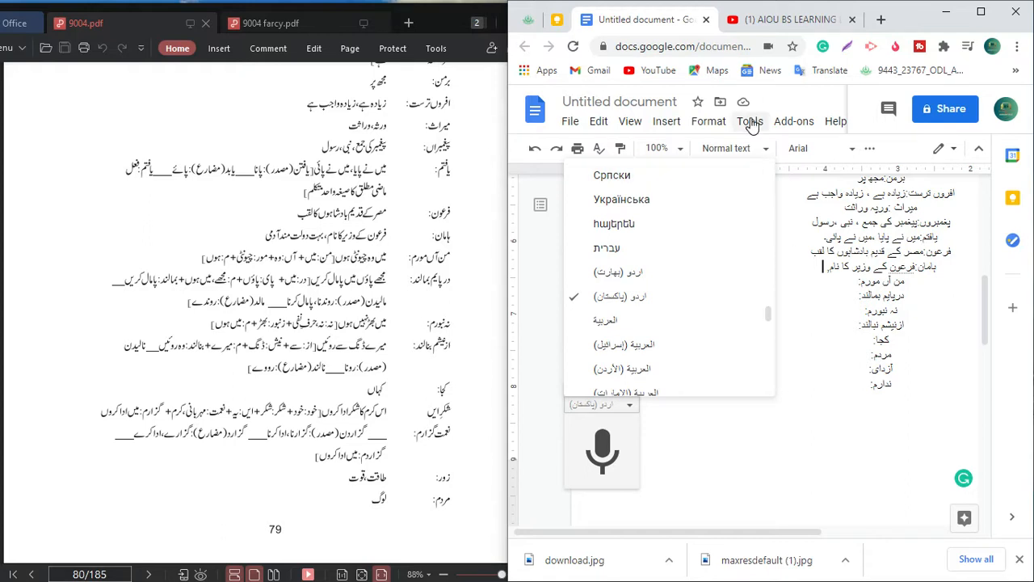
left_click(824, 347)
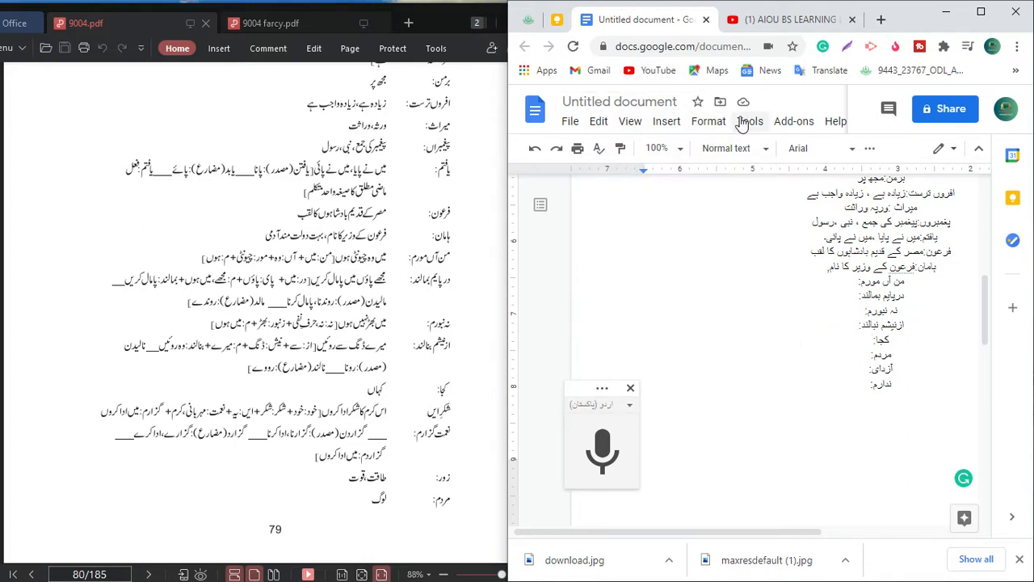
left_click(745, 119)
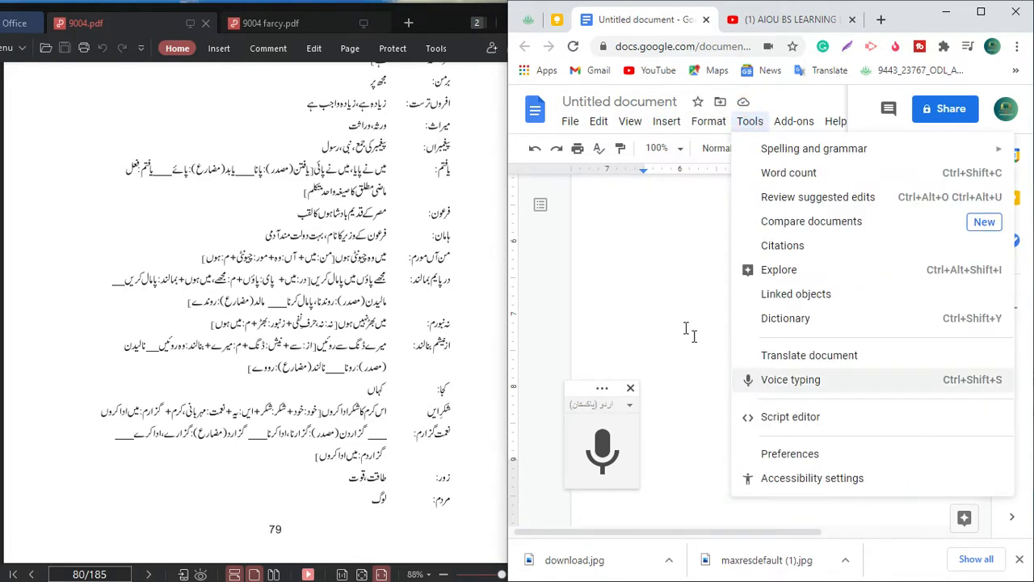
left_click(671, 287)
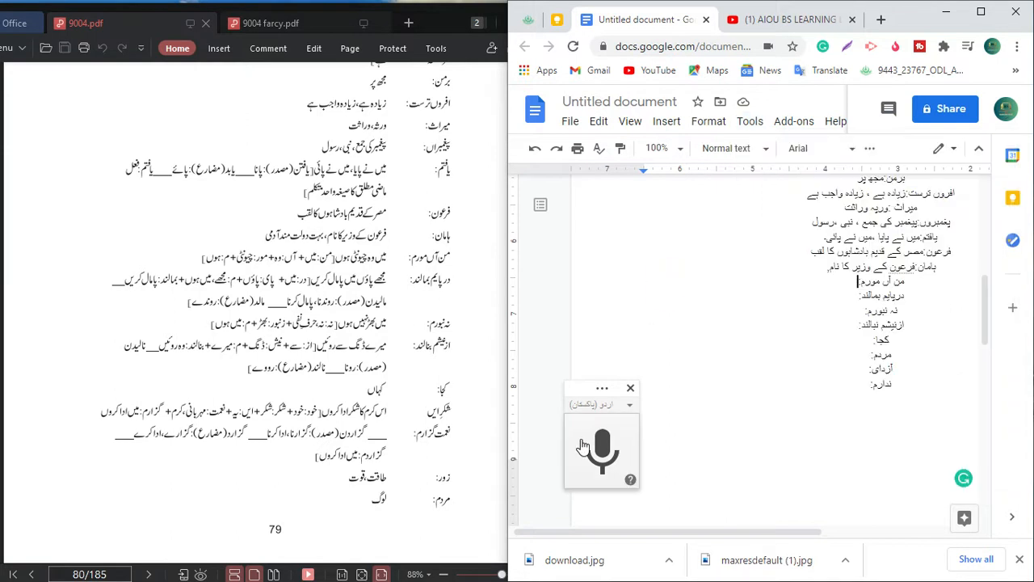
Choose اردو (پاکستان) as the voice typing language
left_click(630, 404)
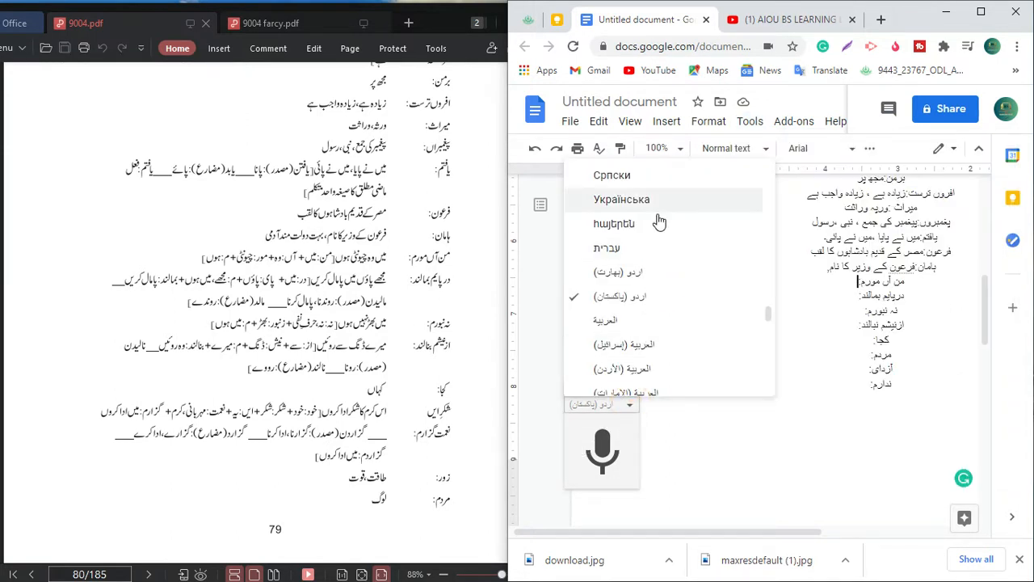
scroll(655, 329, "down", 2)
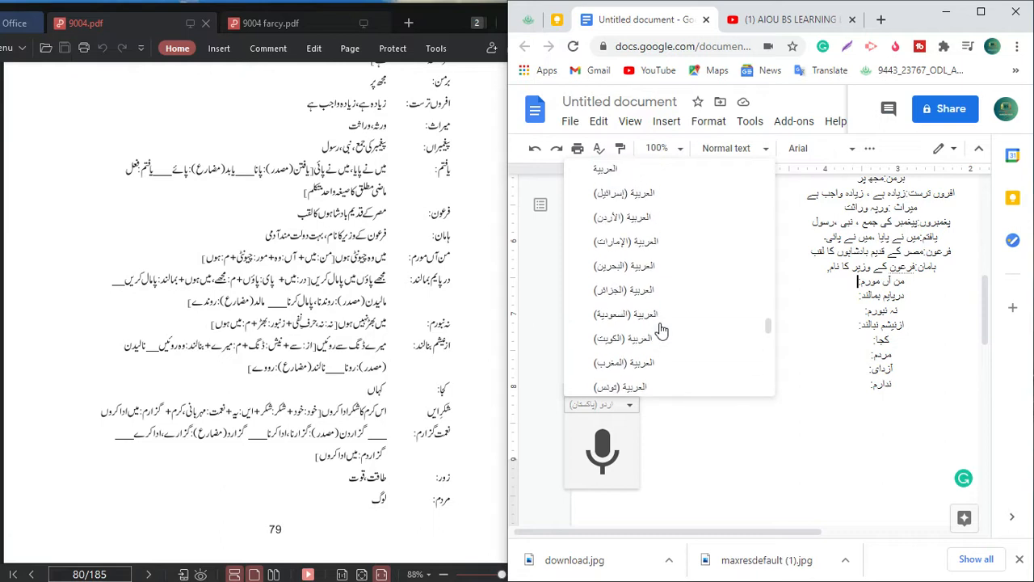
scroll(646, 297, "up", 2)
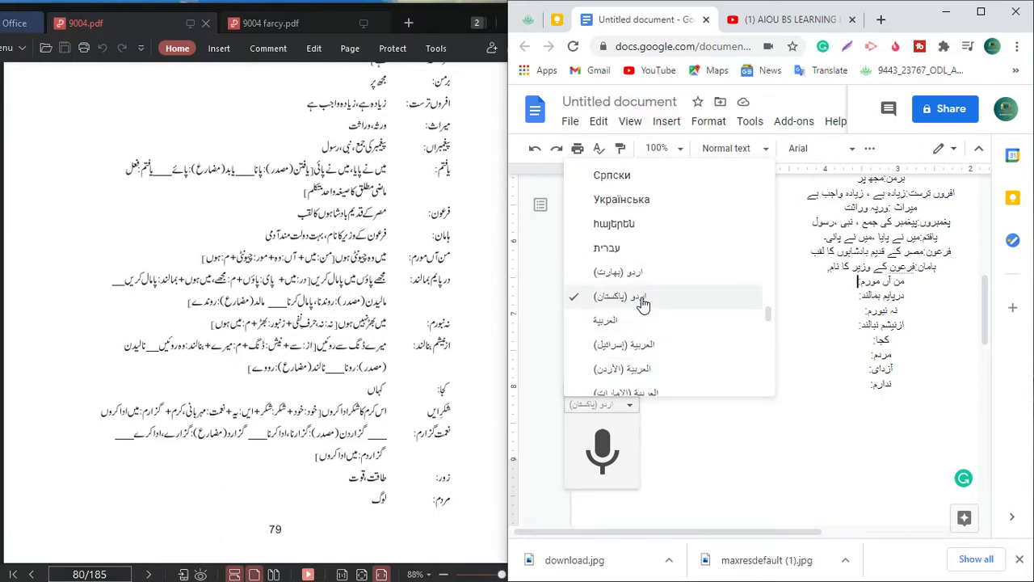
left_click(641, 298)
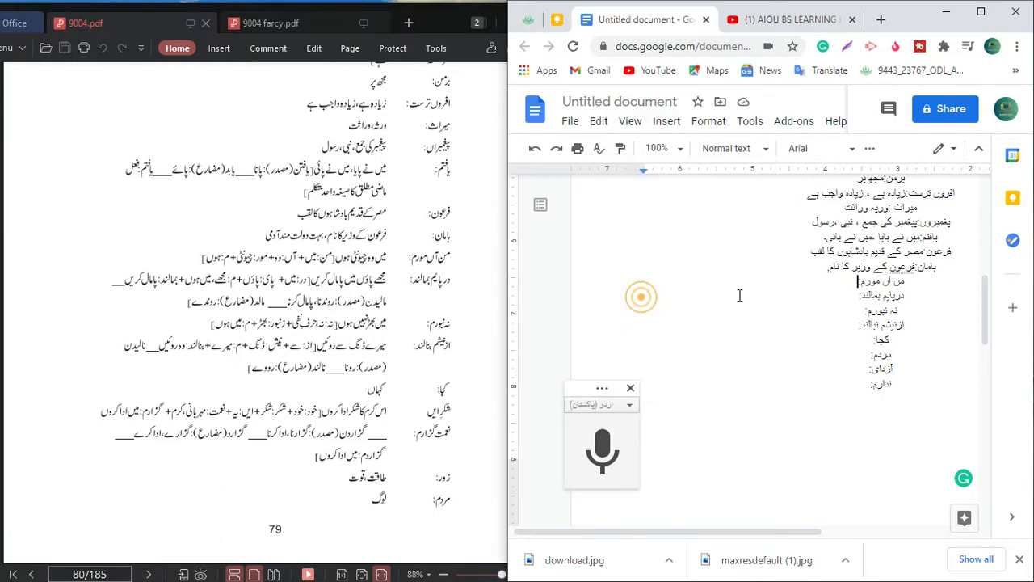
Dictate "بہت دولت مند آدمی" at the end of the "ہامان" entry and delete the stray "یہ یہ" before it
left_click(815, 269)
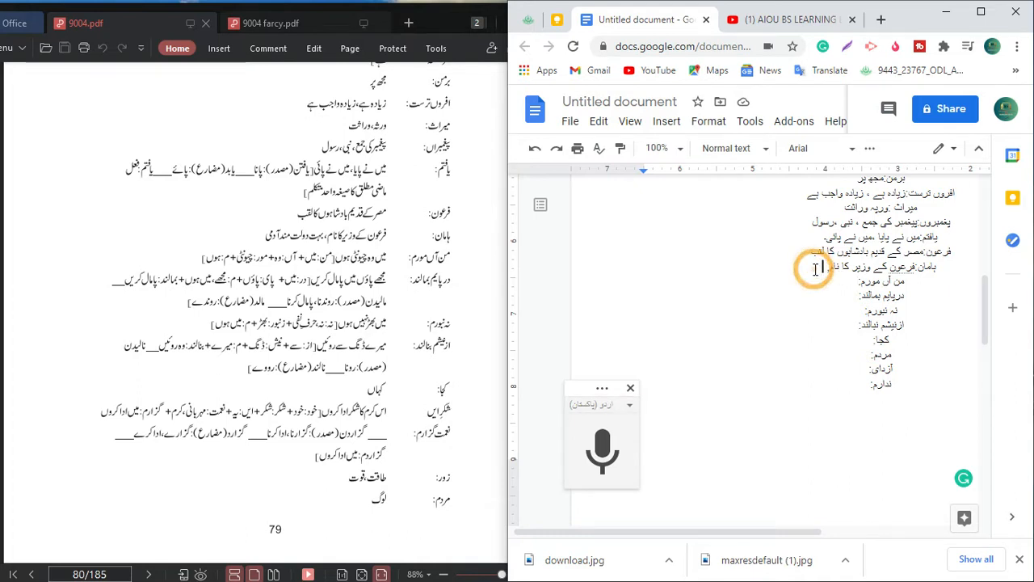
left_click(604, 446)
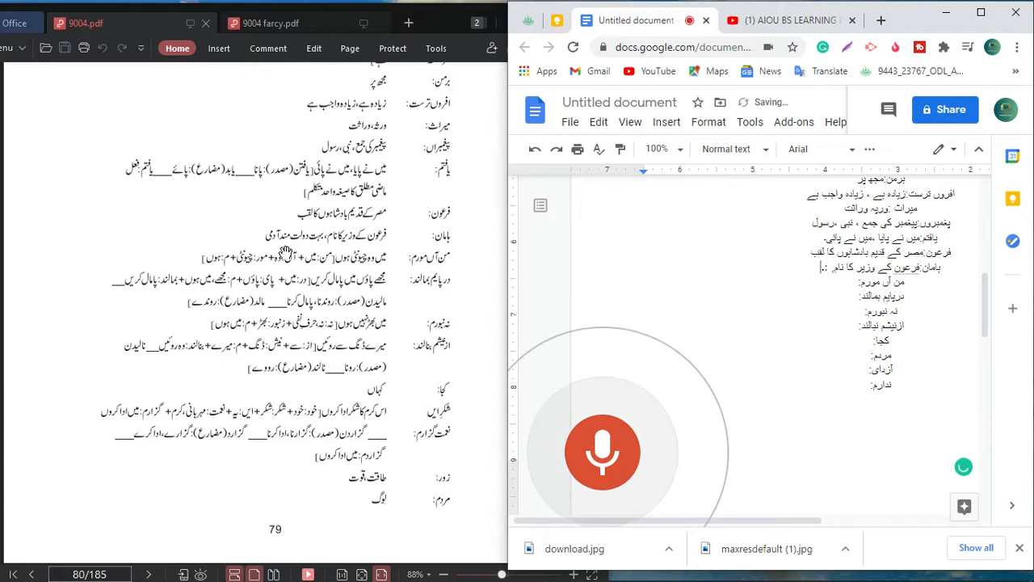
left_click(594, 453)
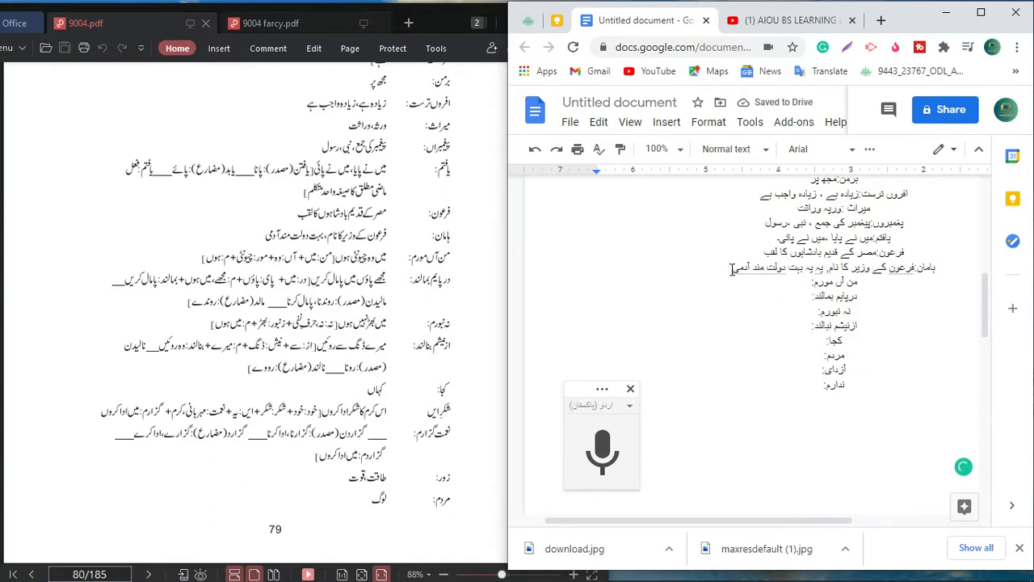
left_click_drag(806, 267, 825, 269)
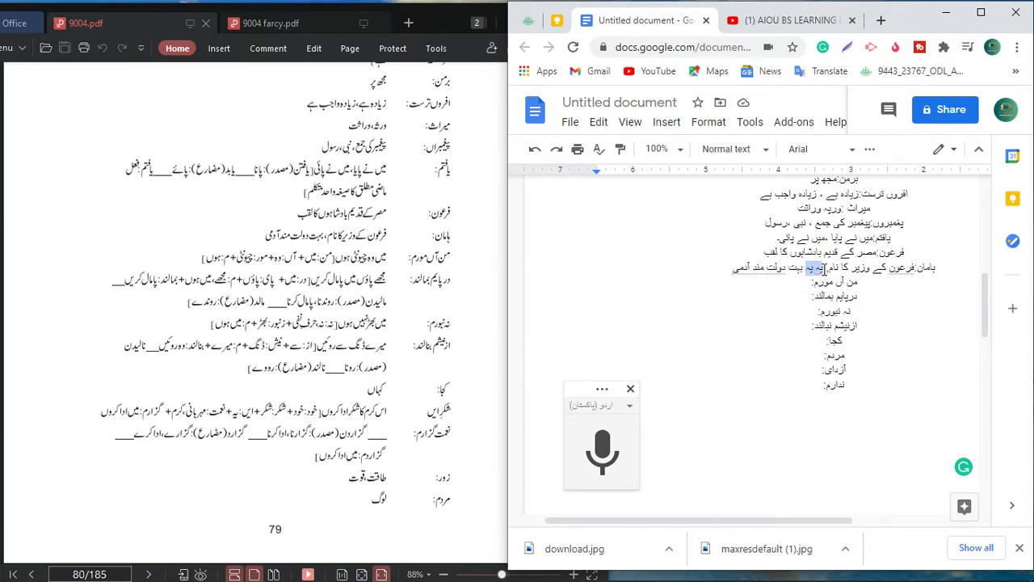
key("BackSpace")
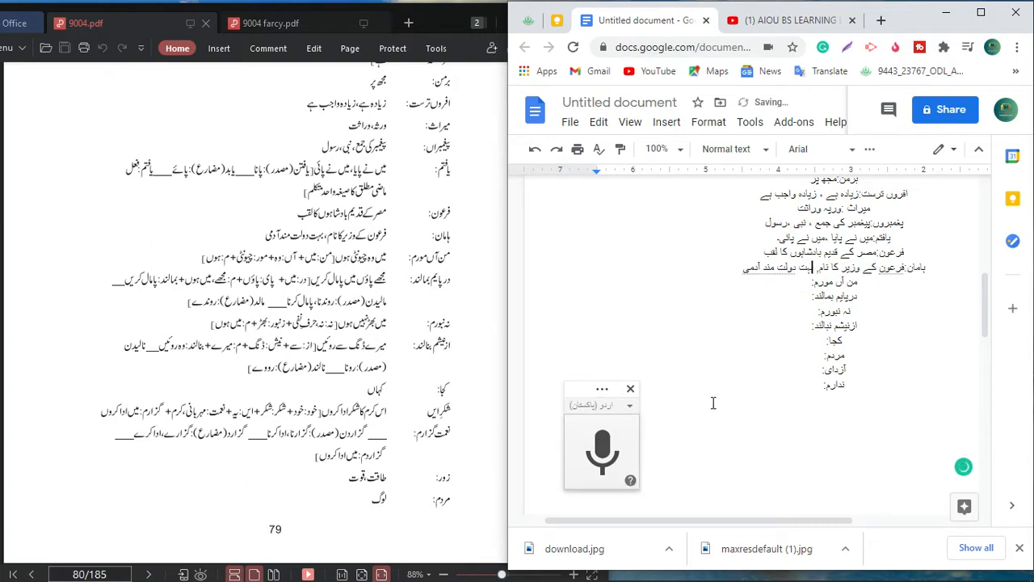
scroll(750, 288, "up", 1)
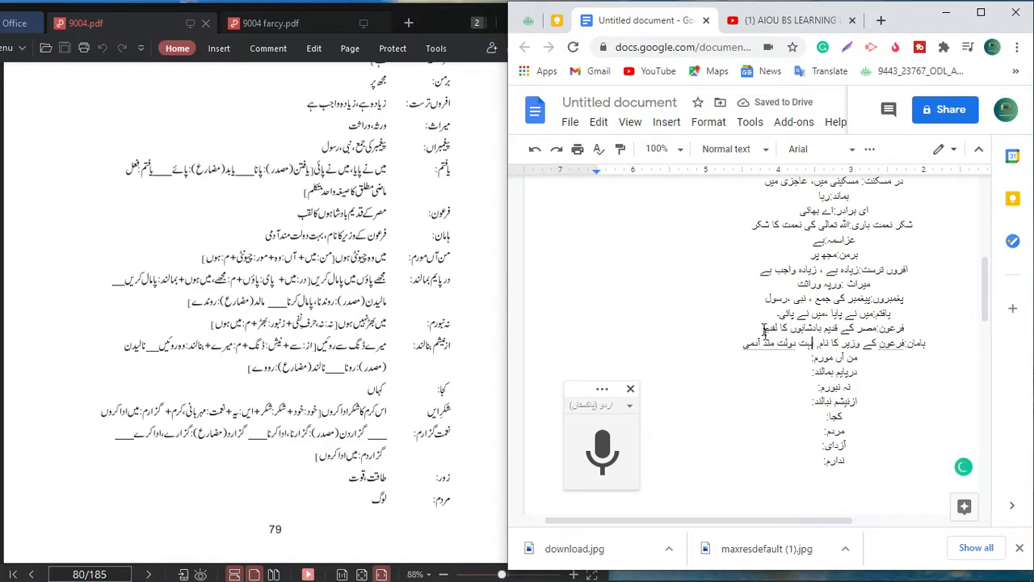
Dictate "میں وہ جنبی ہو" as the meaning at the end of the "من آں مورم" entry
left_click(719, 348)
left_click(805, 362)
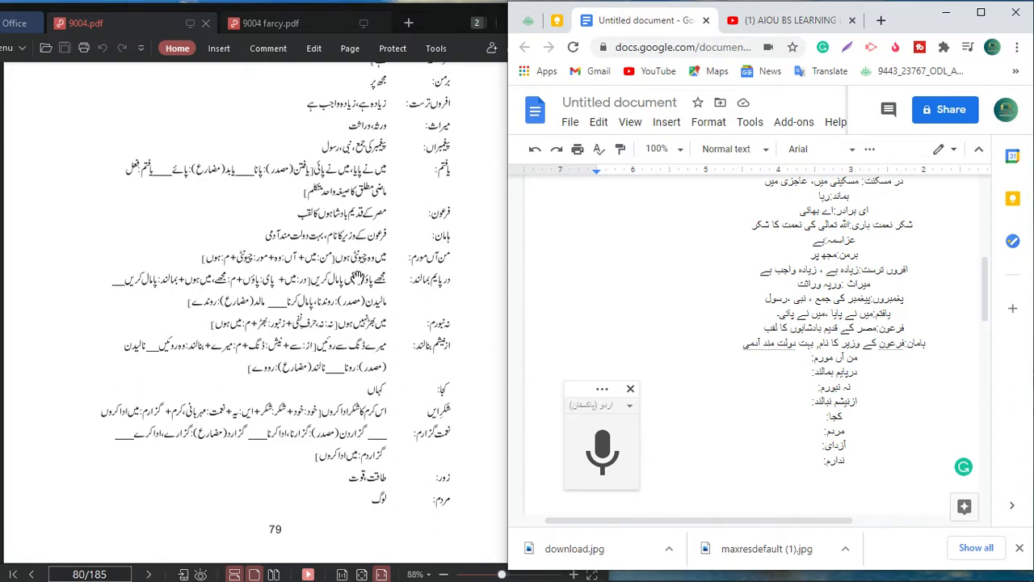
left_click(602, 453)
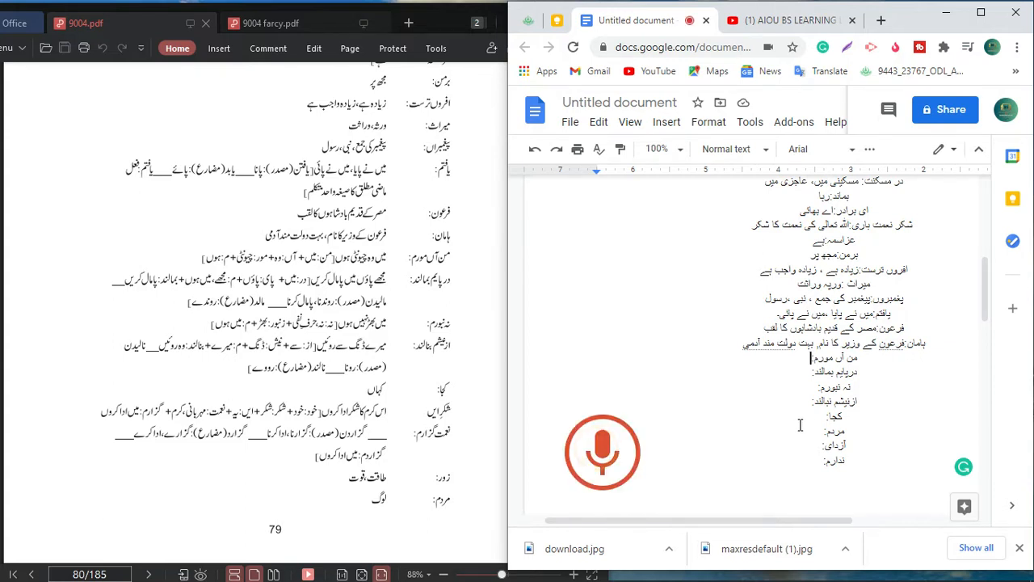
left_click(598, 457)
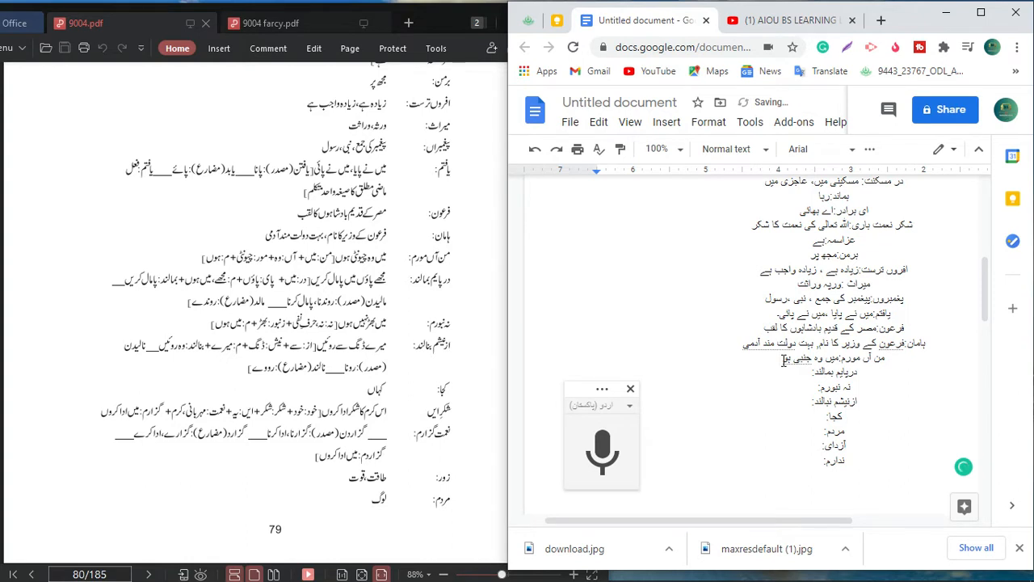
Remove the stray Latin n, switch the keyboard input language to Urdu and add "ں" at the end of the "من آں مورم" entry
type("n")
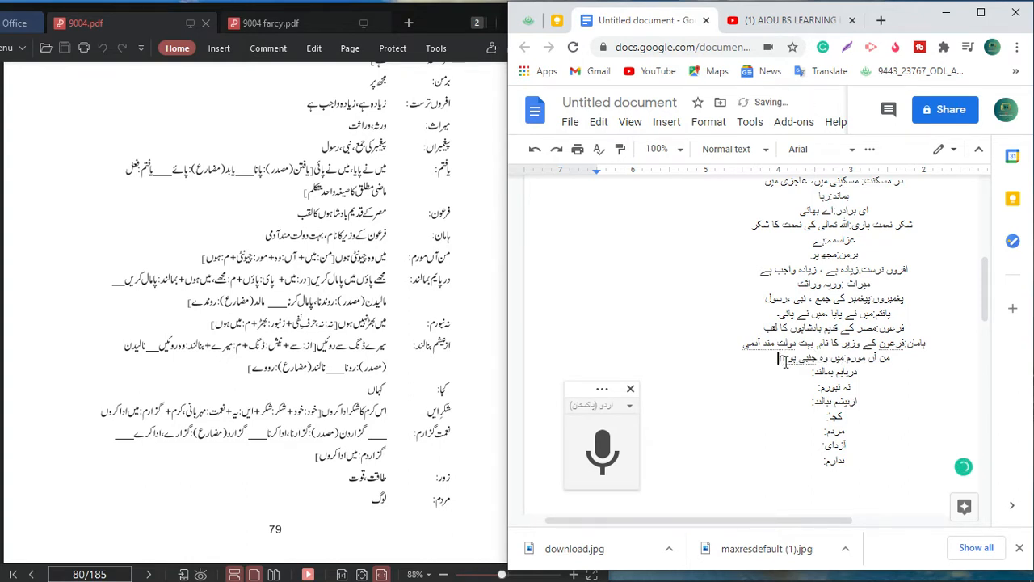
key("BackSpace")
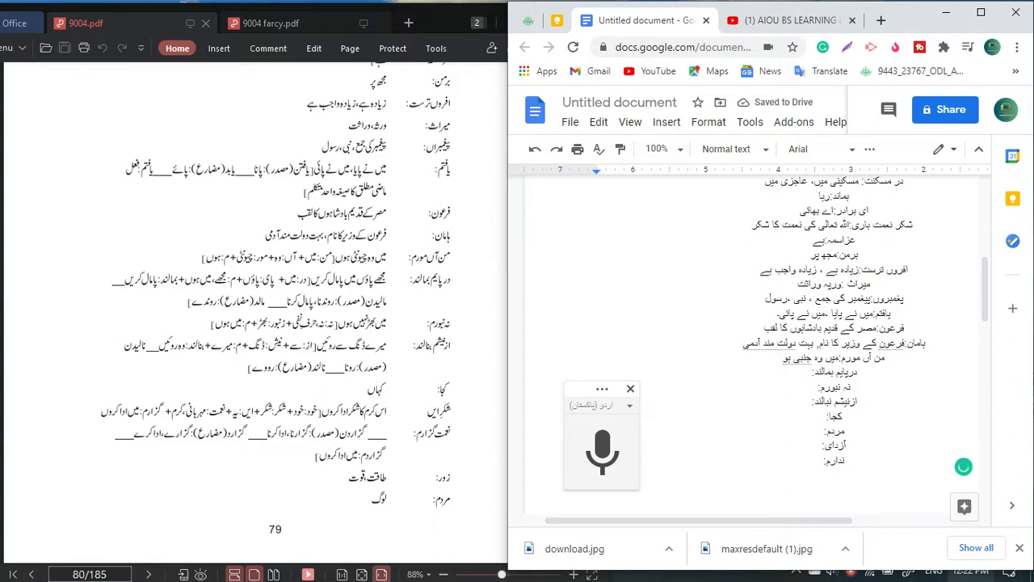
left_click(934, 574)
left_click(935, 415)
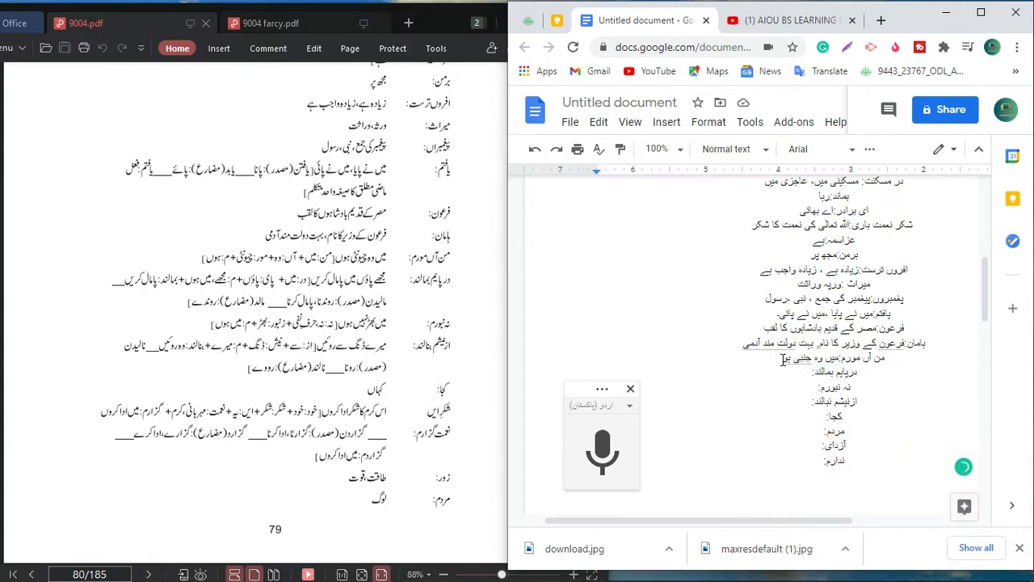
type("ں")
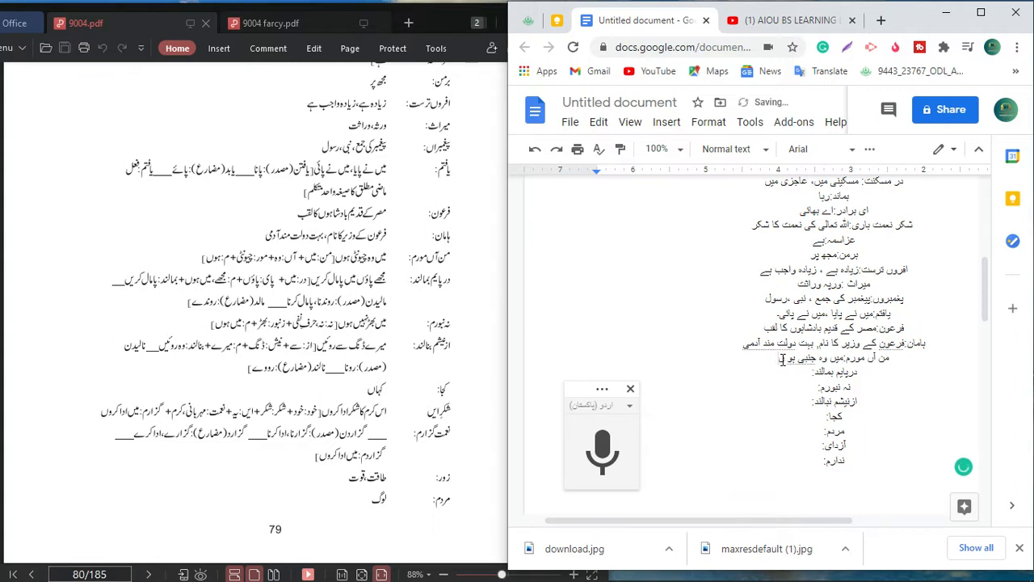
Replace the misheard word "جنبی" in the "من آں مورم" entry with "چونٹی"
double_click(800, 358)
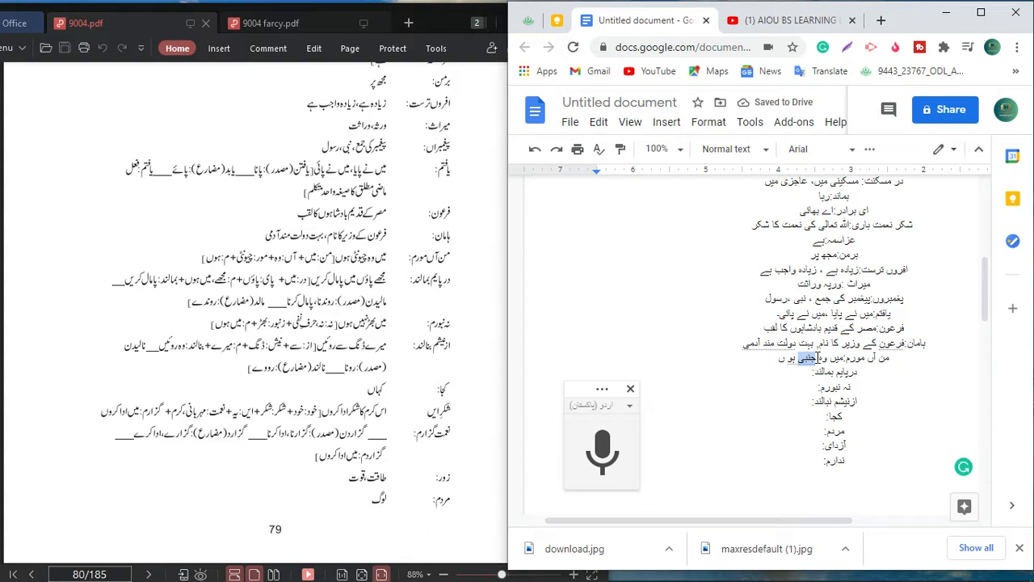
type("چ")
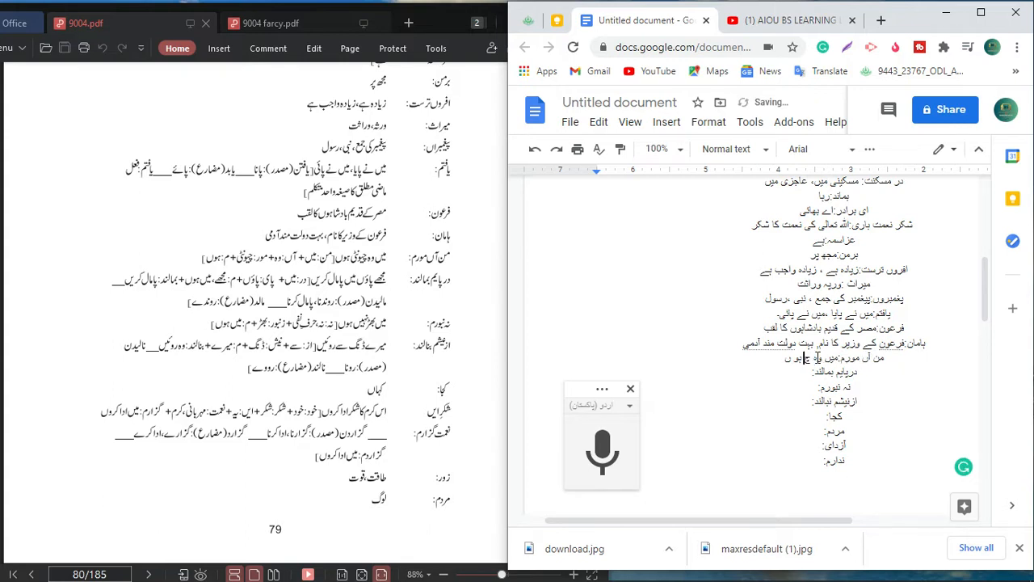
key("BackSpace")
type("چو ")
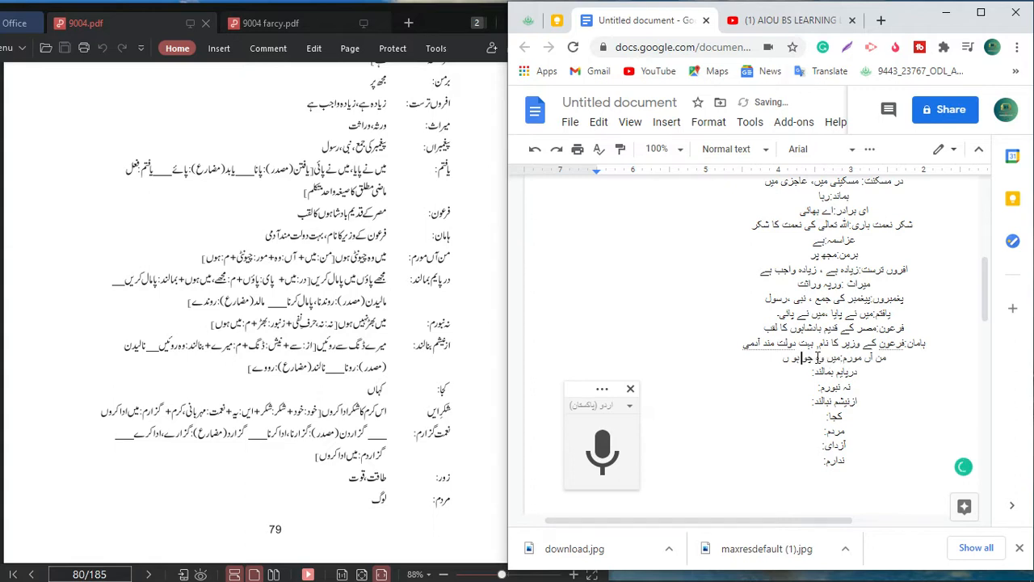
type("ن")
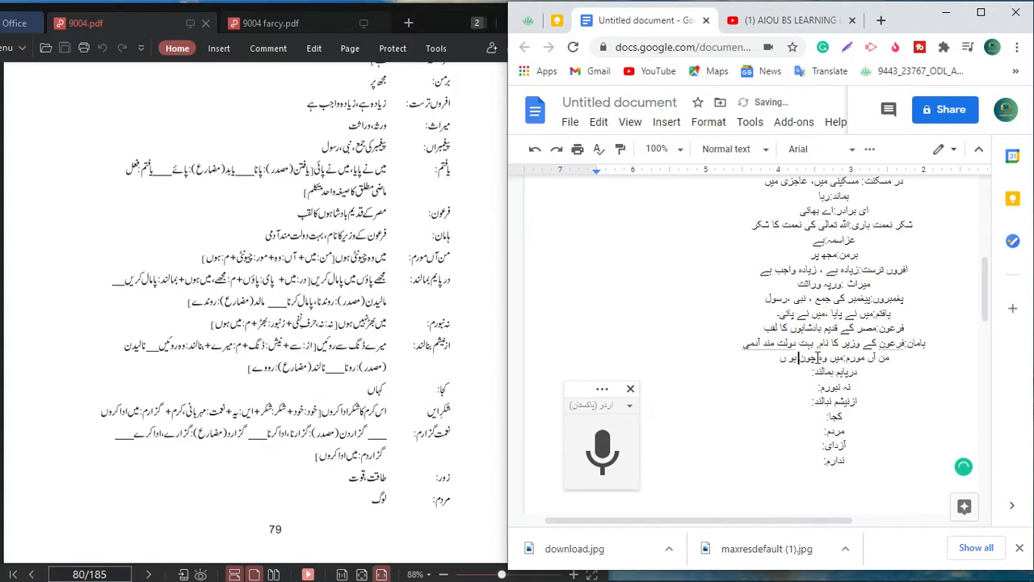
type("ٹ")
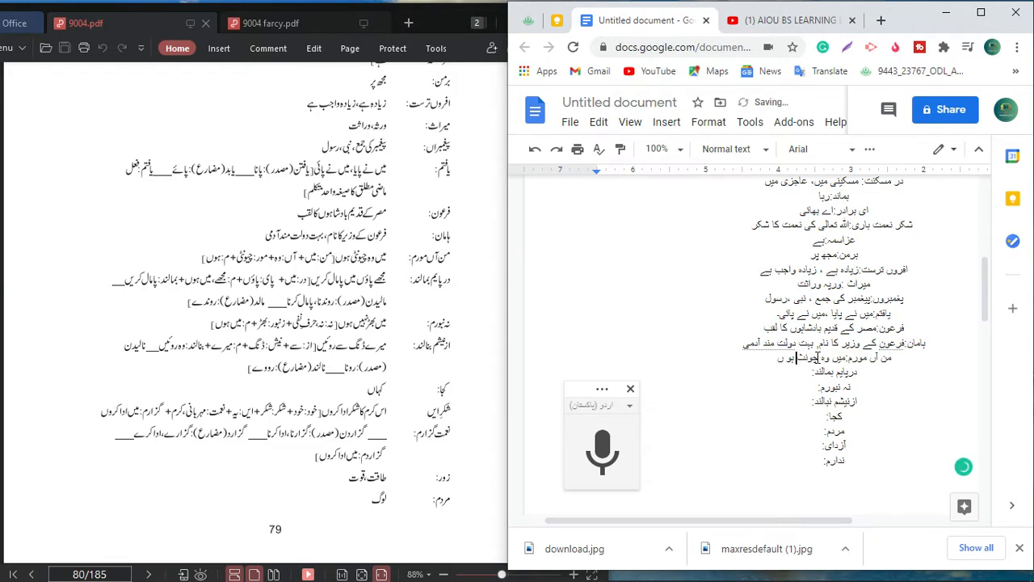
type("و")
key("BackSpace")
type("ی")
Dictate "تجھے پاؤں میں پامال کریں" as the meaning at the end of the "درپایم بمالند" entry
left_click(784, 379)
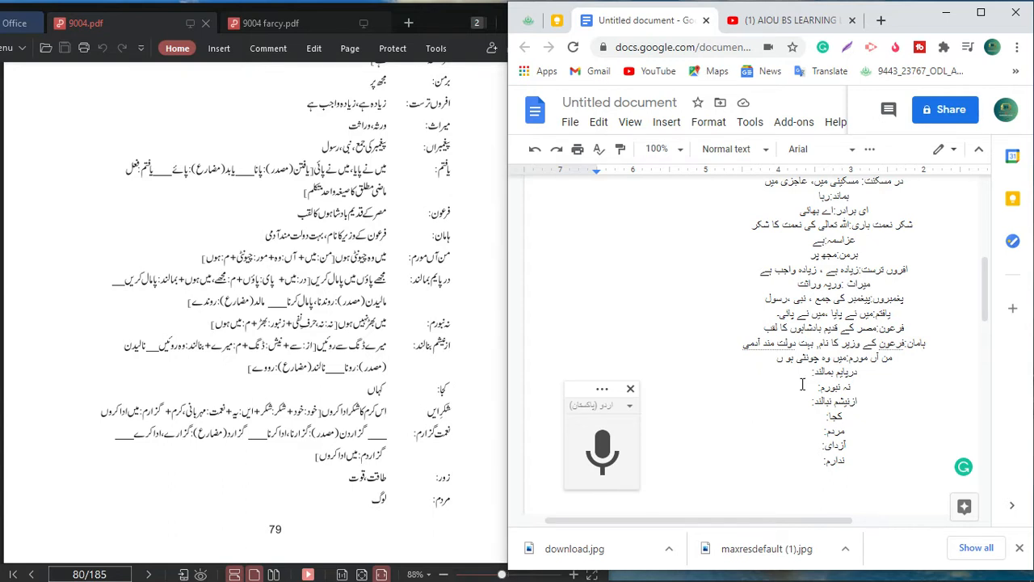
left_click(606, 451)
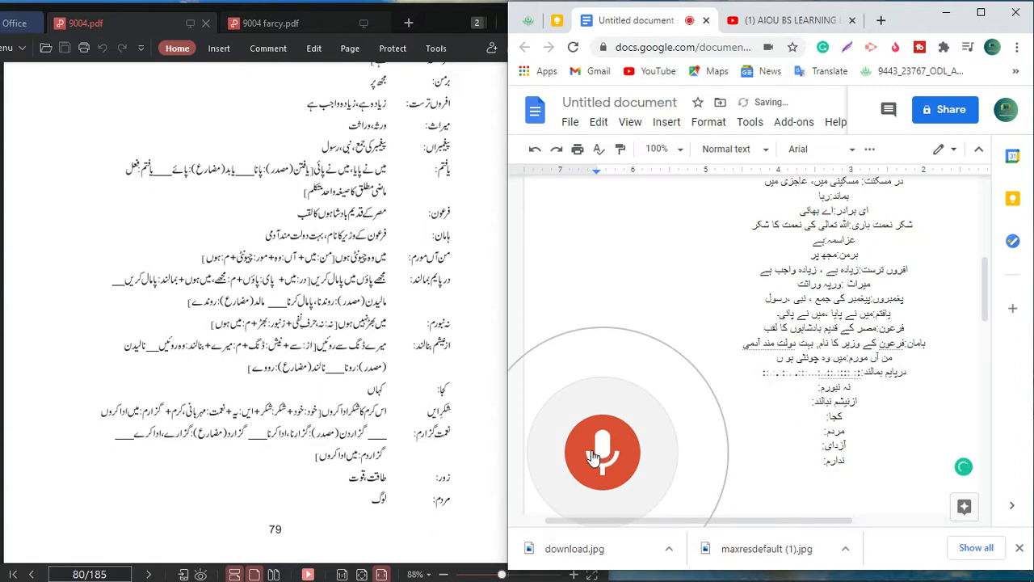
left_click(598, 453)
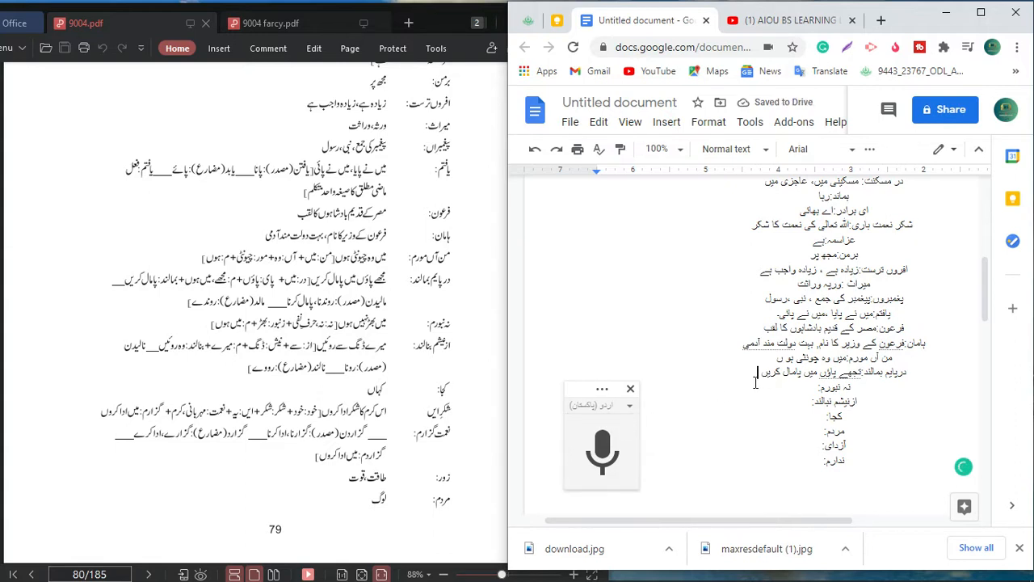
Add an Urdu comma to the "درپایم بمالند" entry and dictate "روندنا، نا مال کرنا" after it
type("،")
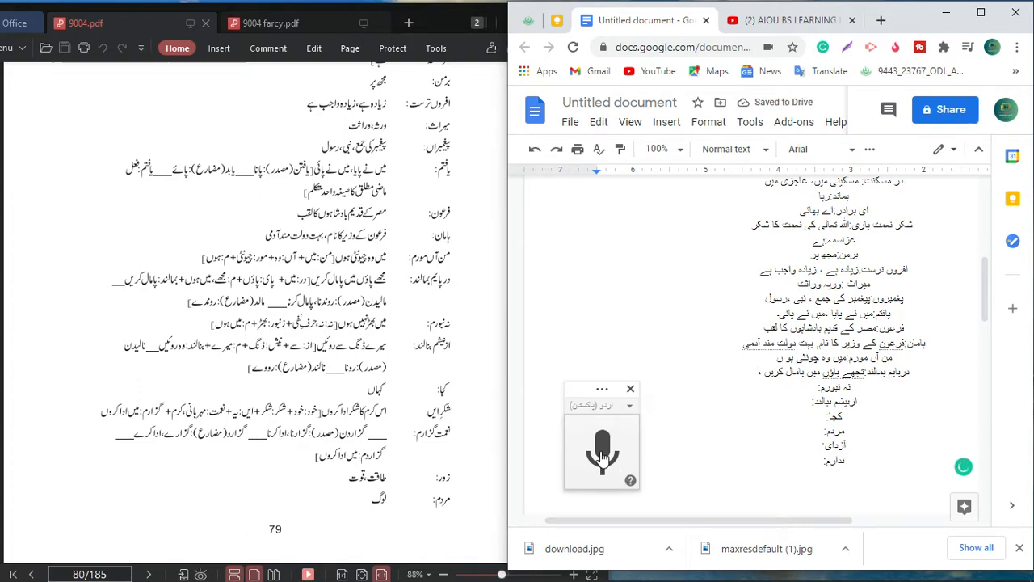
left_click(605, 453)
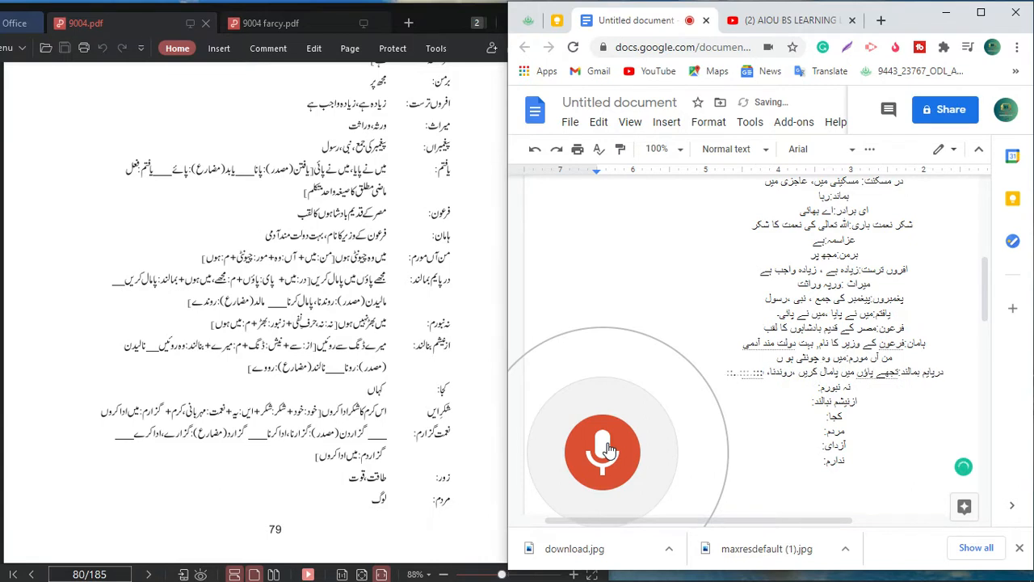
left_click(608, 450)
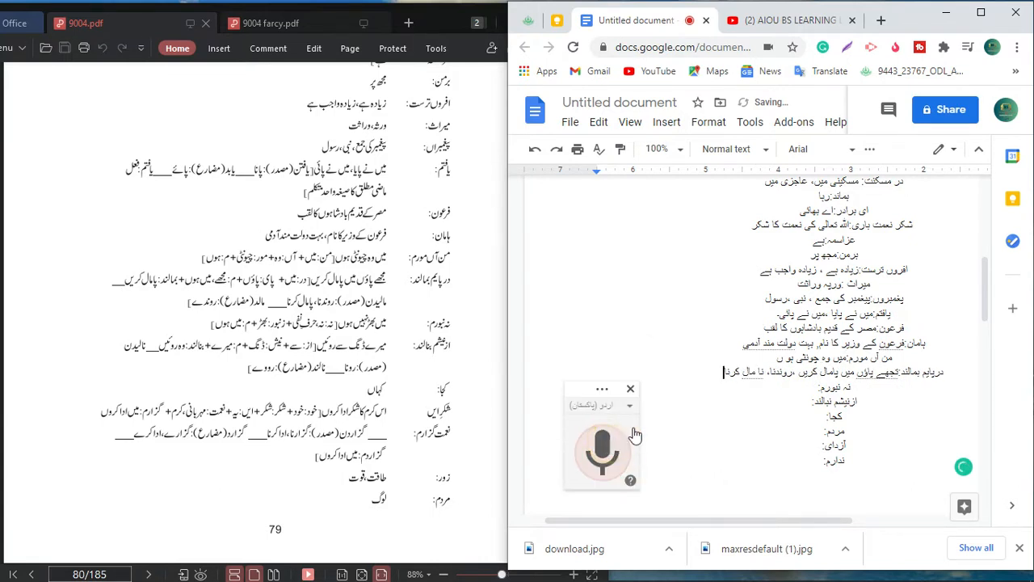
Correct the misheard "نا" before "مال کرنا" in the "درپایم بمالند" entry to "پا"
left_click(760, 373)
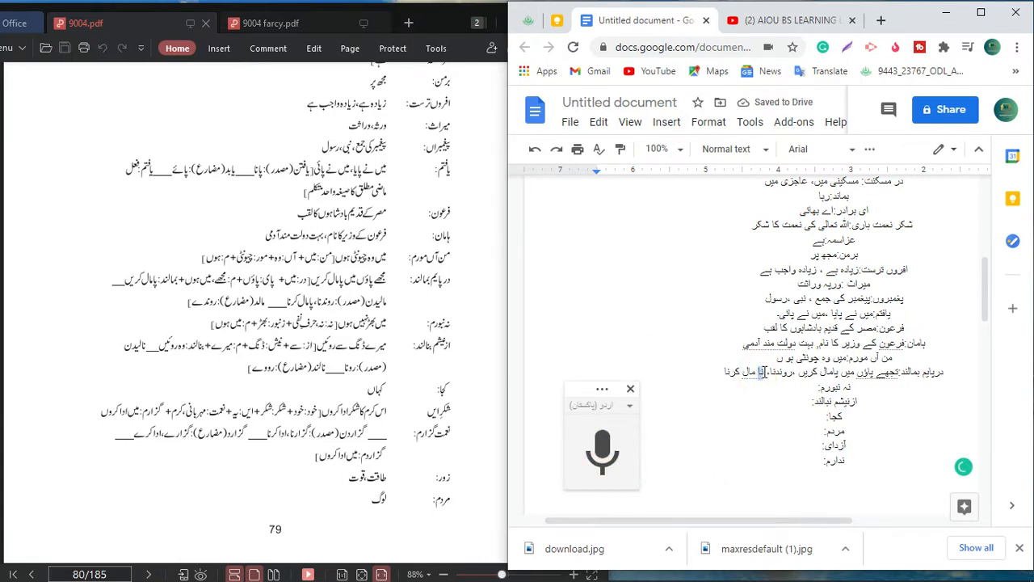
key("BackSpace")
type("ی")
left_click(709, 372)
Dictate "میں بڑھ نہیں ہوں" as the meaning at the end of the "نہ نبورم" entry
left_click(809, 388)
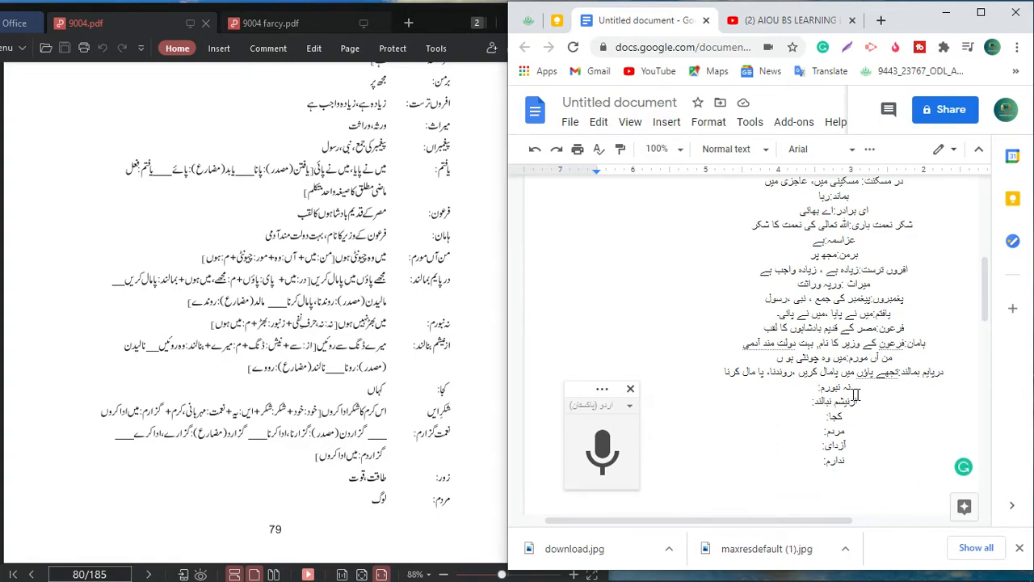
left_click(601, 451)
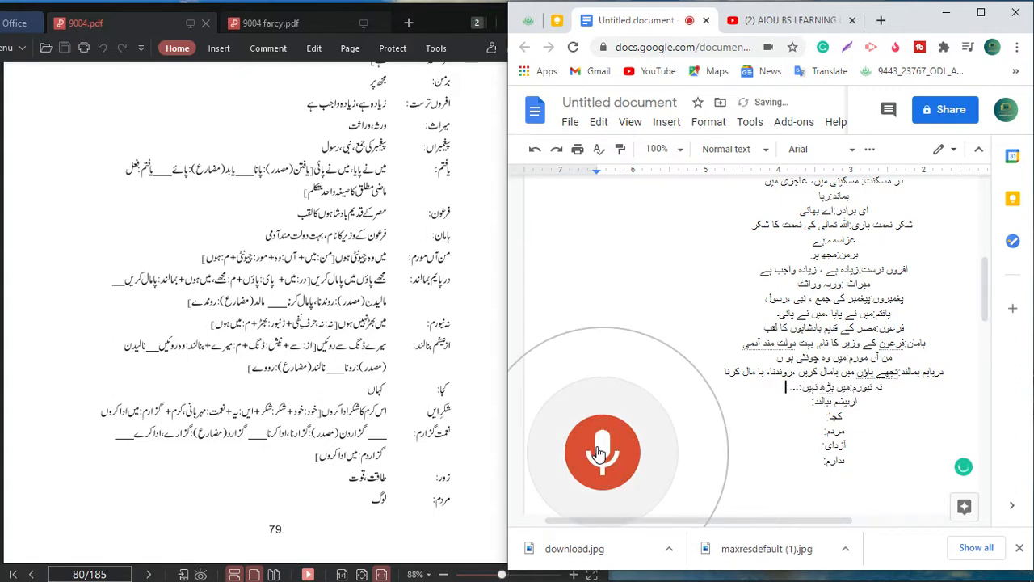
left_click(602, 453)
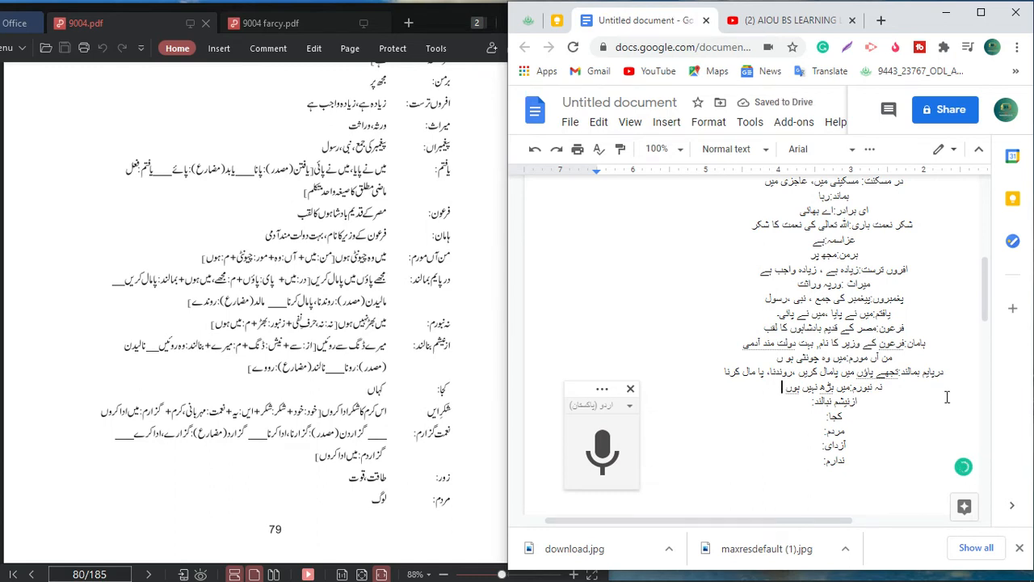
Replace "میں بڑھ" in the "نہ نبورم" entry with "بھڑ"
left_click(823, 388)
left_click_drag(829, 388, 833, 388)
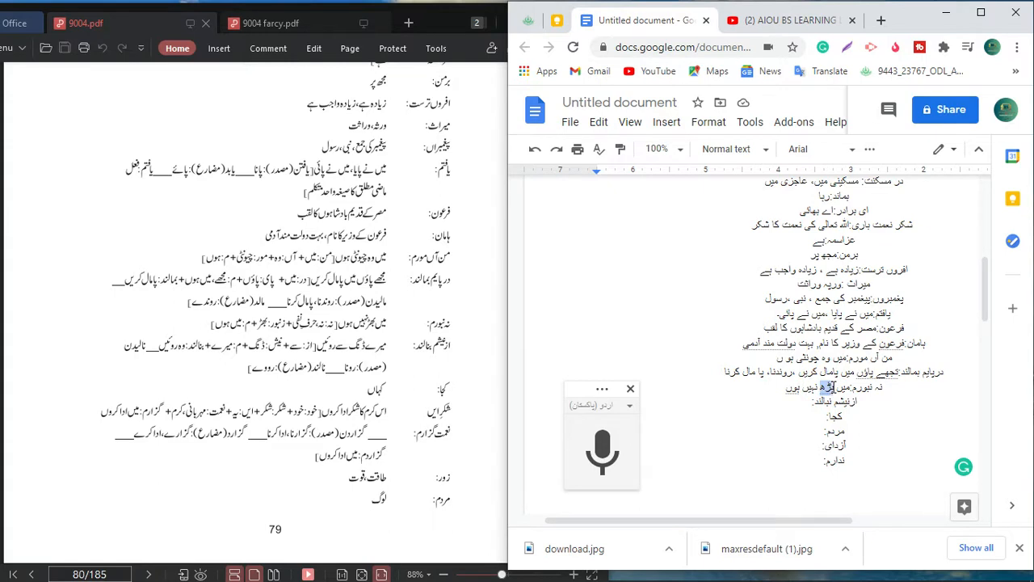
type("مجبور")
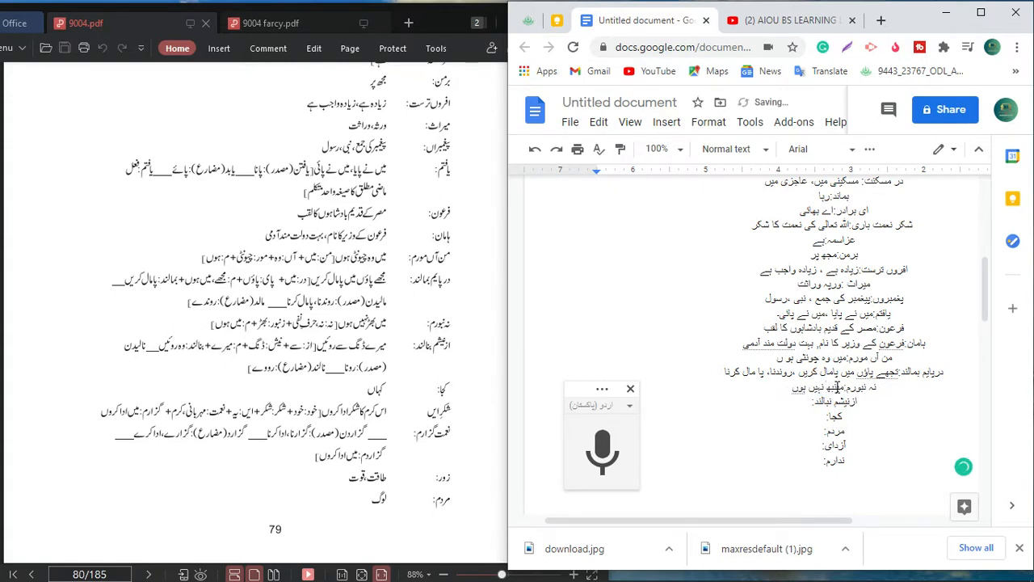
type("ڑ")
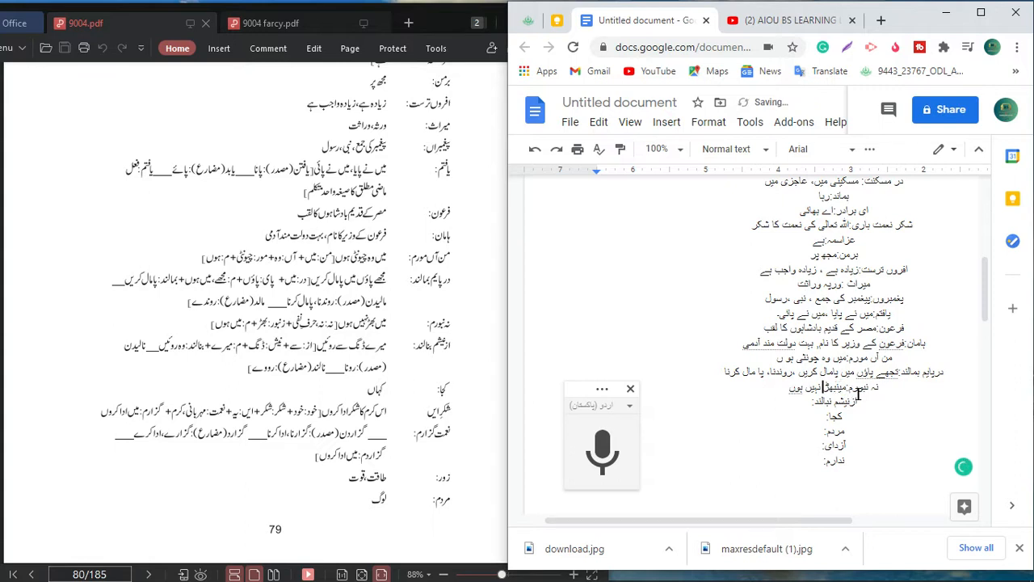
left_click_drag(821, 390, 847, 389)
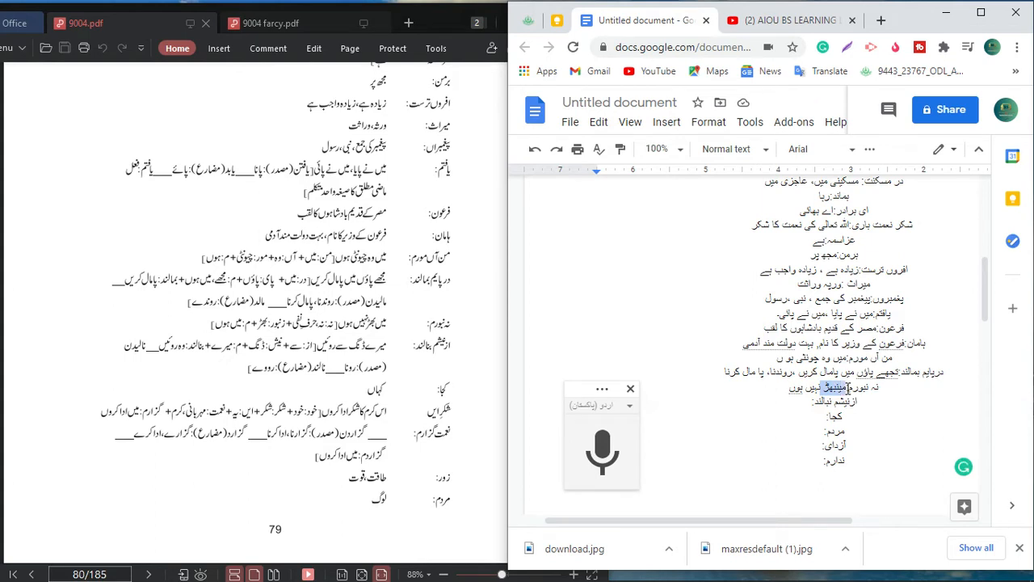
key("BackSpace")
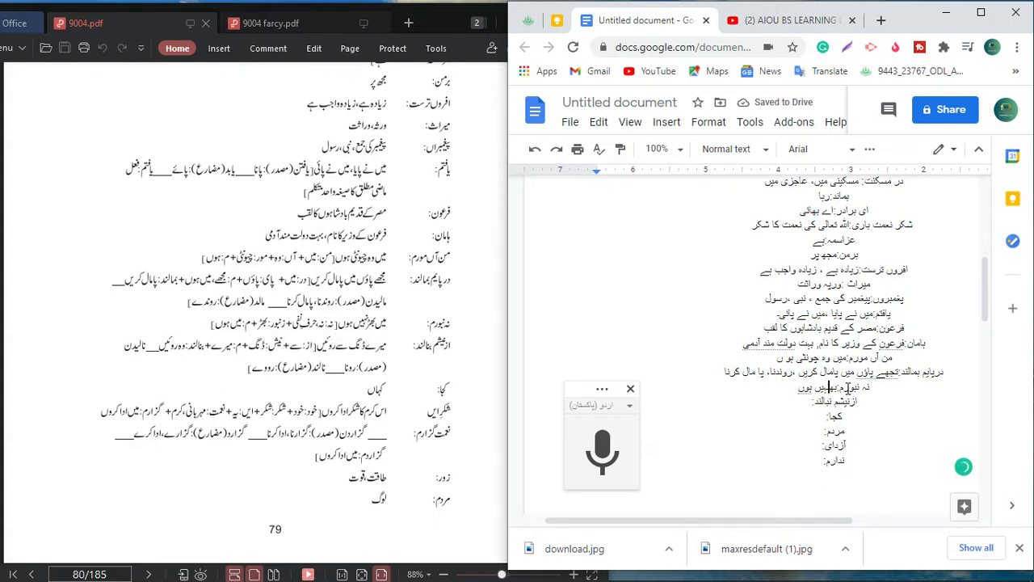
type("بھڑ")
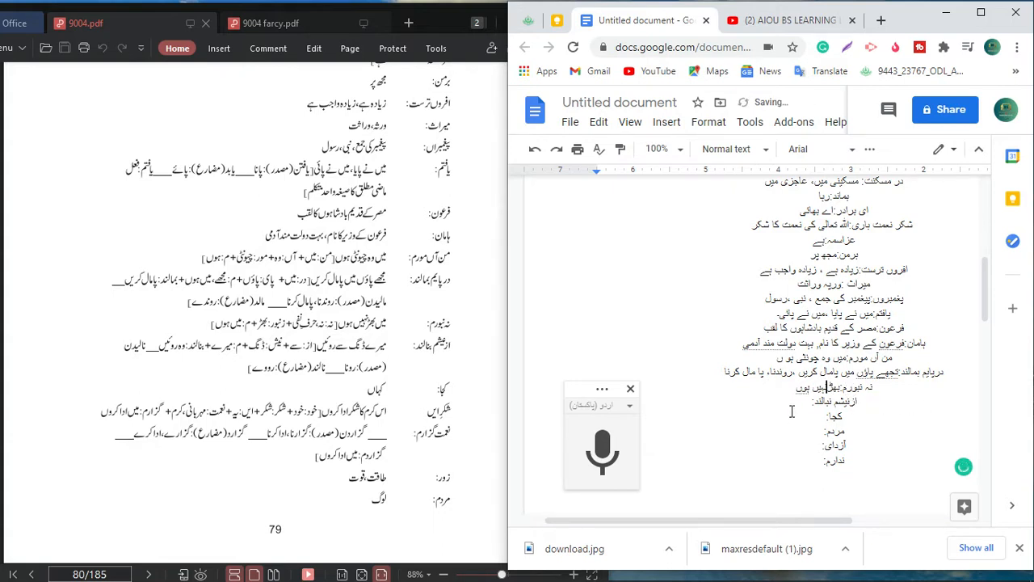
Dictate the meaning of the "ازنیشم نبالند" entry and correct its ending so it reads "میرے ڈنگ سے روئیں۔"
left_click(792, 412)
left_click(587, 454)
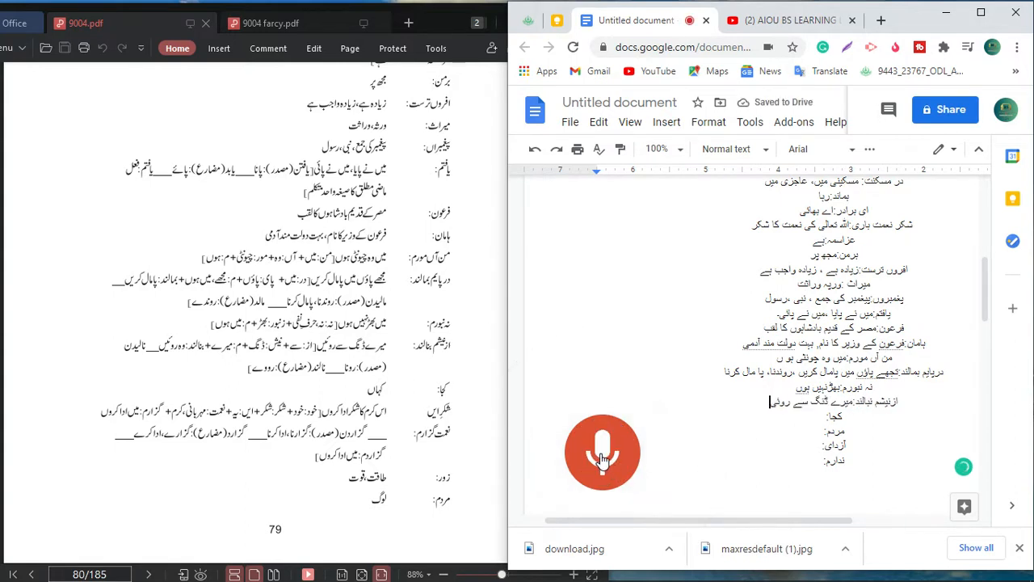
left_click(602, 459)
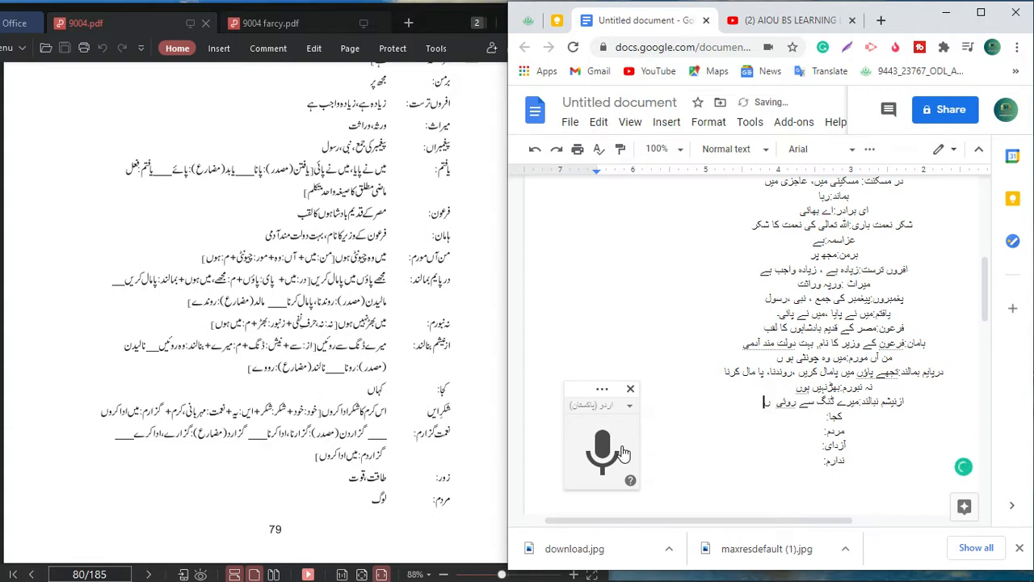
key("BackSpace")
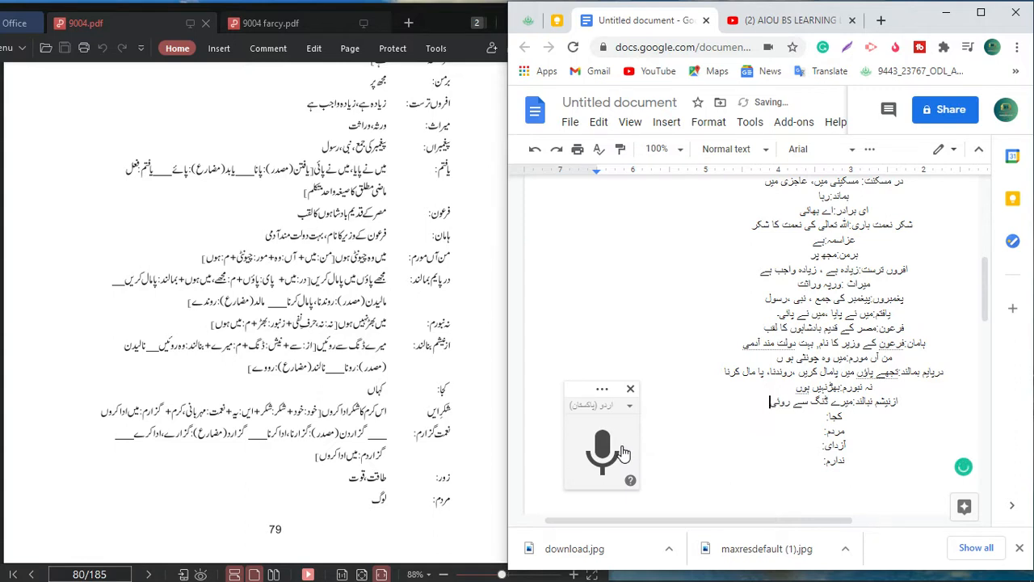
type("ں۔")
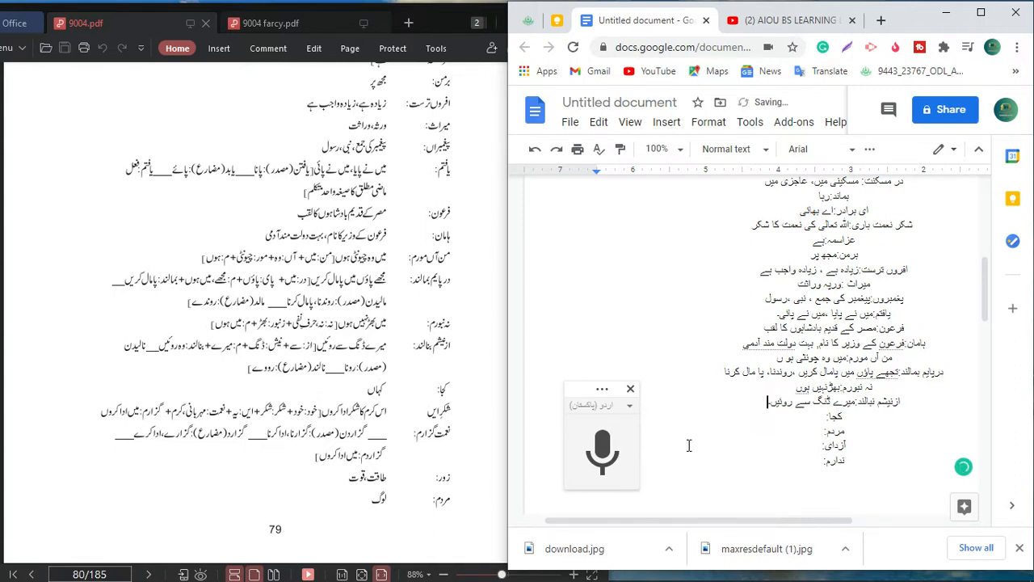
Dictate "کہا ں" as the meaning at the end of the "کجا" entry
left_click(819, 416)
left_click(602, 451)
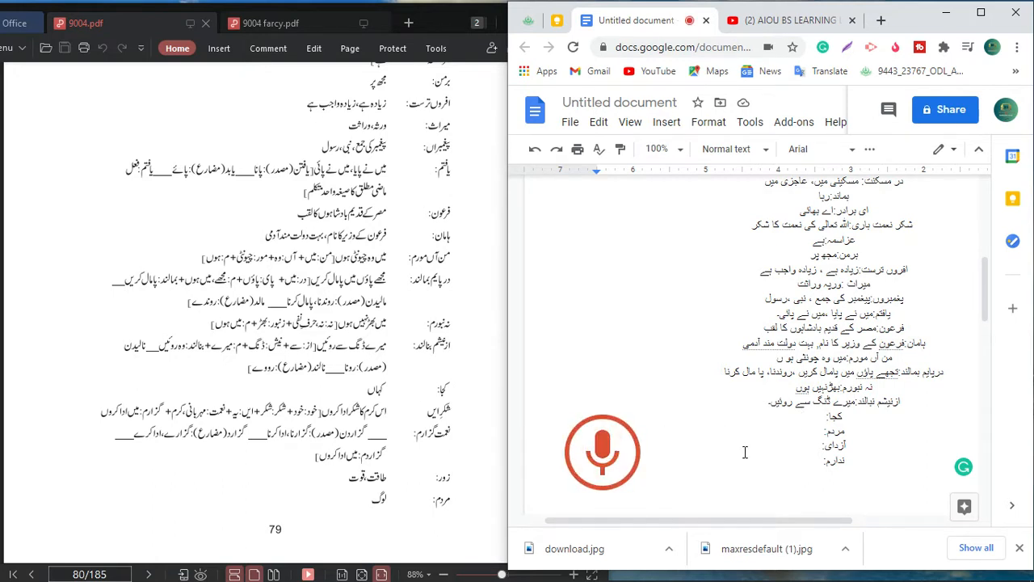
left_click(602, 451)
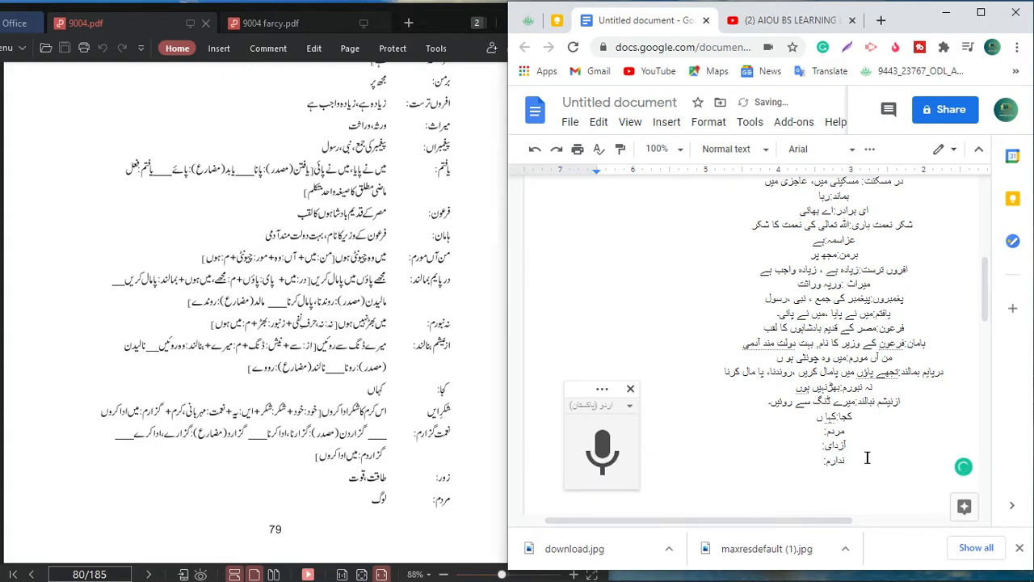
Dictate "لوگ" as the meaning at the end of the "مردم" entry
left_click(793, 435)
left_click(604, 453)
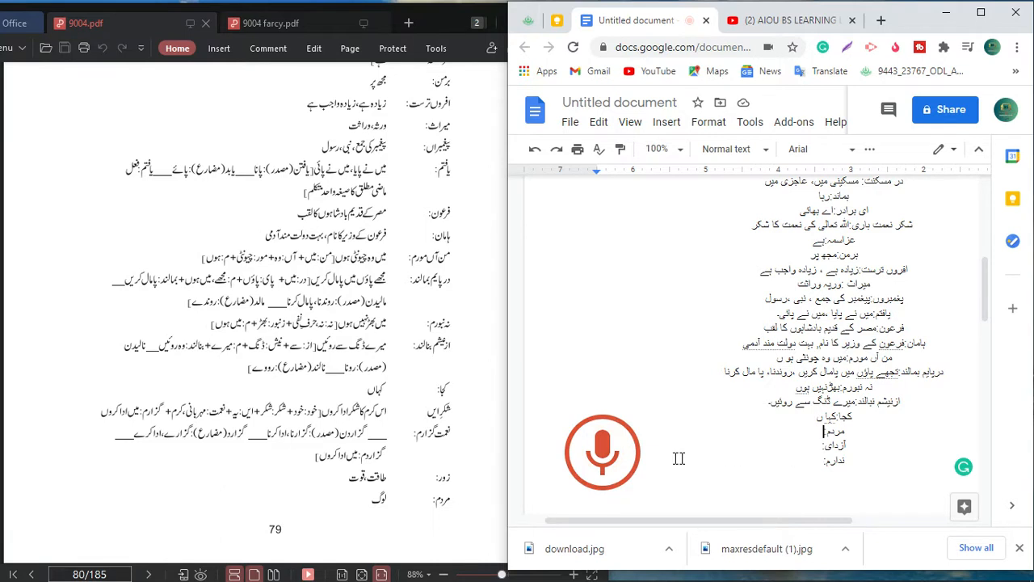
left_click(604, 451)
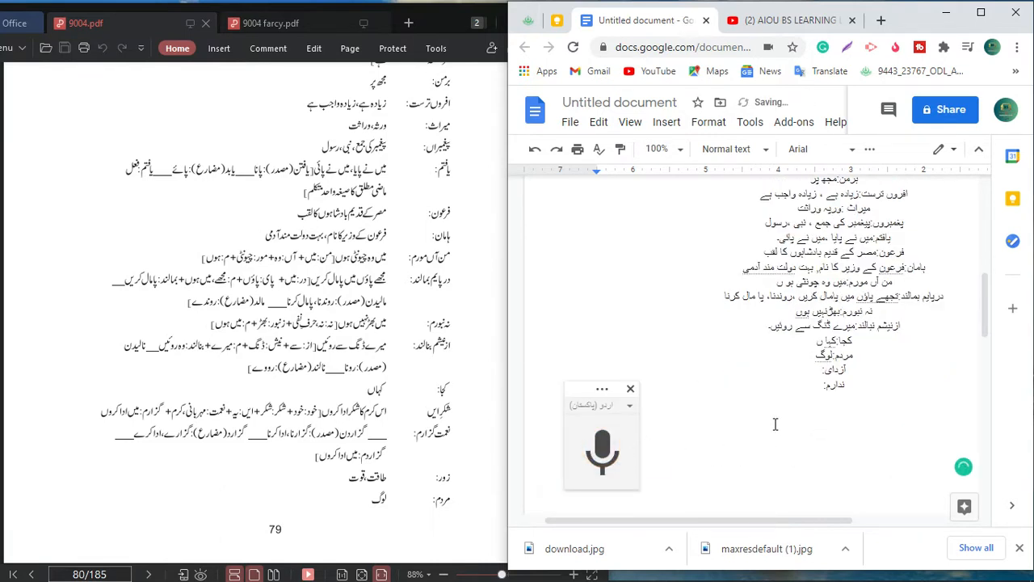
Find the last glossary words on the course book's next page and dictate "کوئی تکلیف" as the meaning of the "آزدای" entry
scroll(432, 364, "down", 3)
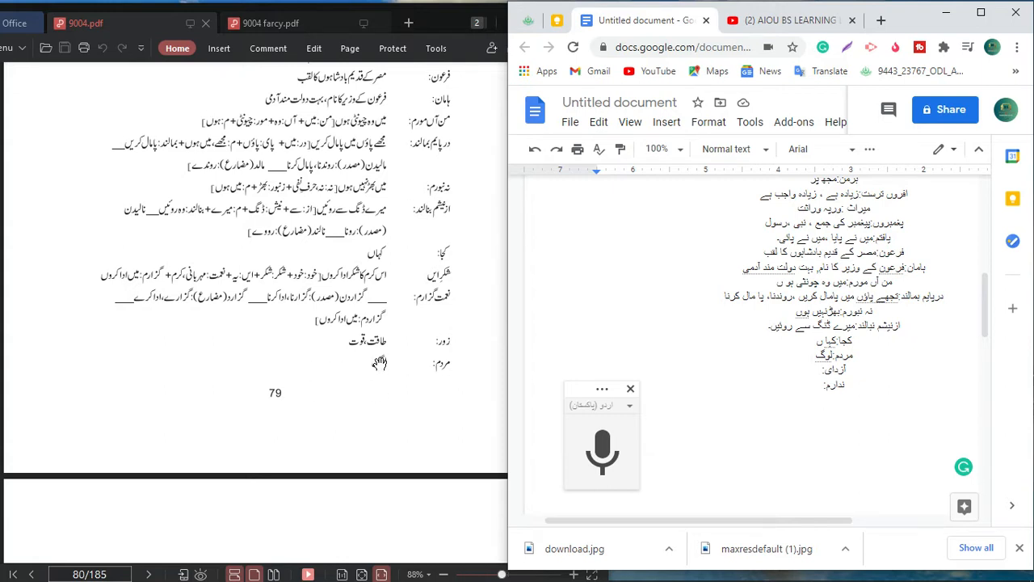
scroll(380, 363, "down", 2)
scroll(386, 346, "down", 3)
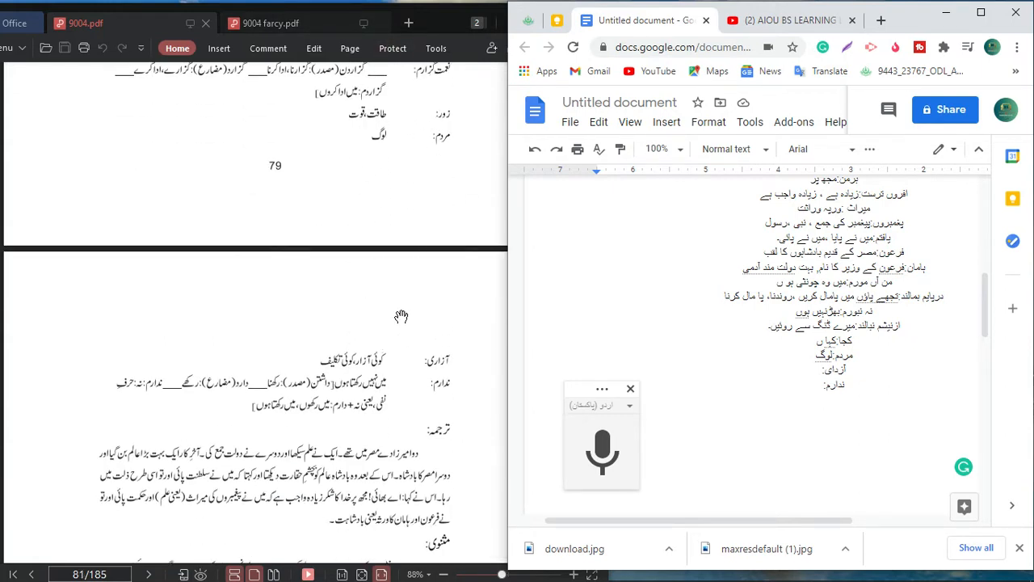
scroll(372, 348, "down", 1)
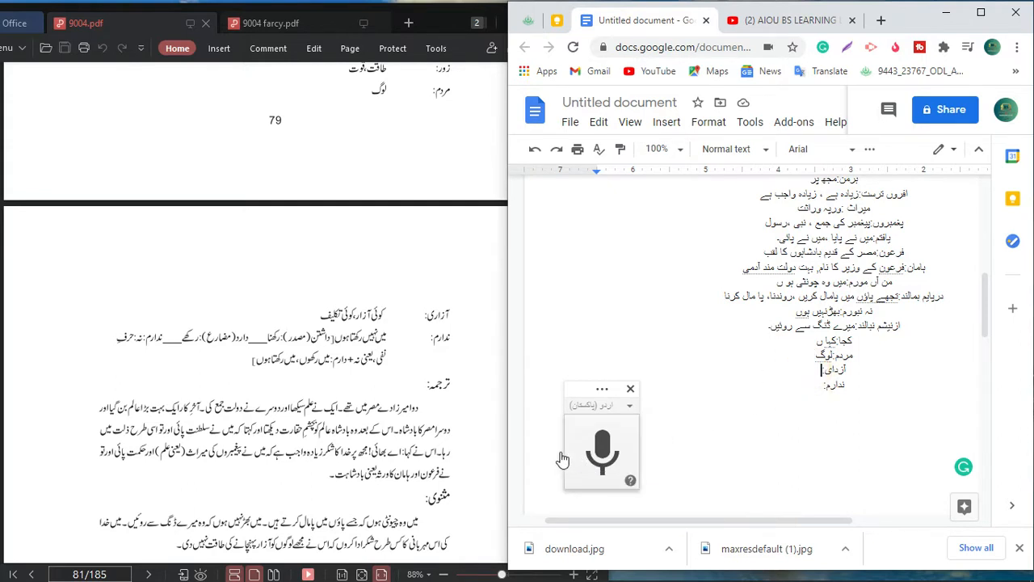
left_click(621, 450)
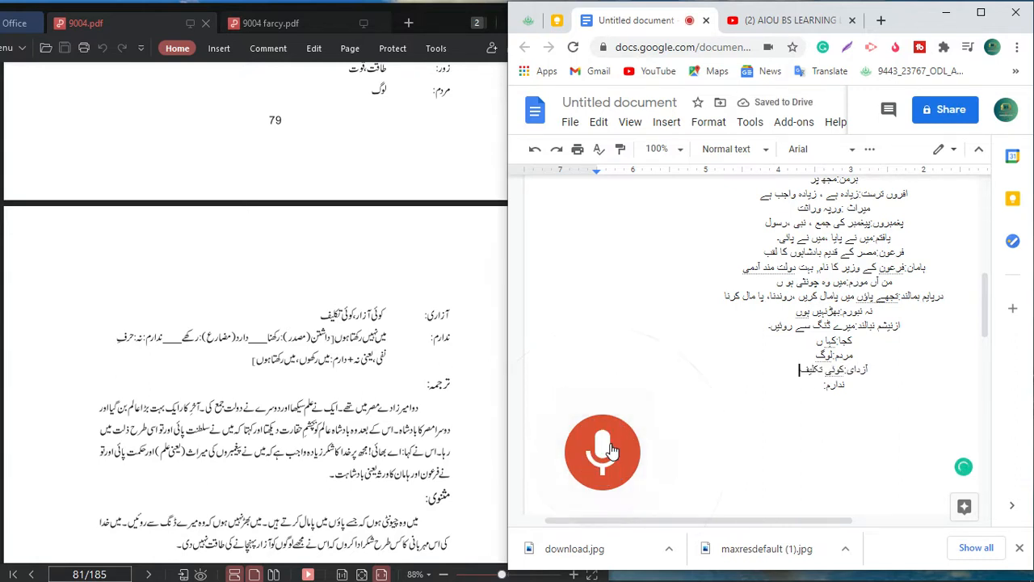
left_click(612, 450)
left_click(772, 402)
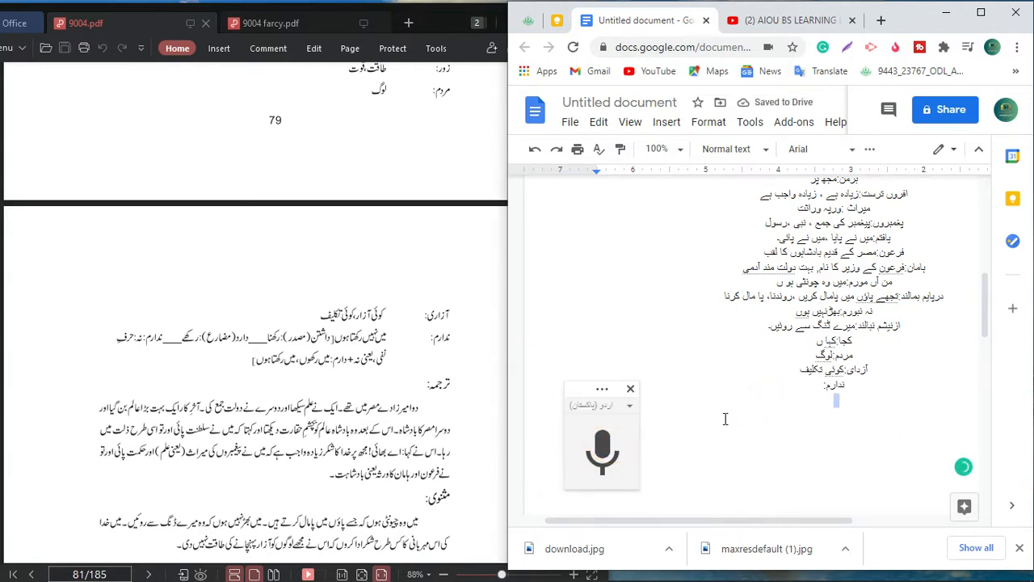
left_click(602, 451)
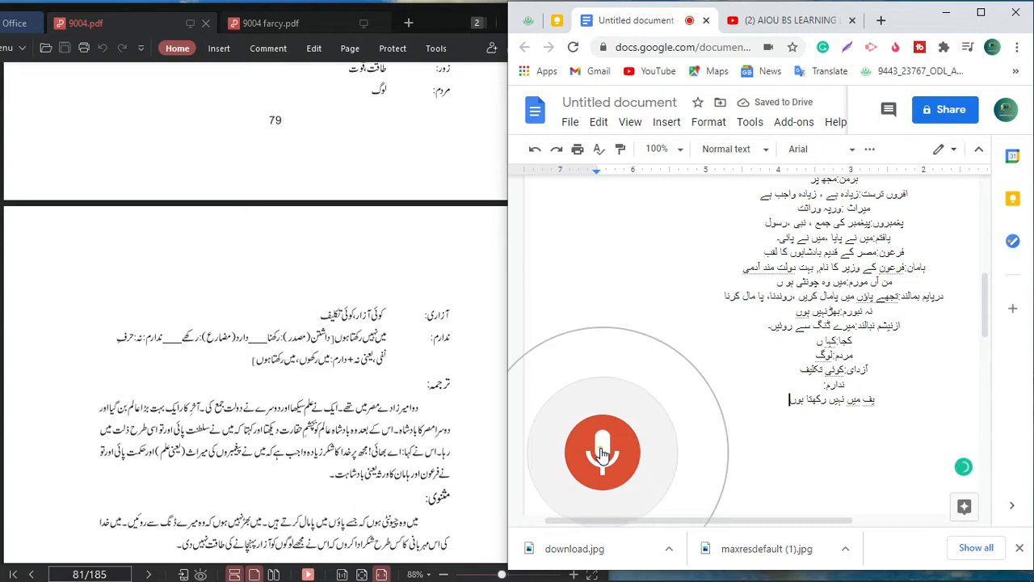
left_click(603, 451)
left_click_drag(768, 407, 884, 406)
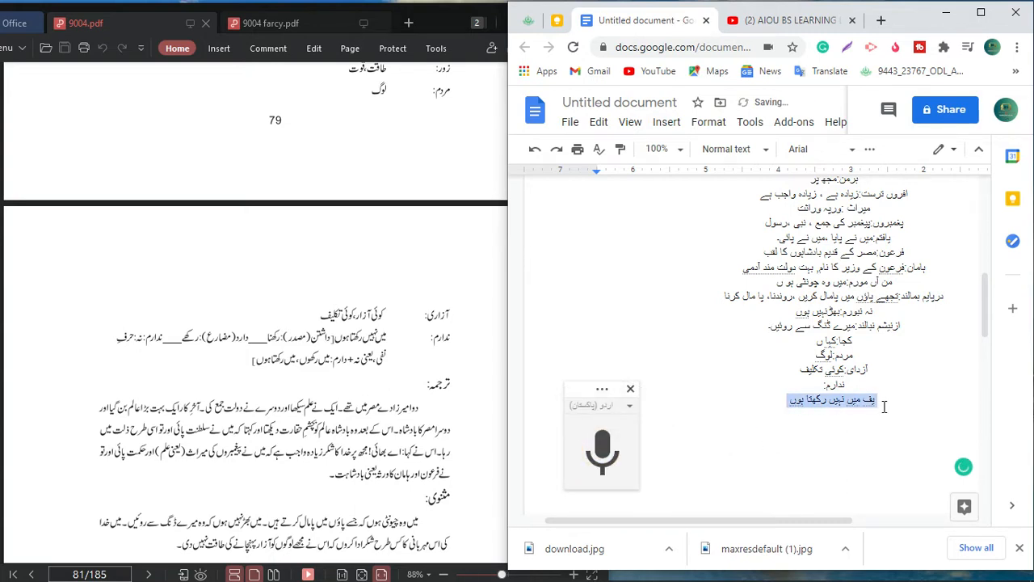
key("BackSpace")
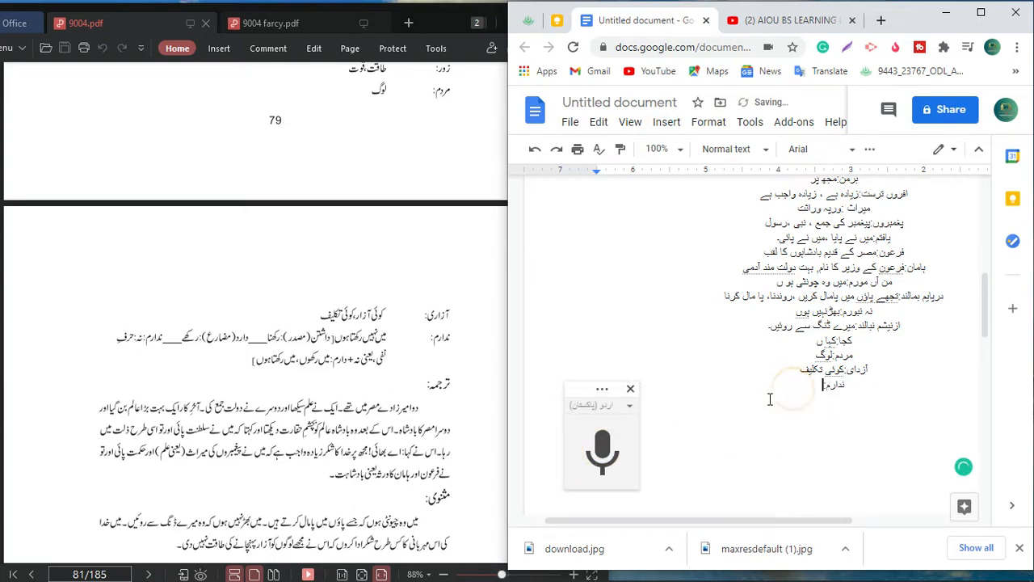
Dictate "نہیں رکھتا ہوں" as the meaning at the end of the "ندارم" entry
left_click(596, 449)
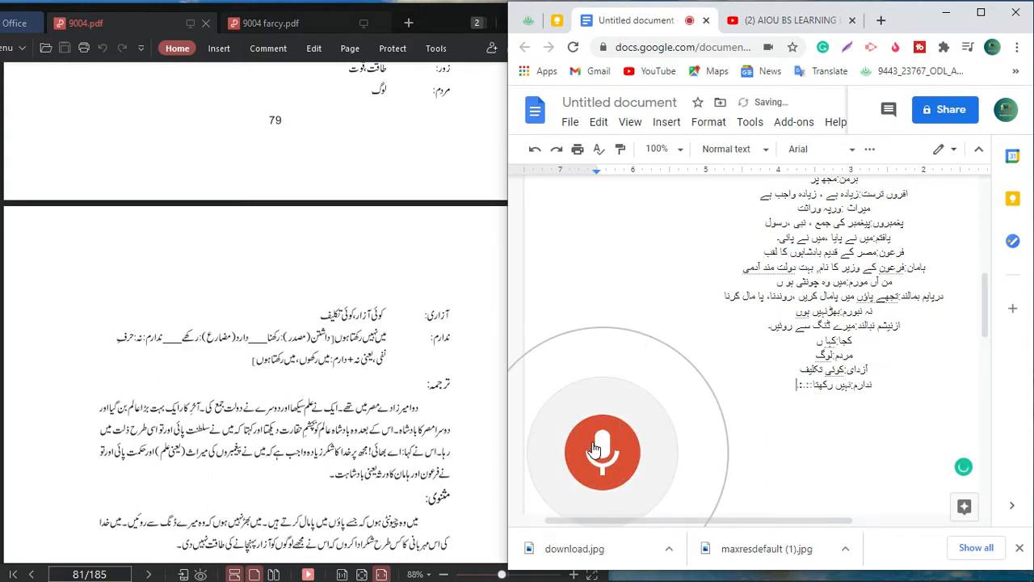
left_click(597, 449)
scroll(841, 406, "down", 5)
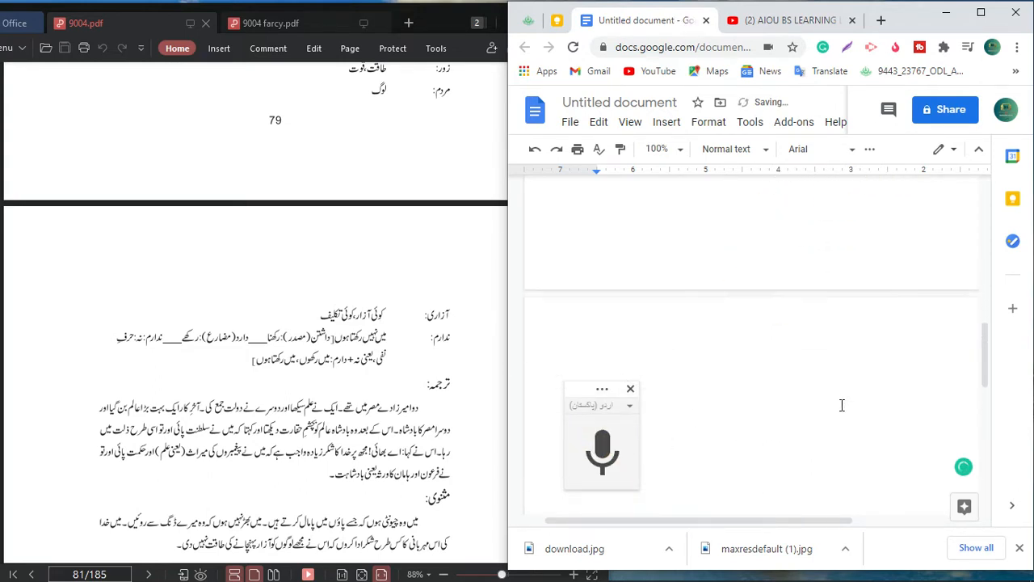
scroll(833, 397, "up", 5)
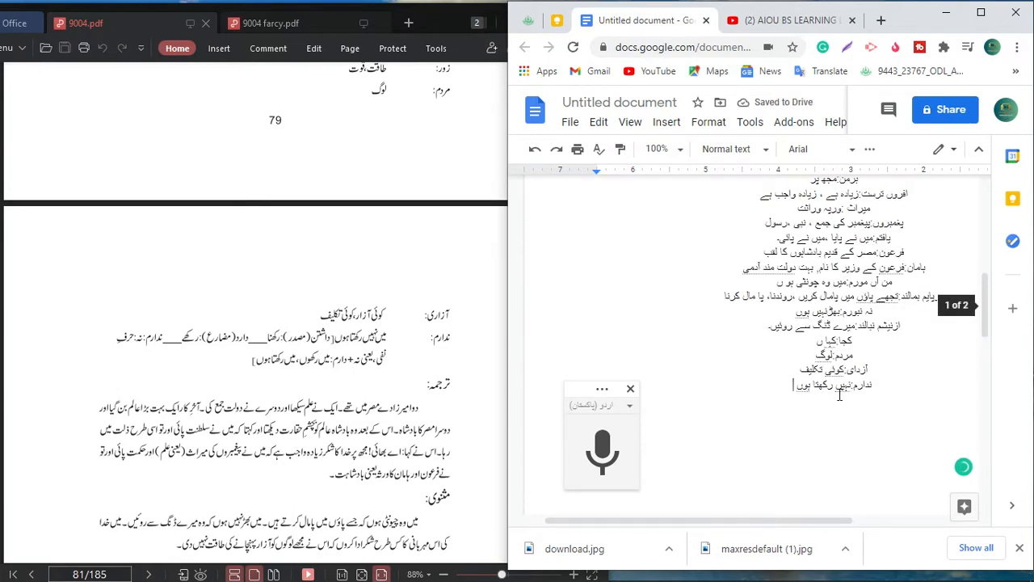
Maximize the browser window, look over the finished glossary and copy the document's entire text
left_click(981, 14)
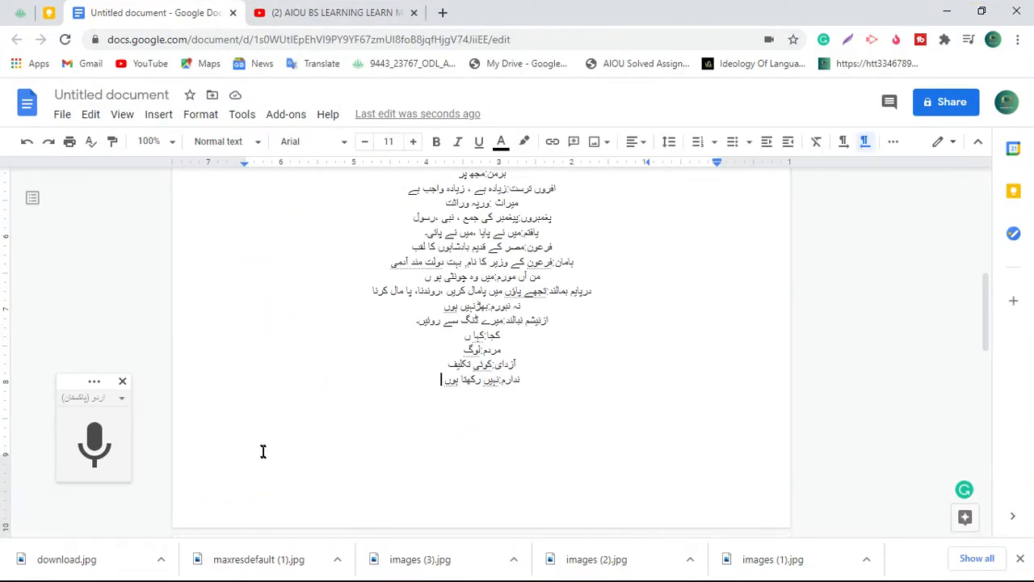
scroll(267, 453, "up", 2)
scroll(339, 402, "up", 4)
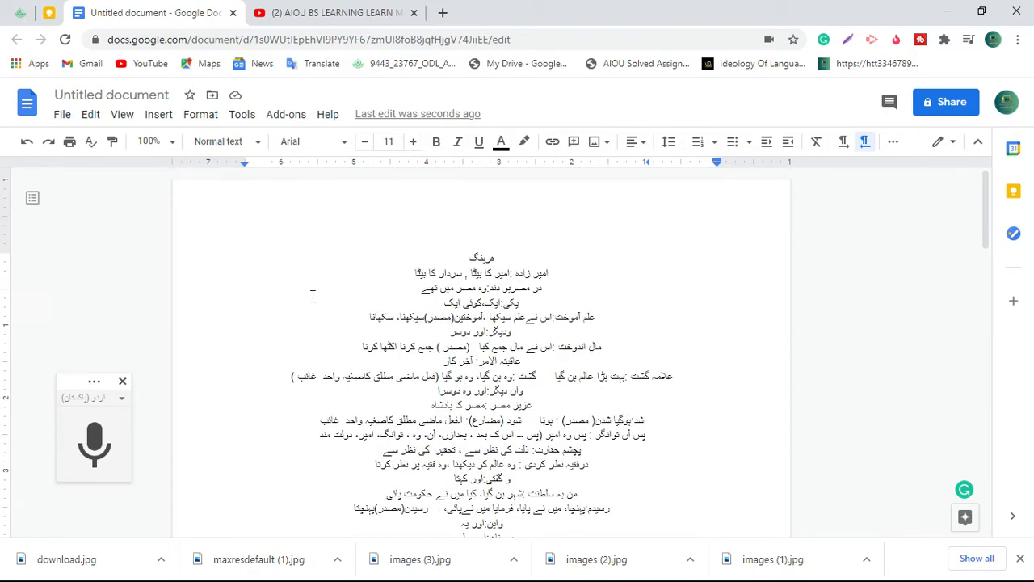
scroll(441, 454, "down", 2)
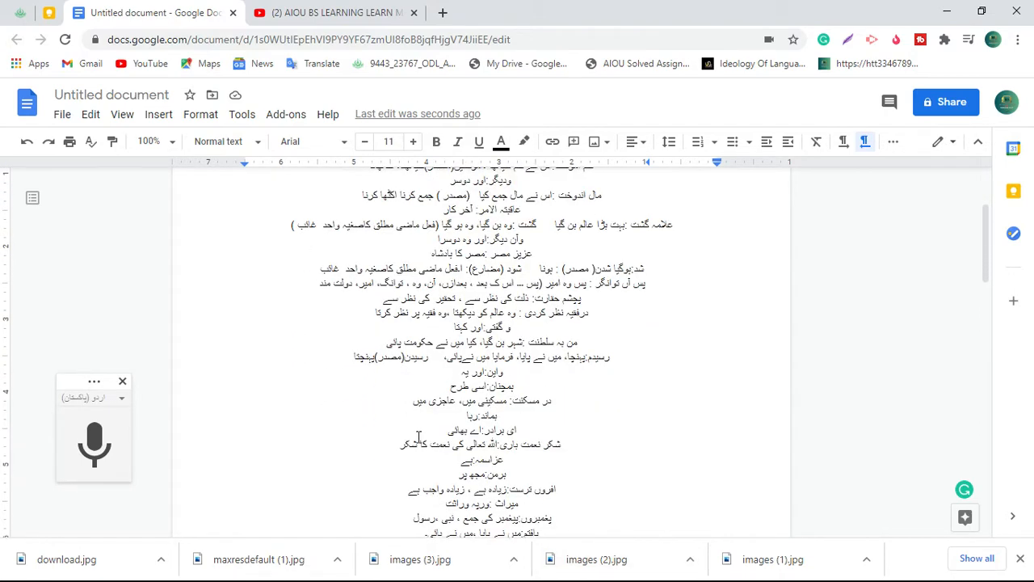
key("ctrl+a")
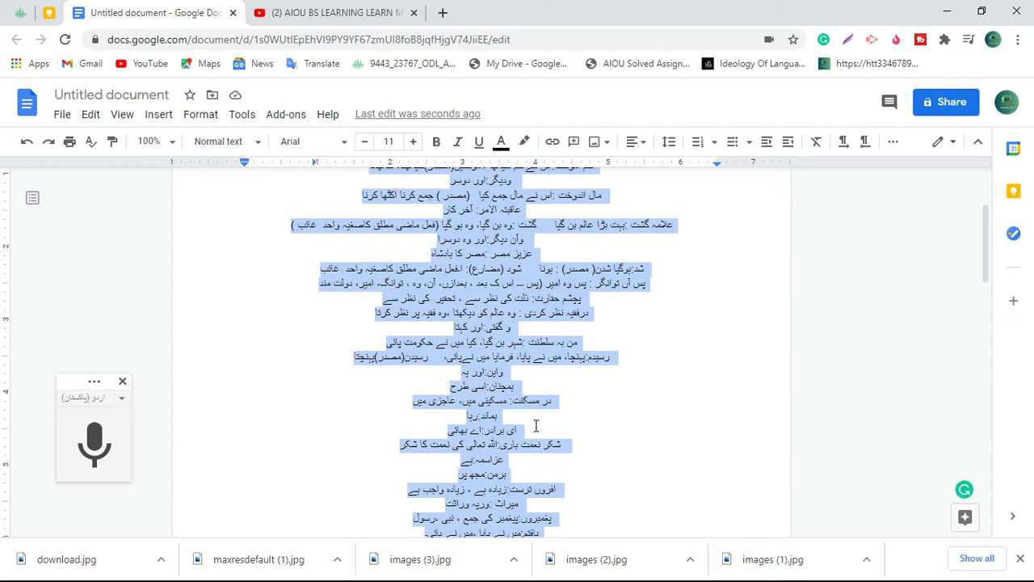
scroll(482, 267, "up", 2)
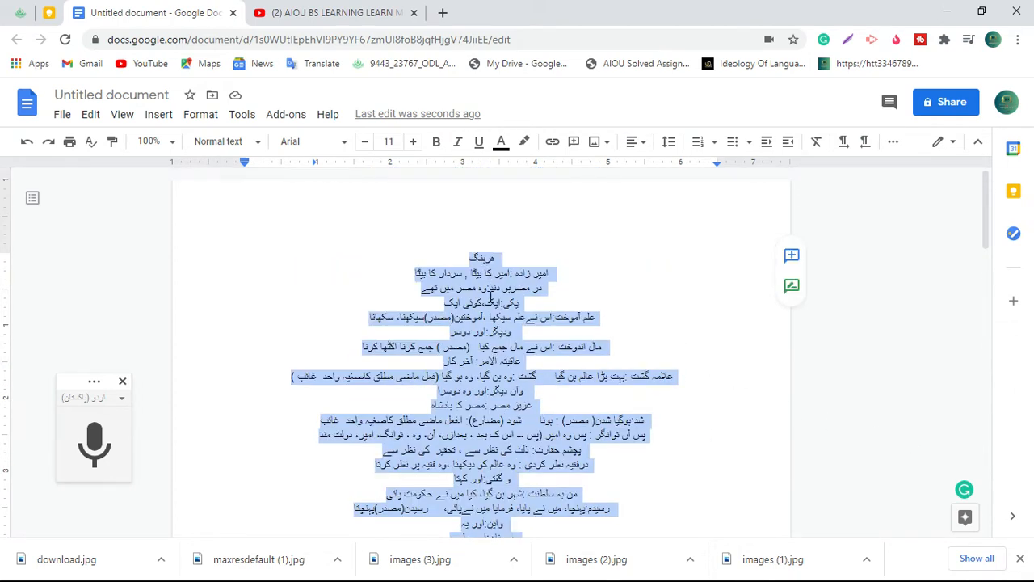
right_click(490, 301)
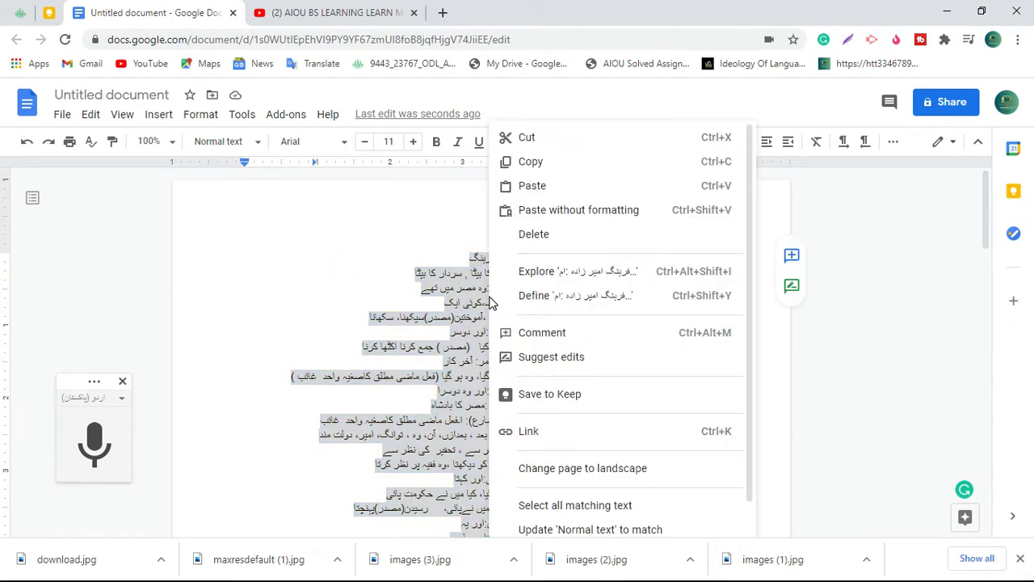
left_click(534, 162)
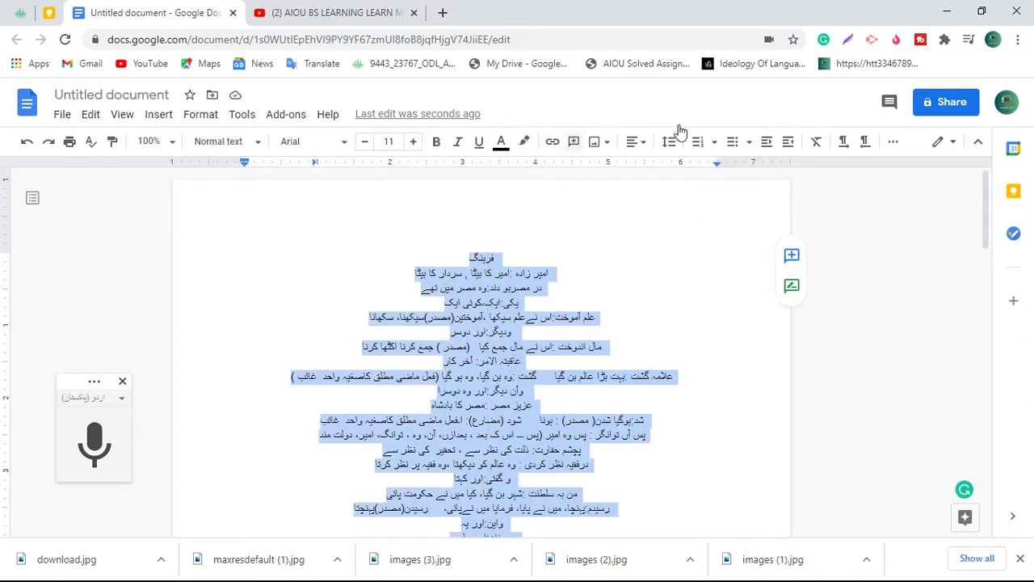
Minimize the browser and the course book PDF, and switch to the assignment document in WPS Writer with its window maximized
left_click(947, 11)
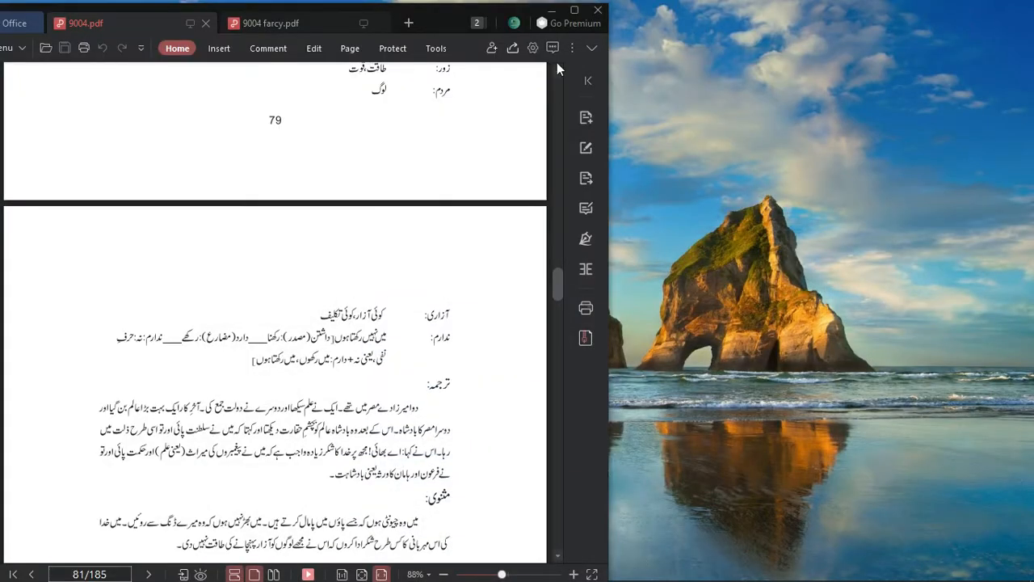
left_click(551, 11)
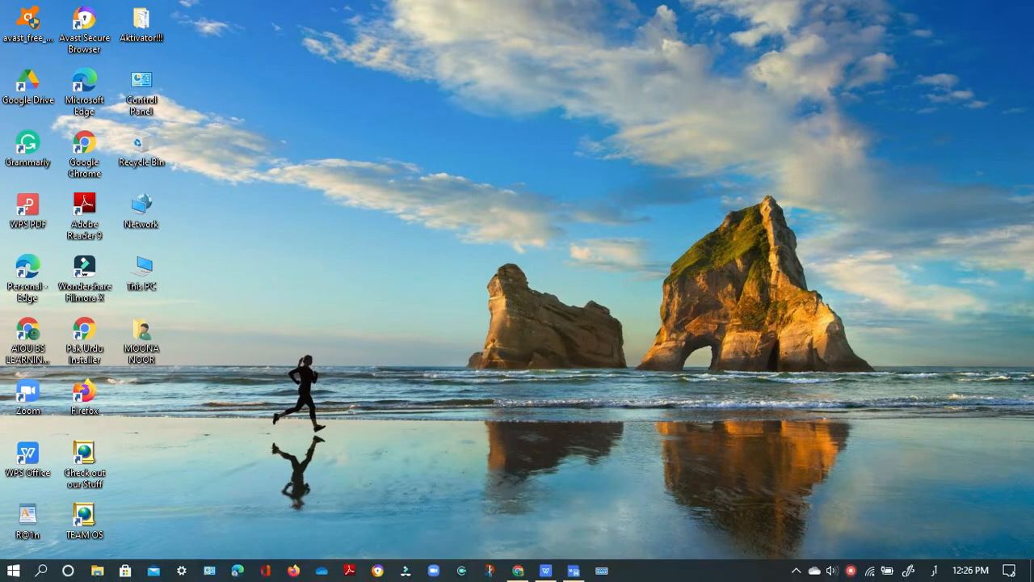
left_click(574, 571)
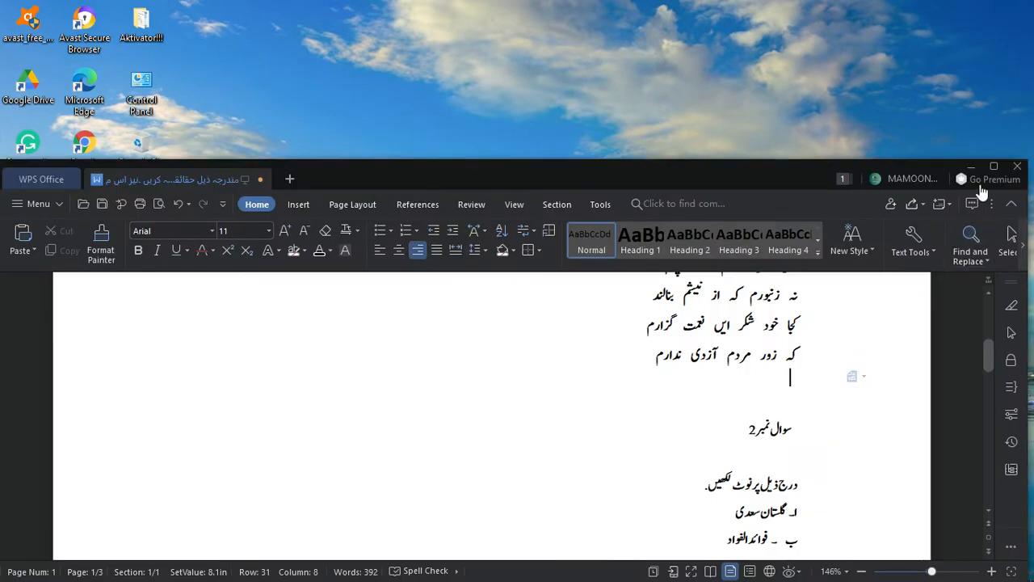
left_click(993, 166)
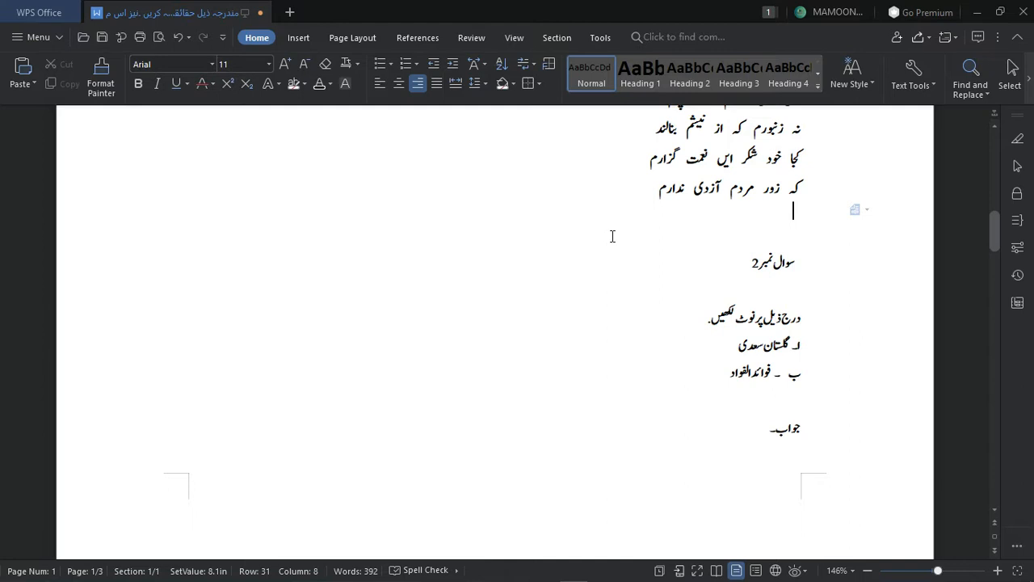
Paste the copied glossary on a new line under the "جواب۔" heading of the first question
scroll(612, 236, "up", 8)
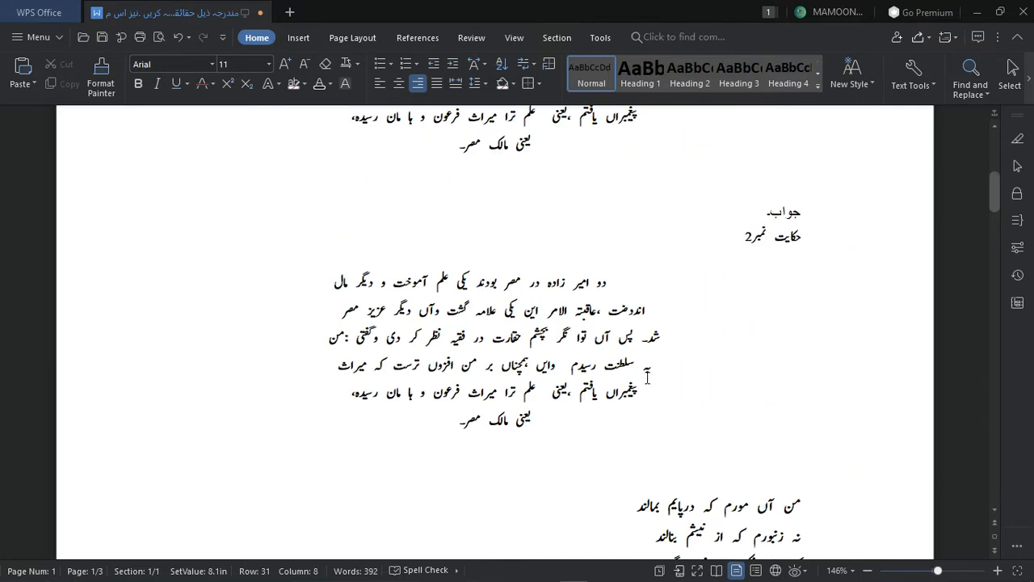
scroll(645, 368, "up", 5)
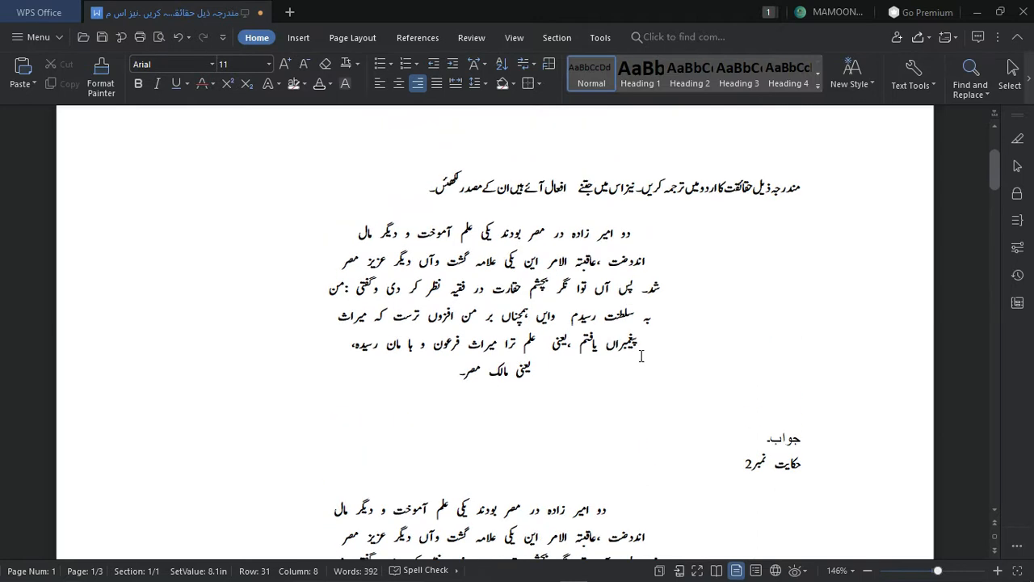
scroll(641, 356, "up", 1)
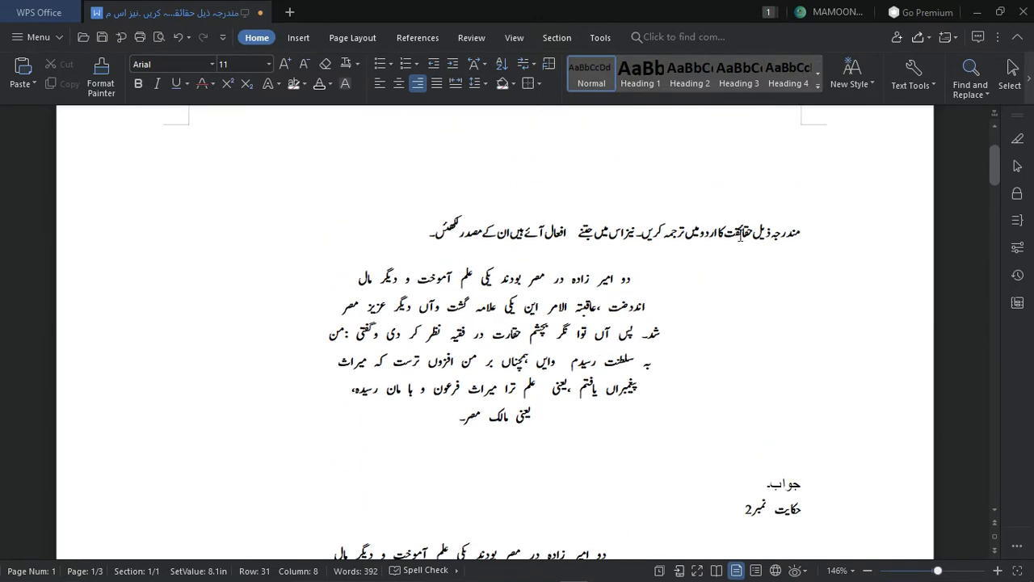
left_click(733, 479)
key("Return")
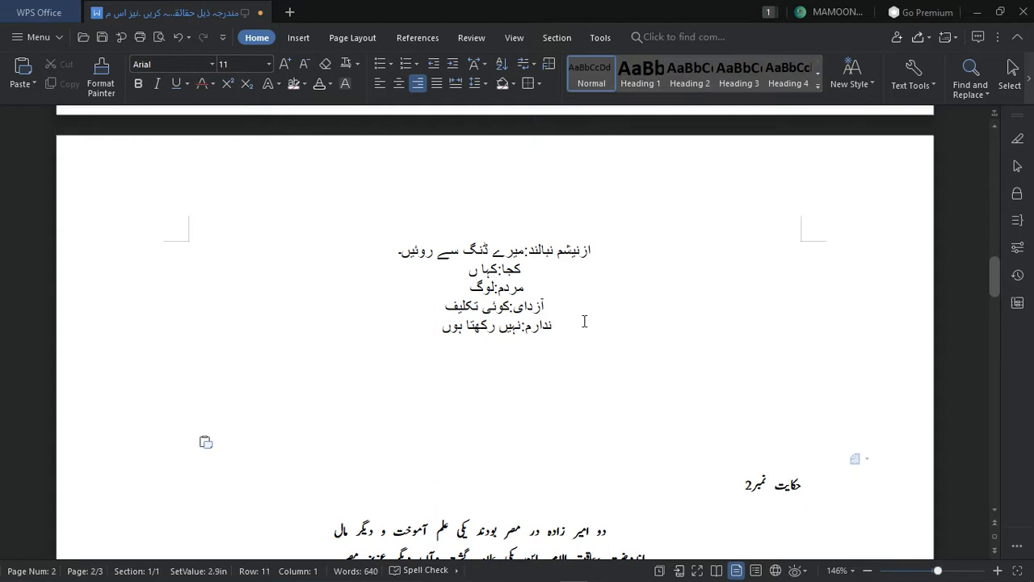
Justify all lines of the pasted glossary, from the "فرہنگ" heading through the "ندارم" entry
scroll(585, 321, "up", 10)
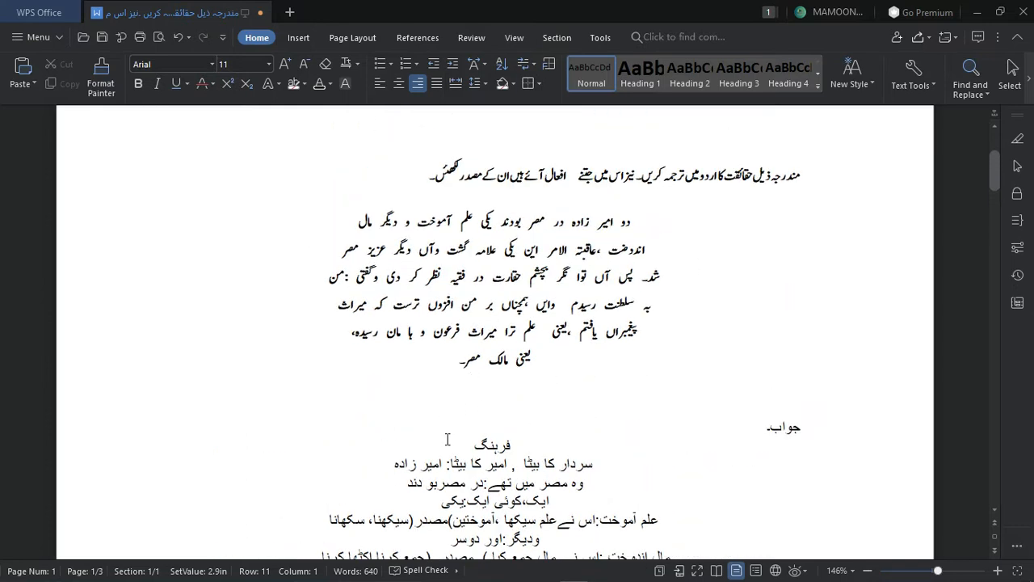
scroll(555, 393, "down", 5)
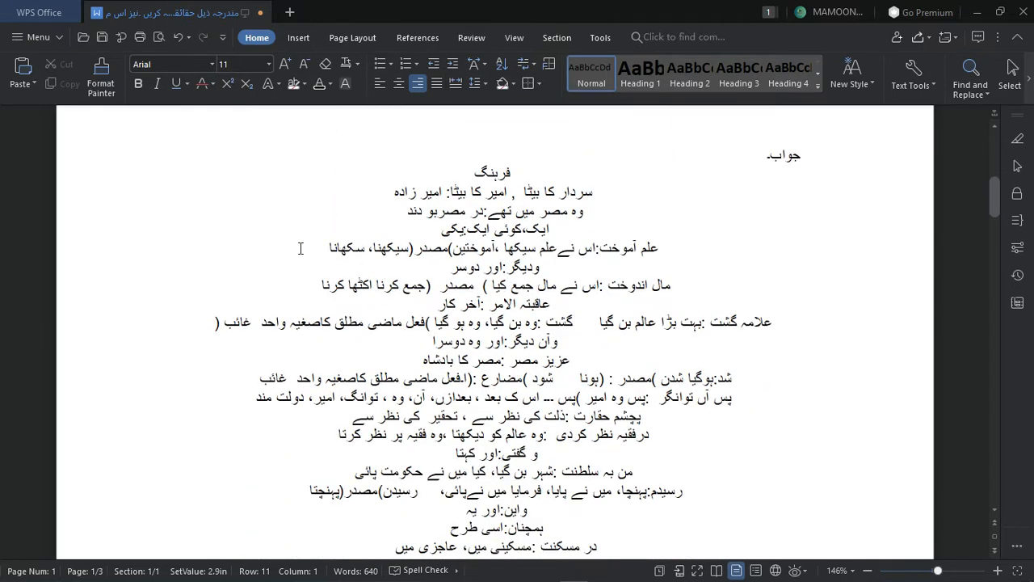
left_click_drag(68, 173, 84, 426)
scroll(76, 513, "down", 6)
scroll(79, 464, "down", 3)
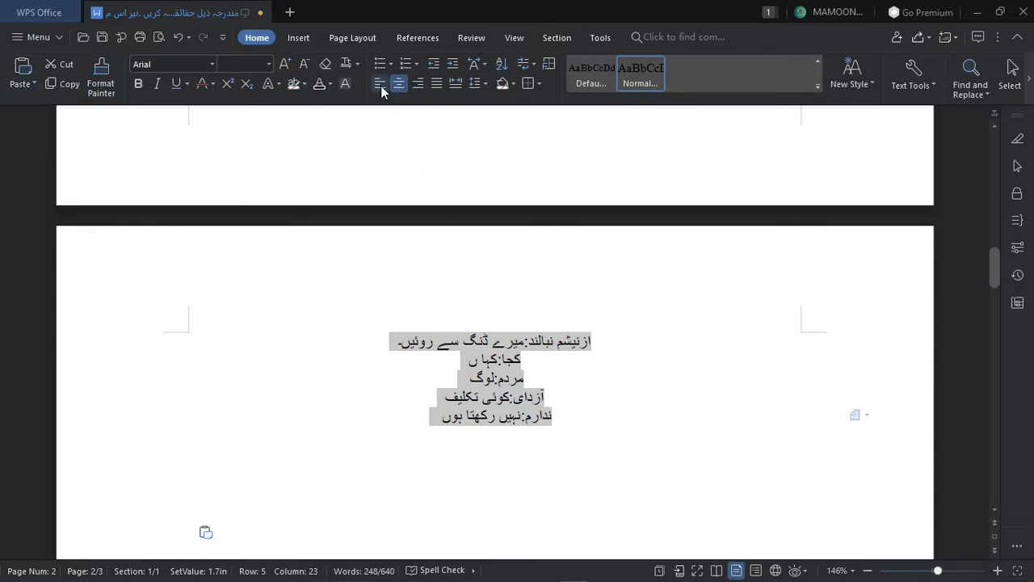
left_click(421, 84)
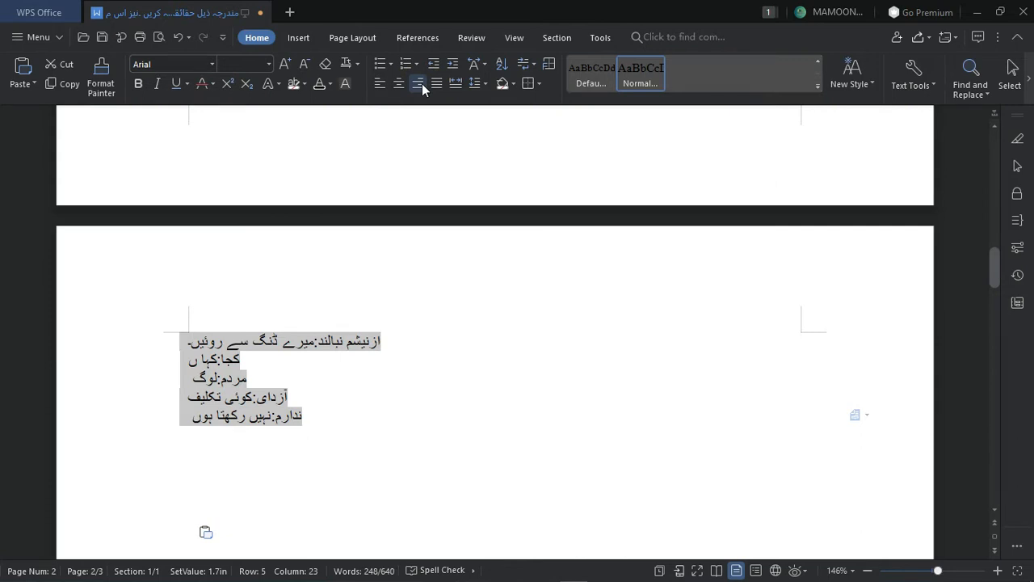
left_click(422, 83)
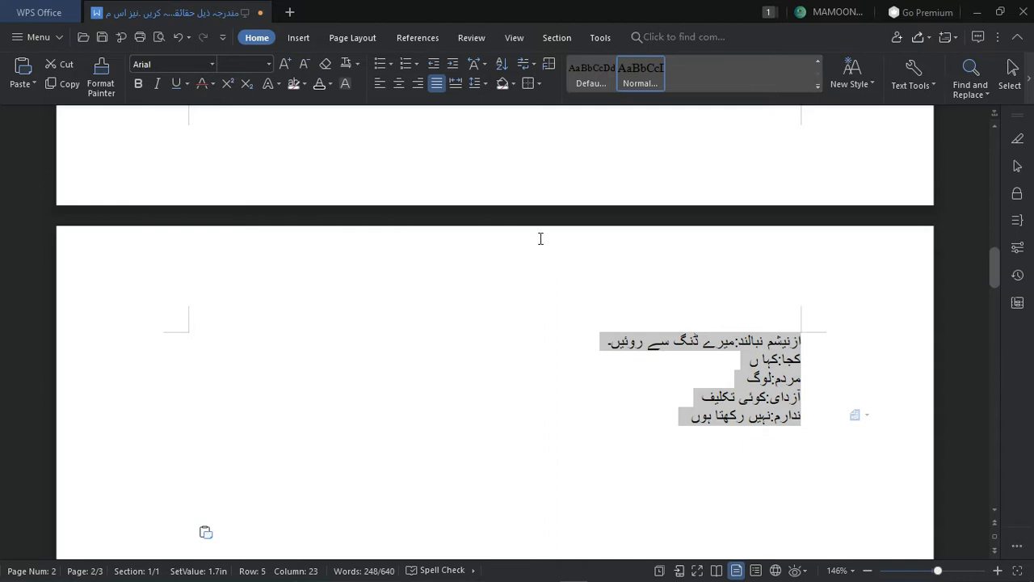
scroll(541, 240, "up", 2)
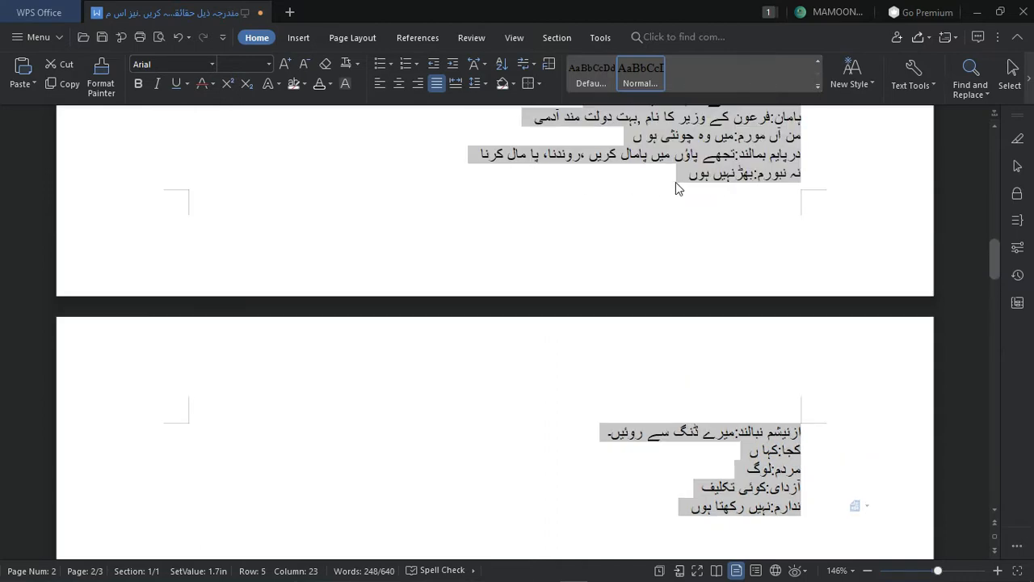
scroll(714, 190, "up", 10)
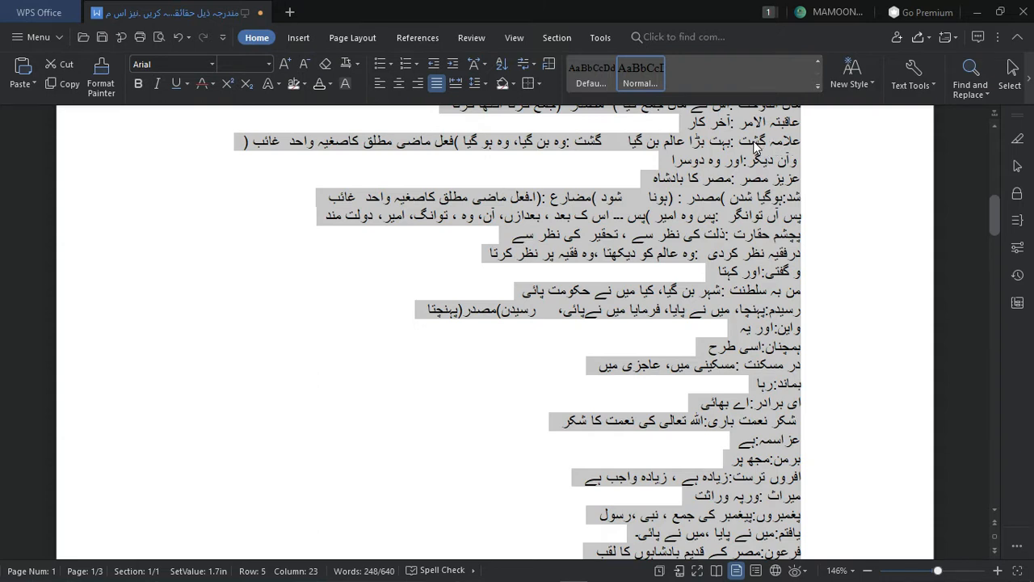
Select the text from the "جواب۔" heading through the glossary, try 2.0 line spacing, and set it to 1.0
left_click(809, 140)
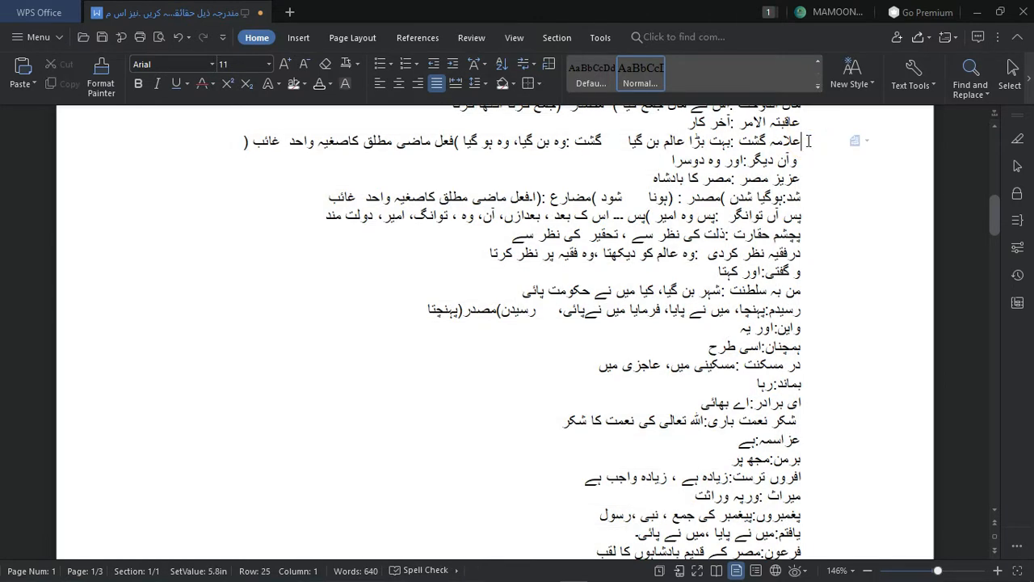
scroll(687, 203, "up", 5)
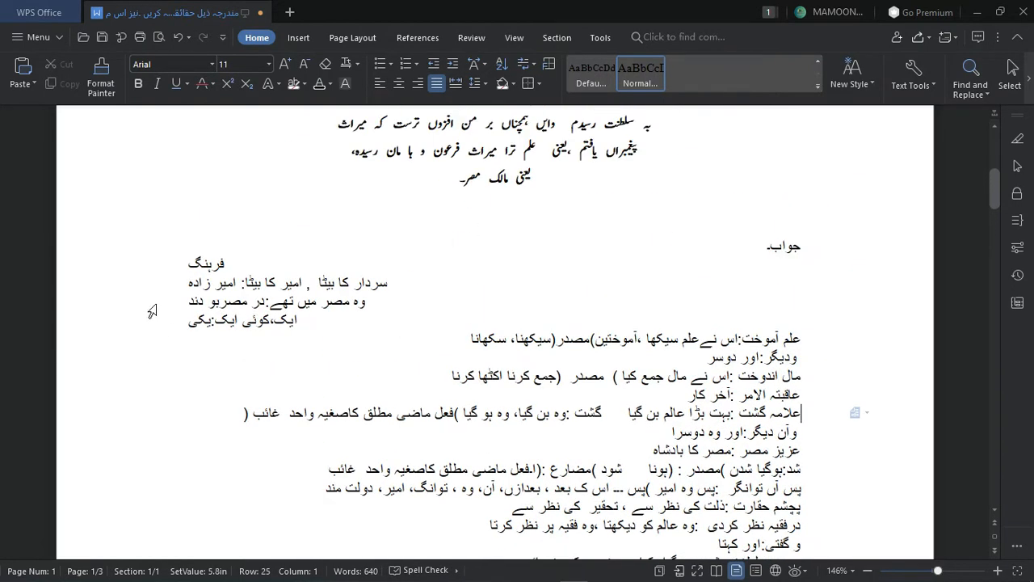
left_click_drag(149, 259, 166, 453)
scroll(315, 263, "up", 5)
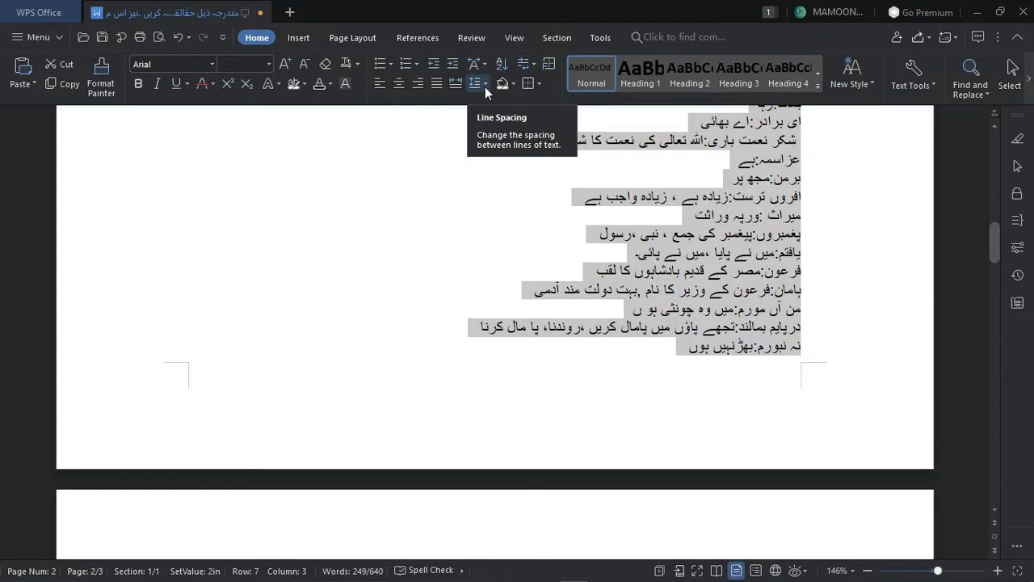
left_click(485, 84)
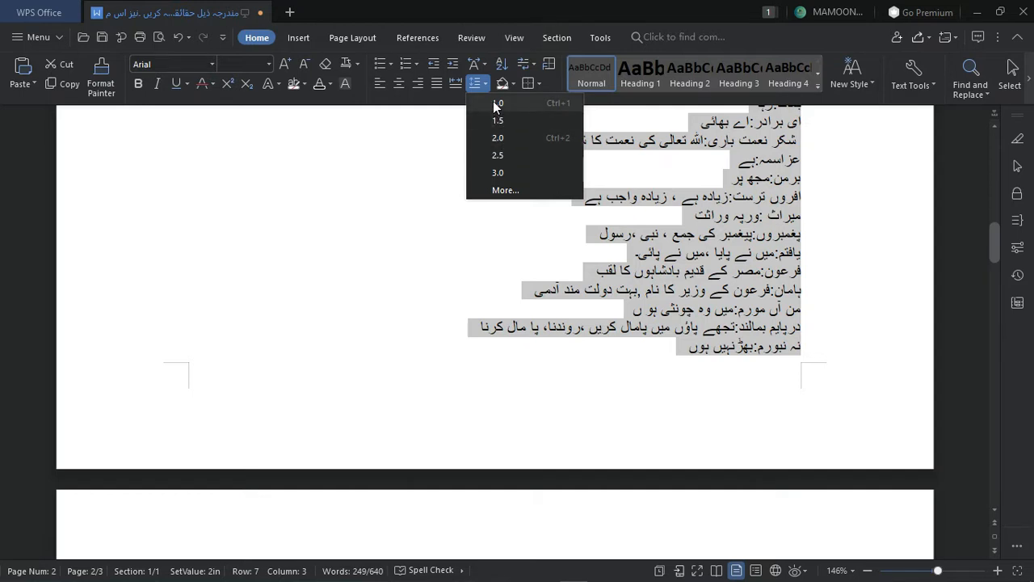
left_click(498, 139)
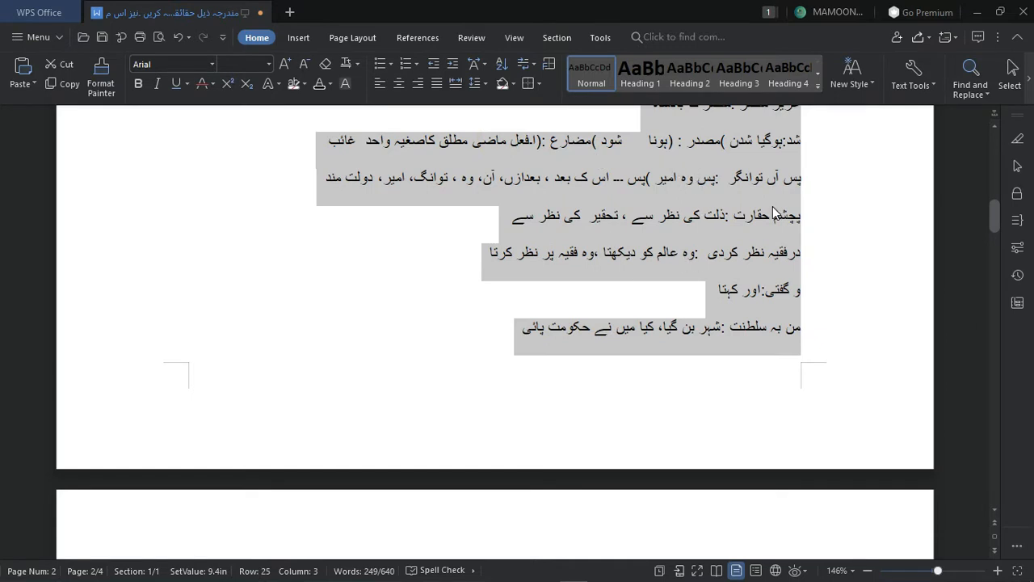
left_click(486, 83)
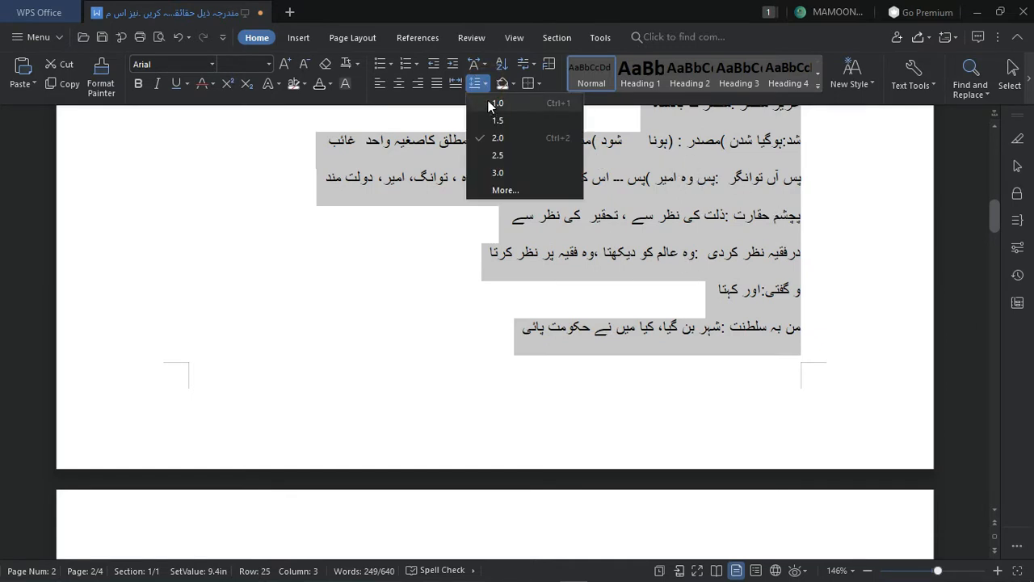
left_click(490, 102)
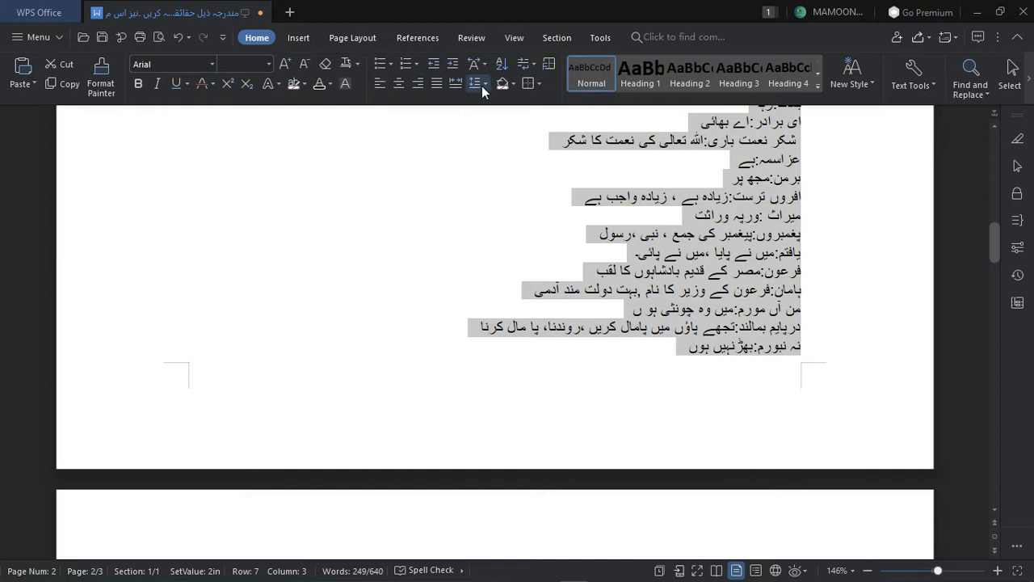
Set the selected glossary's paragraph alignment to Left and its direction to Right-to-left, keeping the outline level at Body text
left_click(482, 84)
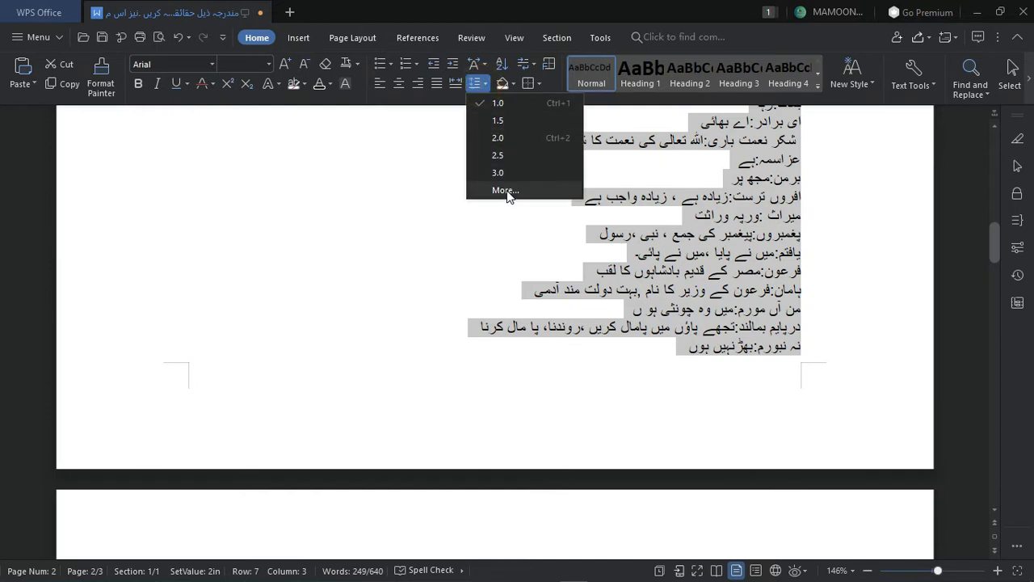
left_click(506, 192)
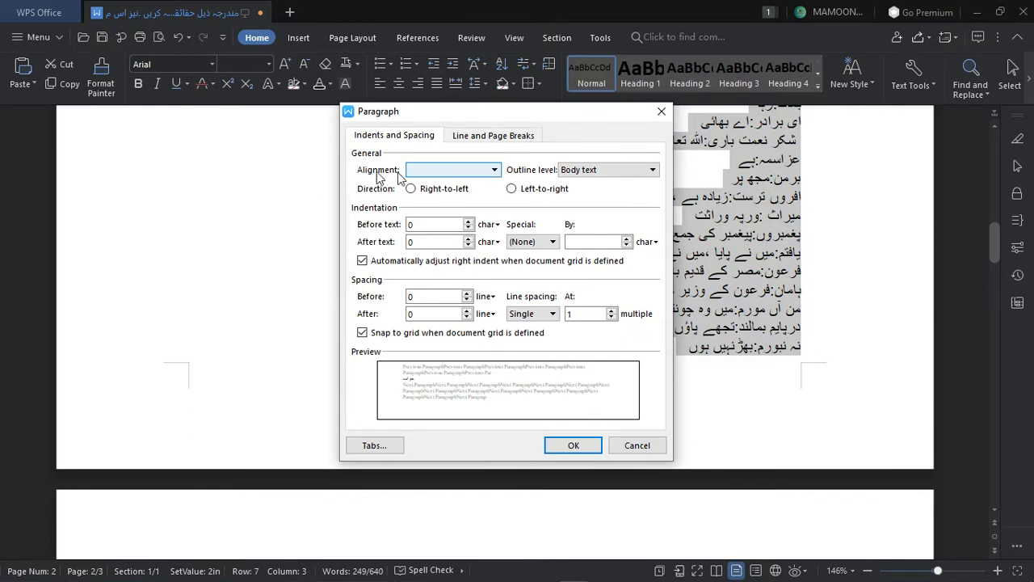
left_click(436, 170)
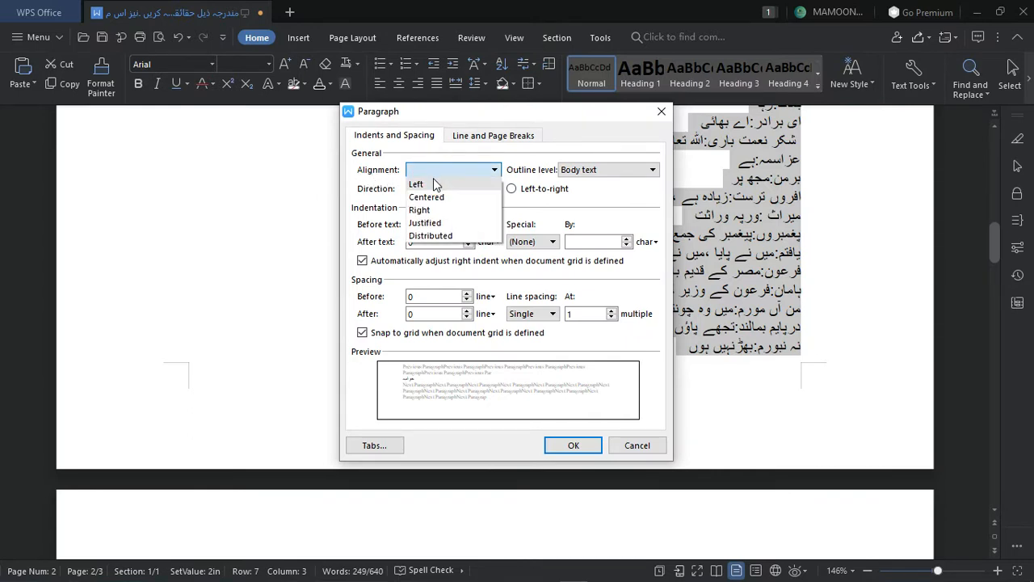
left_click(429, 185)
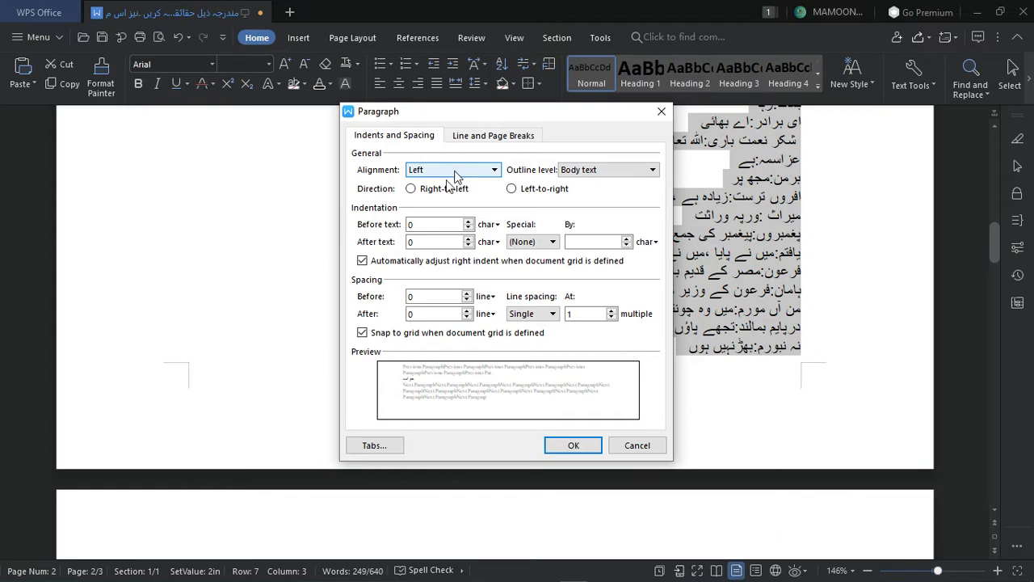
left_click(411, 190)
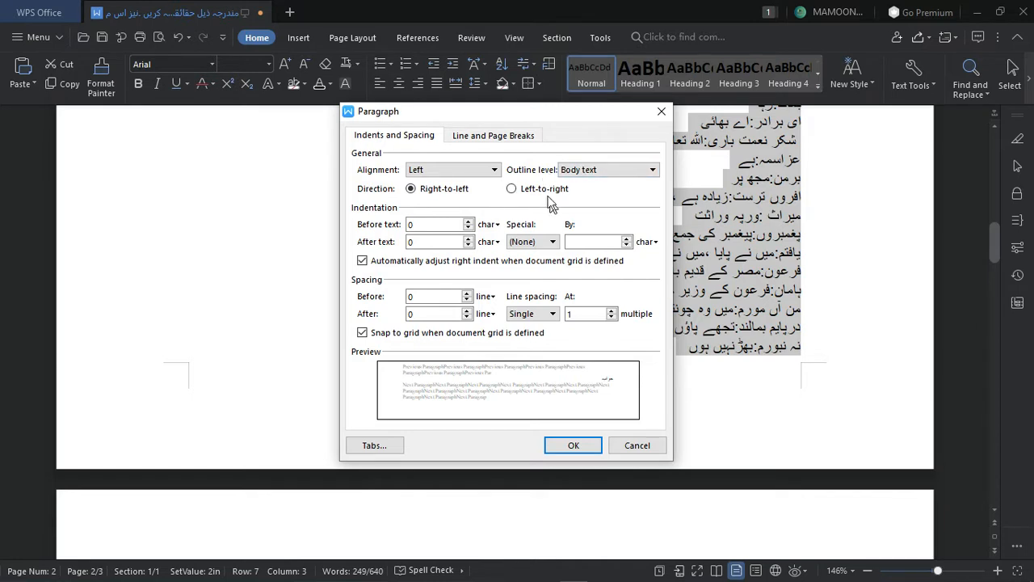
left_click(590, 173)
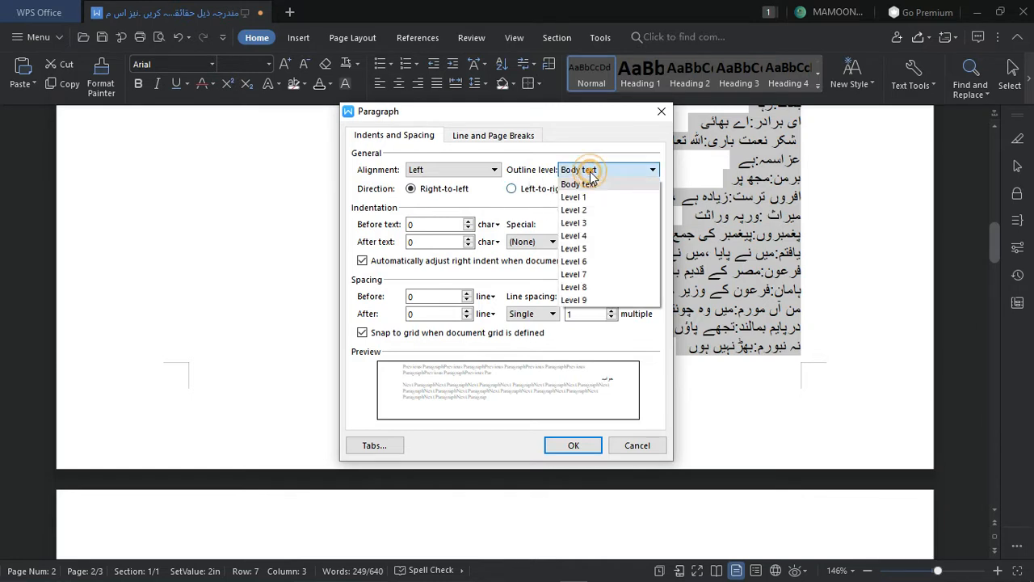
left_click(596, 169)
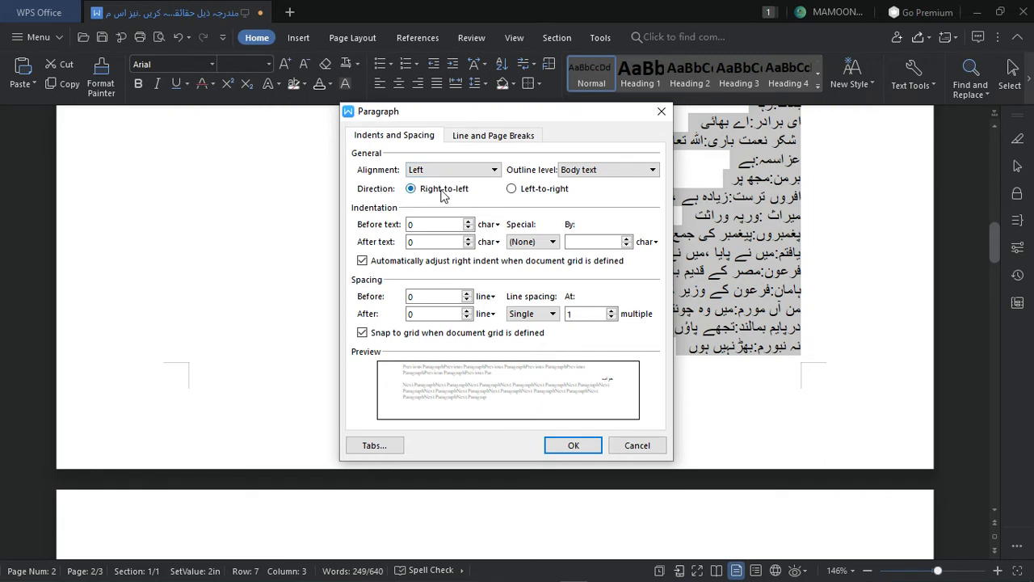
left_click(573, 447)
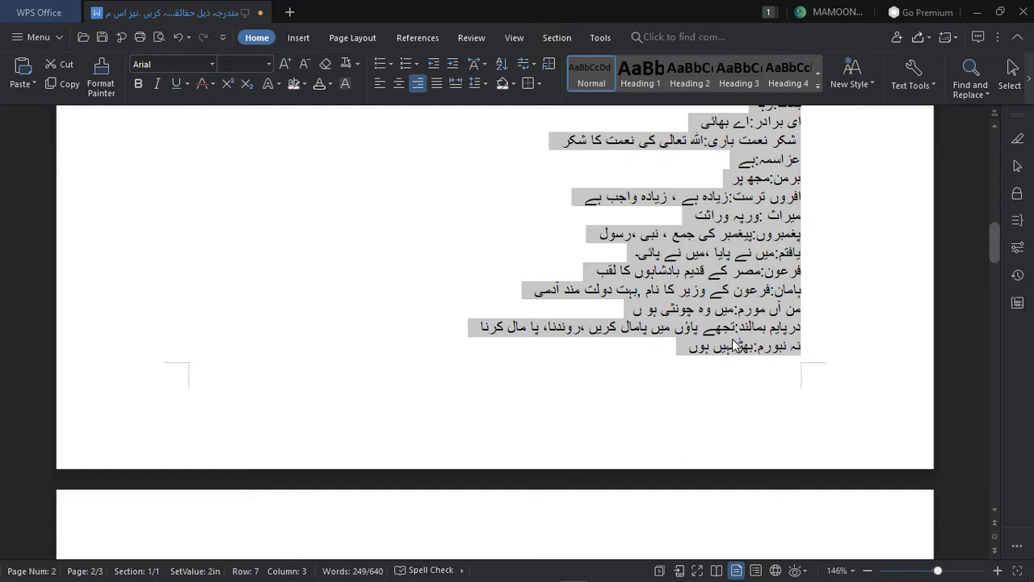
Change the font of the selected answer heading and glossary to Jameel Noori Nastaleeq and deselect the text
scroll(730, 349, "up", 8)
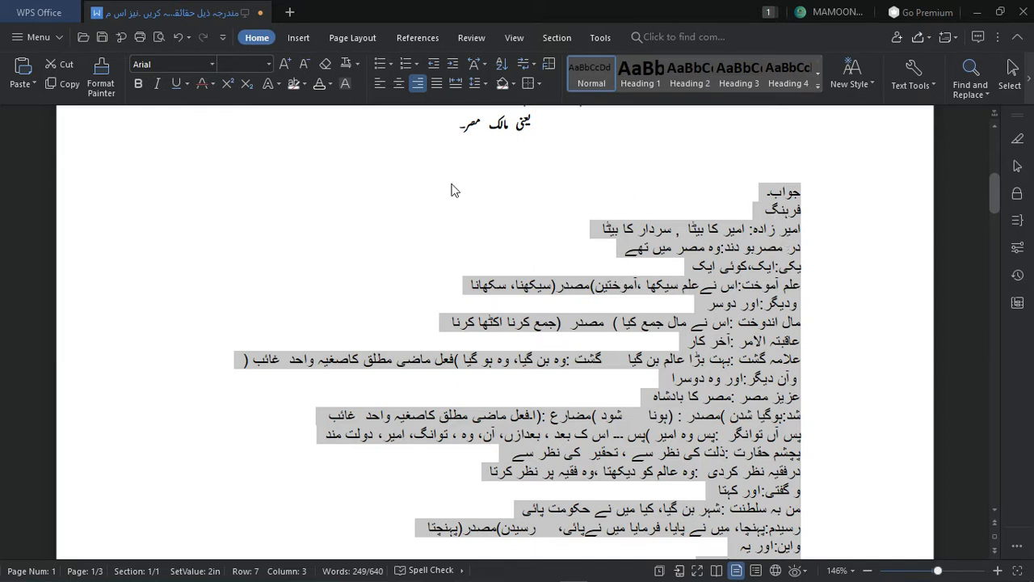
left_click(211, 65)
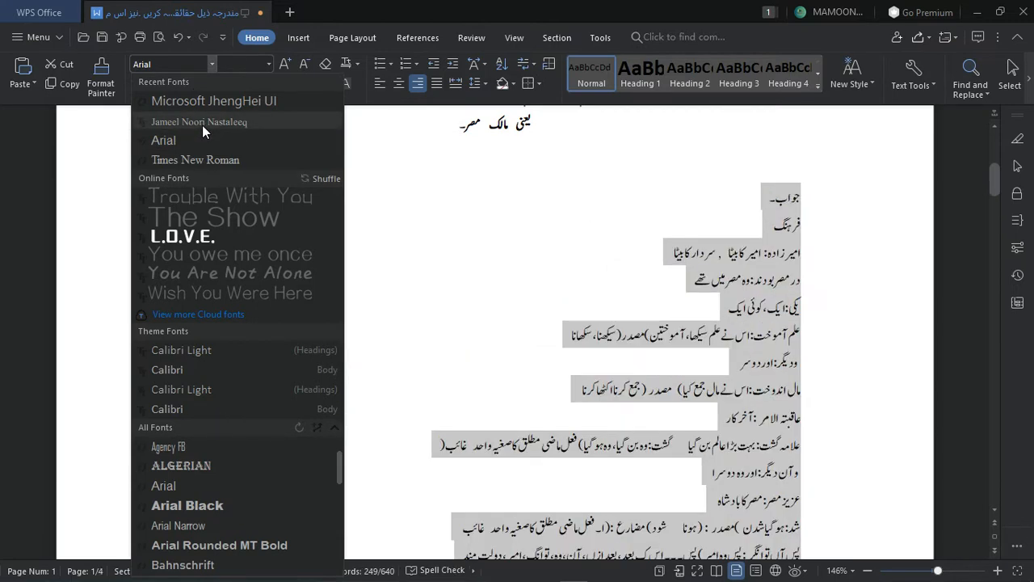
left_click(254, 122)
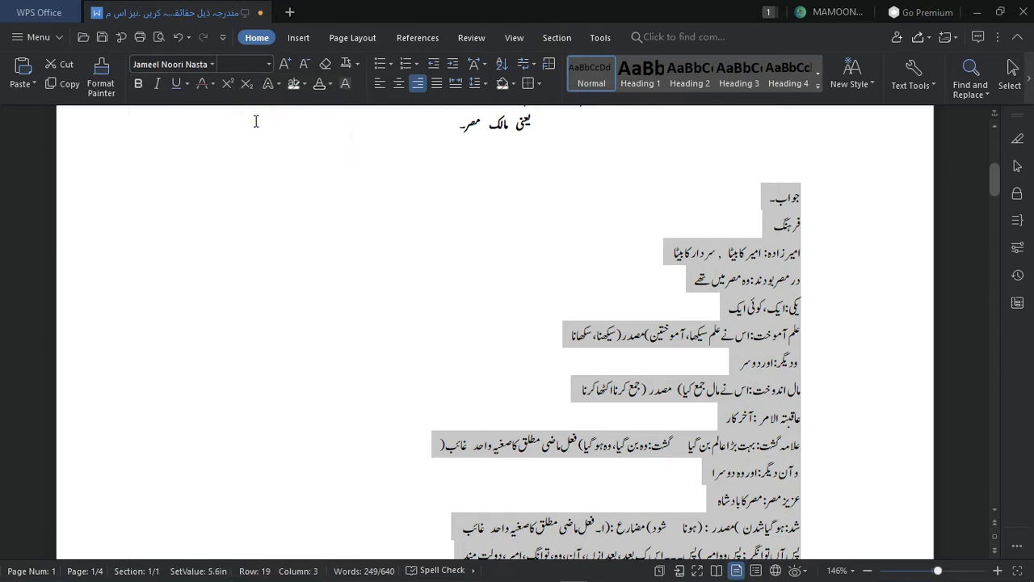
left_click(832, 247)
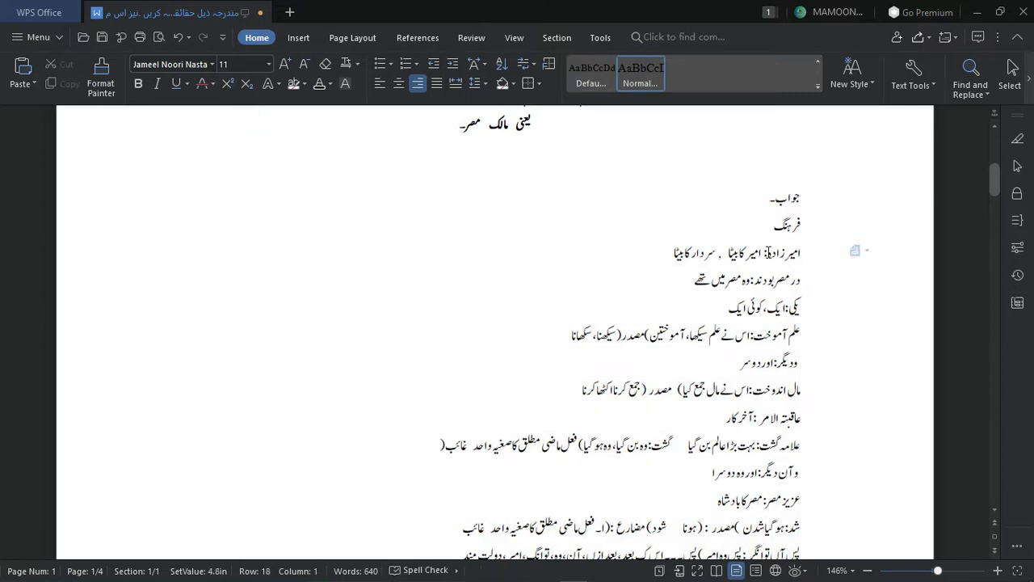
Add extra space between the term and its meaning in the "امیر زادہ" and "در مصربو دند" entries
left_click(763, 254)
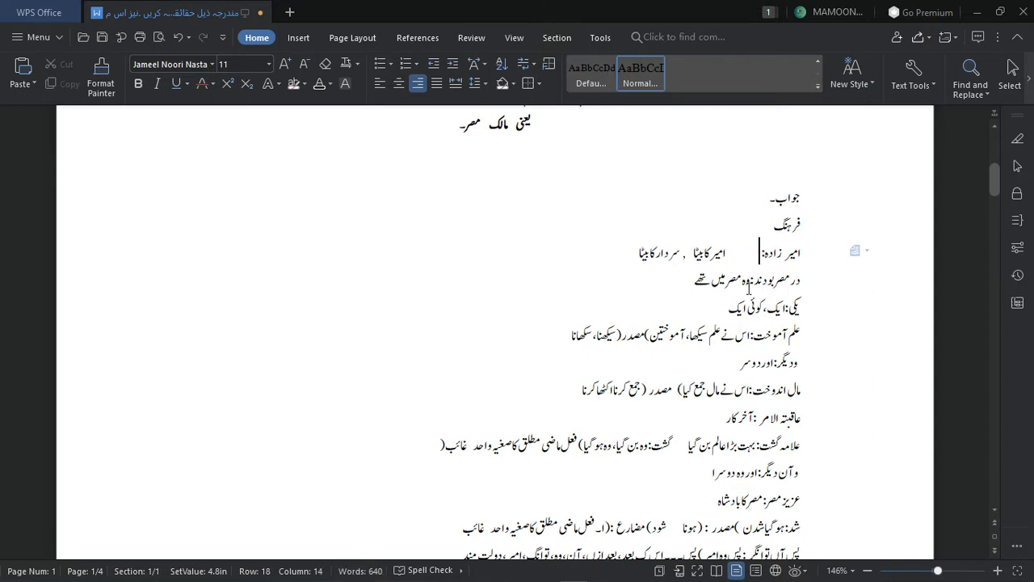
left_click(750, 281)
type(":")
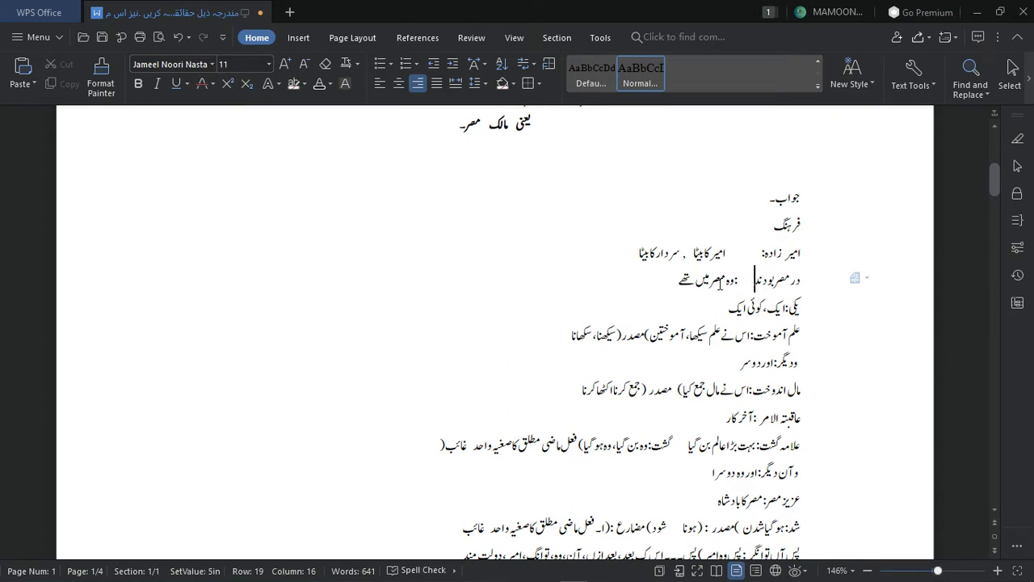
key("BackSpace")
key("BackSpace")
key("BackSpace")
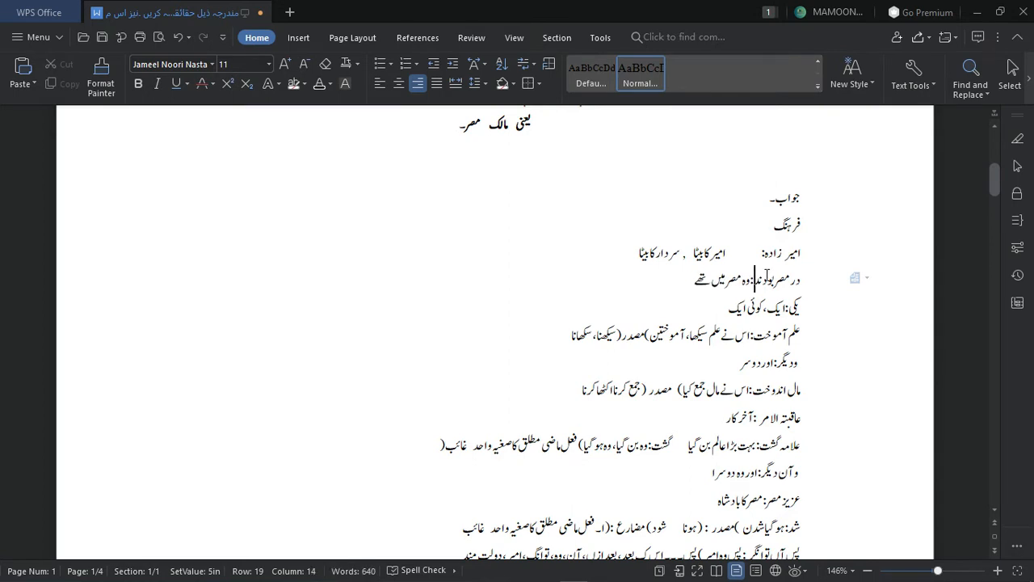
type(":")
left_click(748, 280)
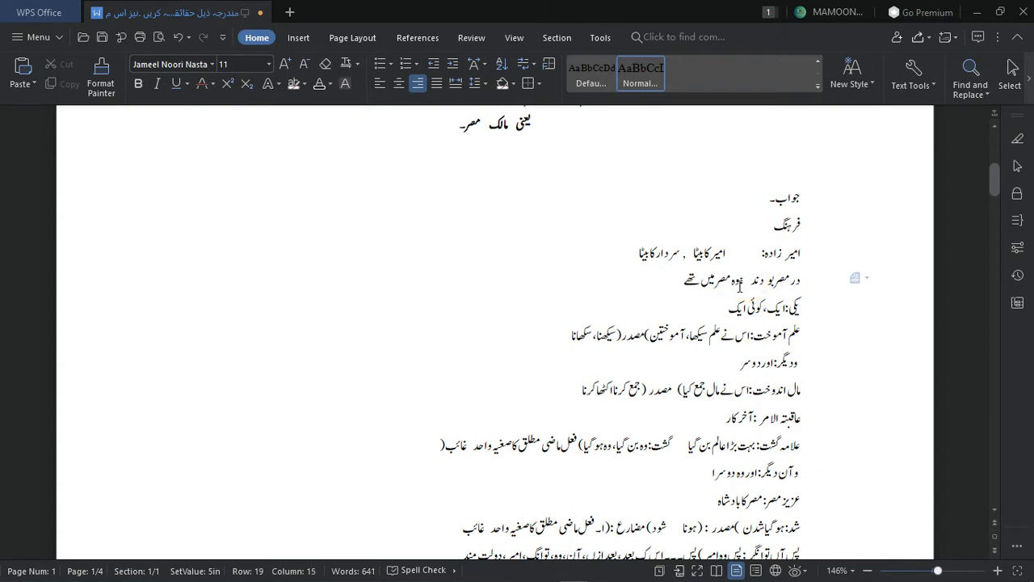
left_click(741, 279)
left_click(741, 279)
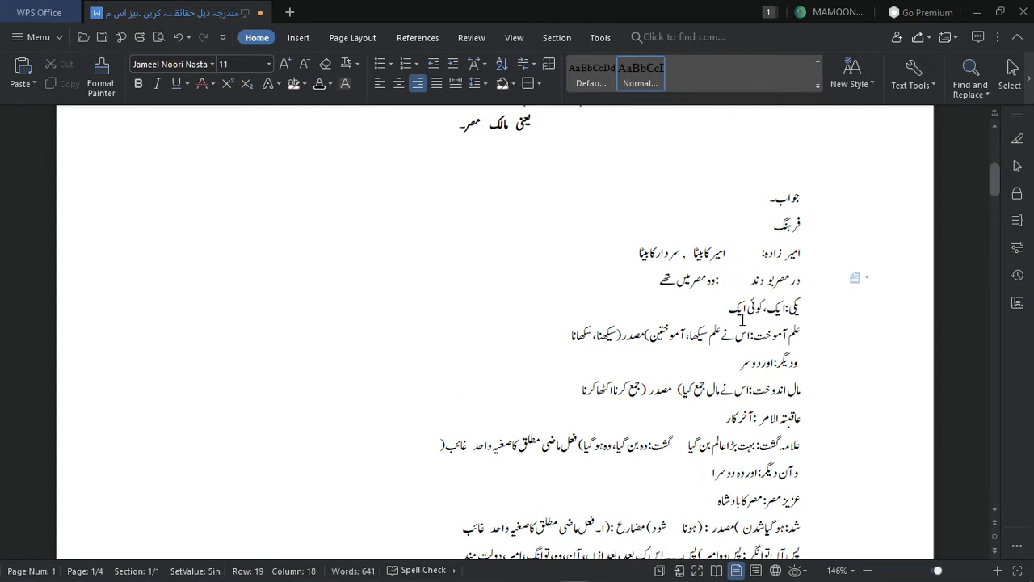
Add extra space between term and meaning in the "یکی", "علم آموخت" and "ودیگر" entries
left_click(788, 308)
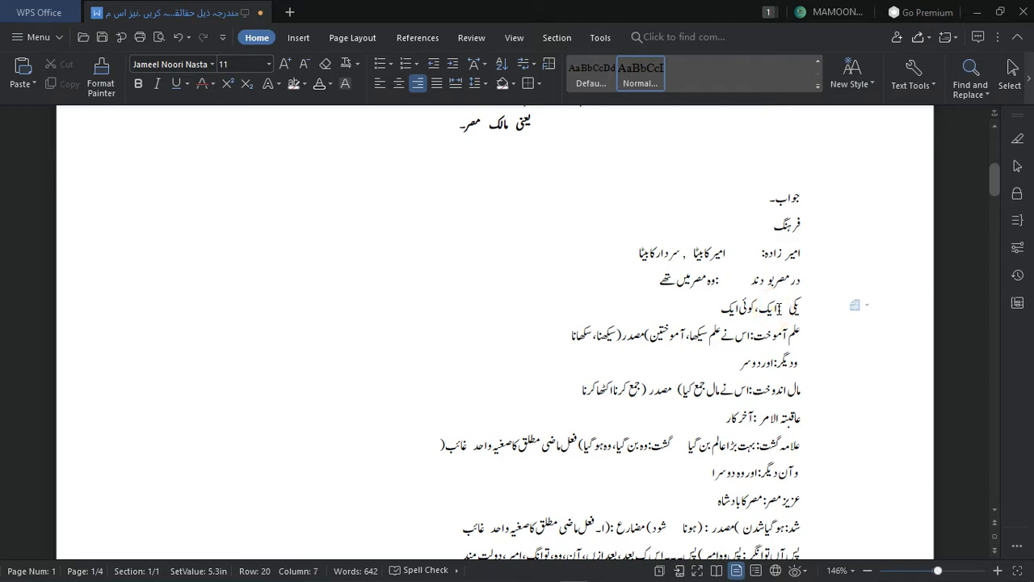
key("BackSpace")
left_click(779, 307)
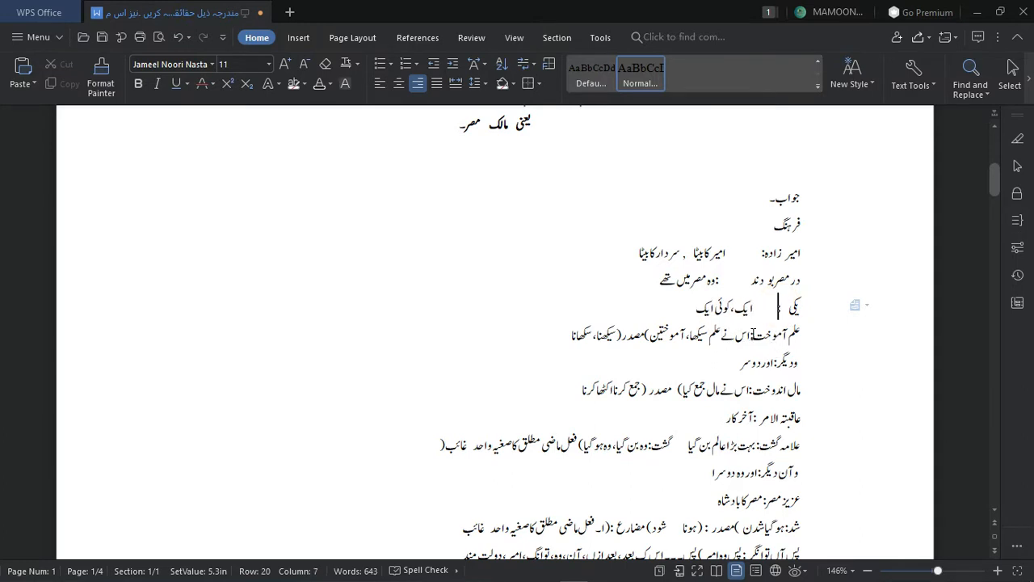
left_click(749, 334)
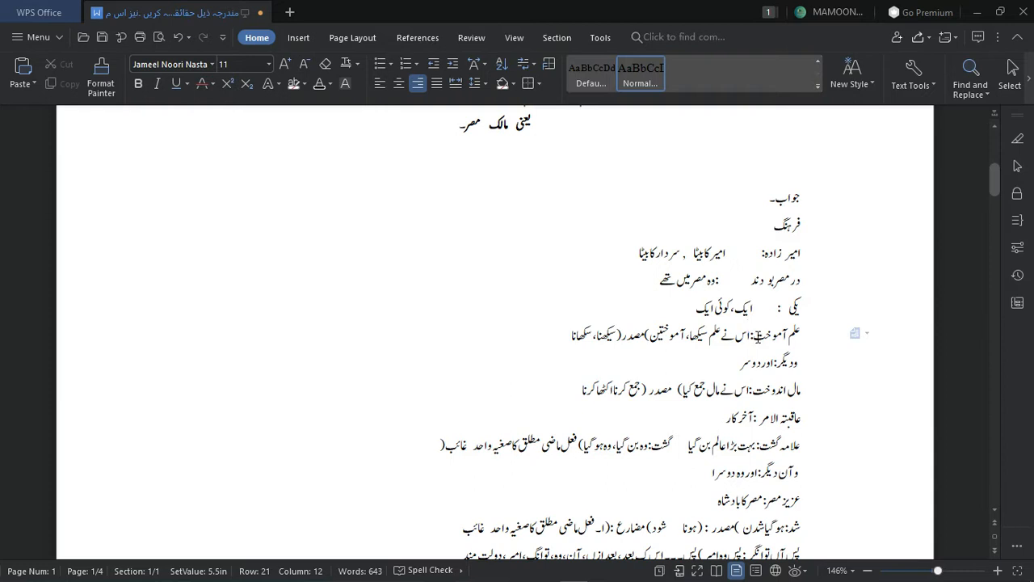
key("BackSpace")
left_click(753, 338)
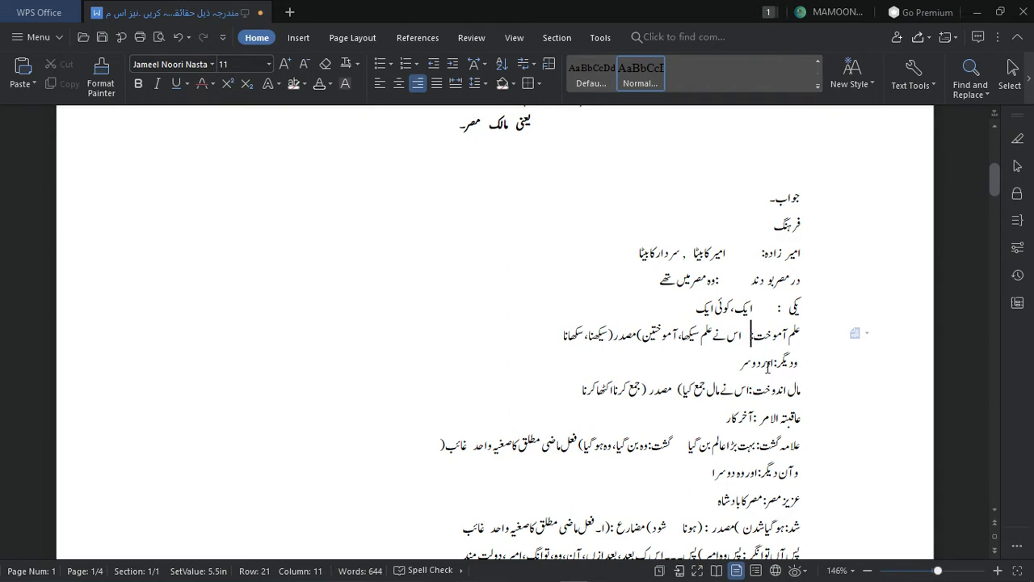
left_click(770, 363)
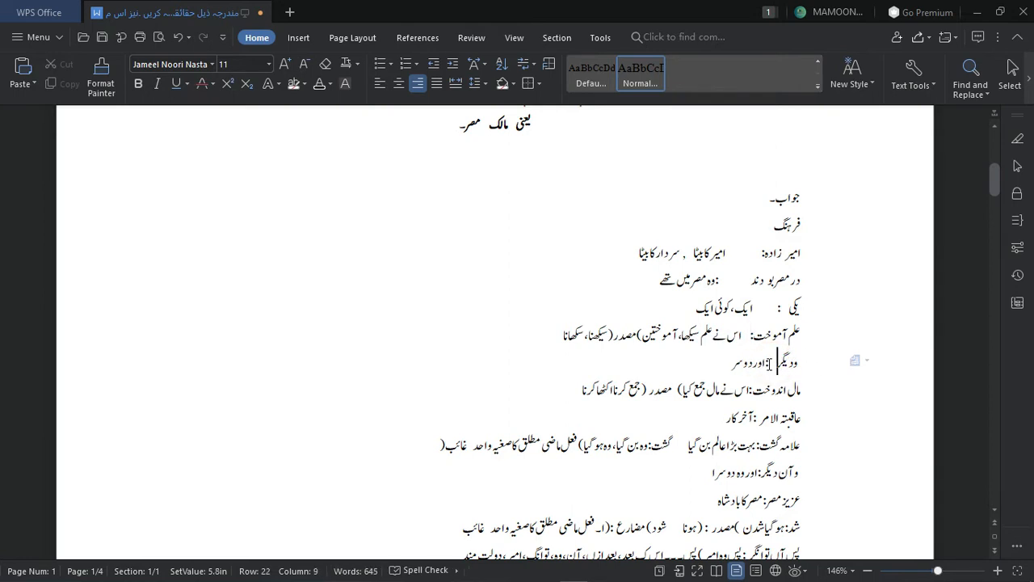
left_click(764, 364)
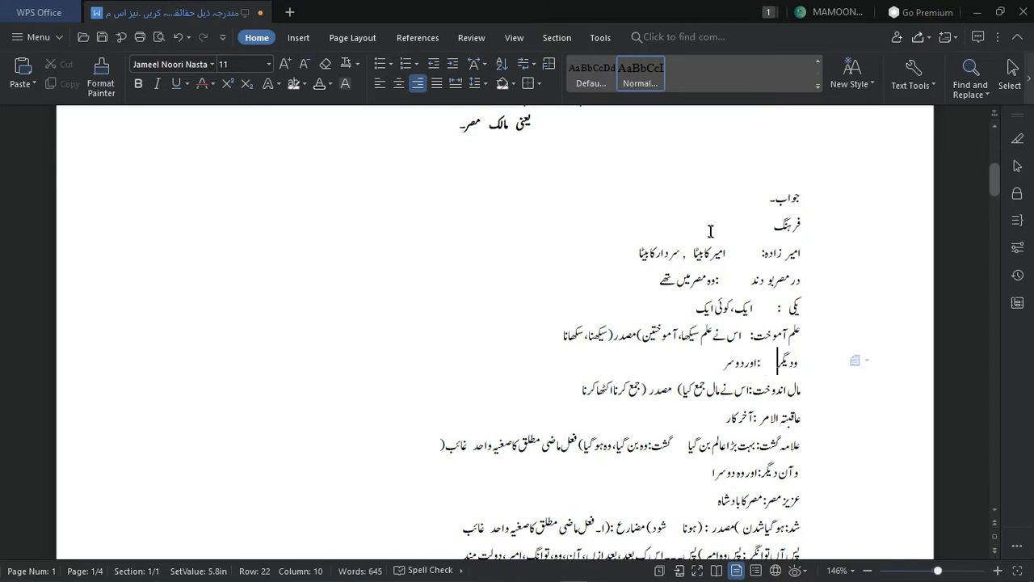
Make the "فرہنگ" heading bold and give it a double underline
double_click(761, 225)
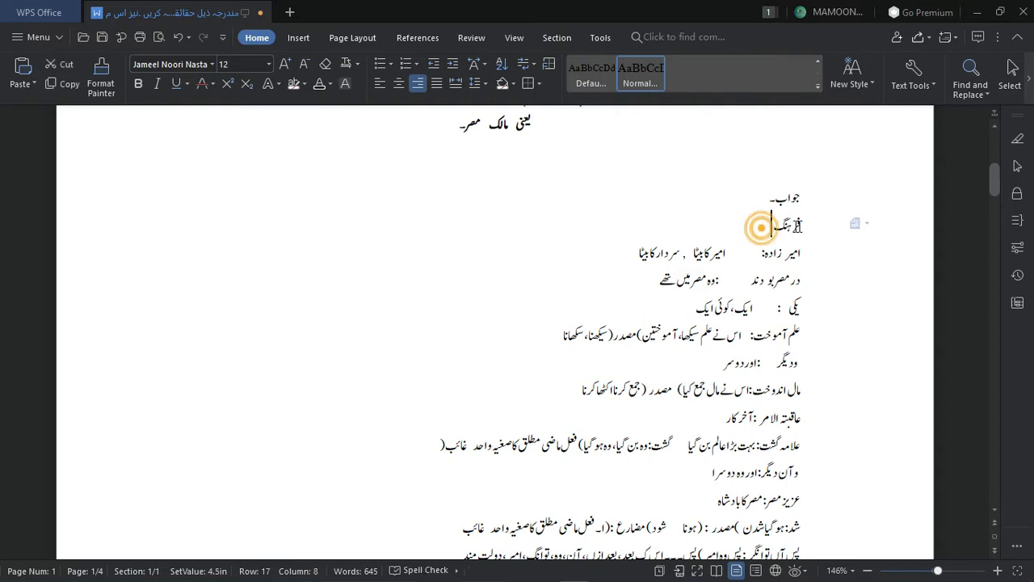
left_click(137, 83)
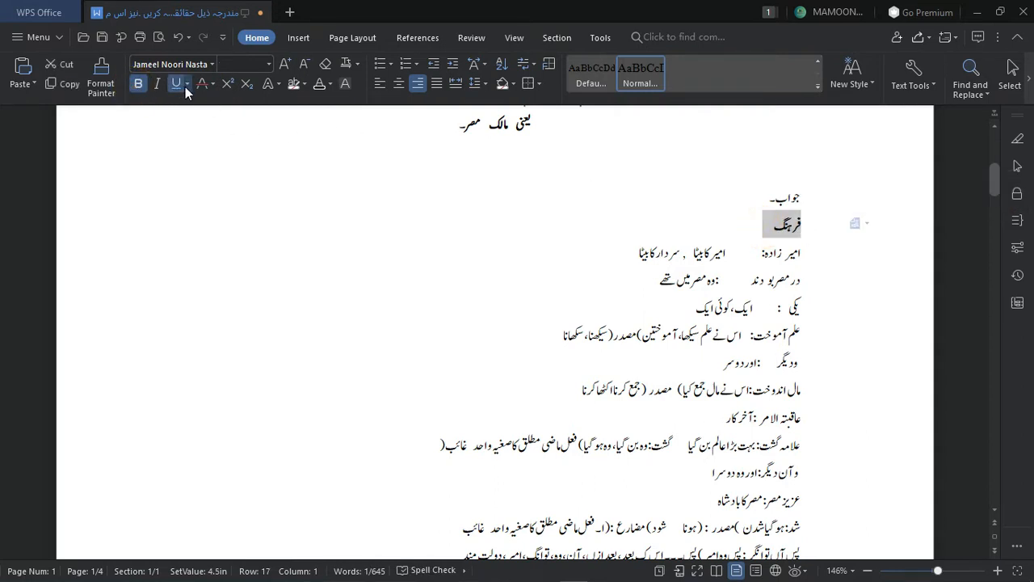
left_click(186, 84)
left_click(187, 104)
left_click(186, 86)
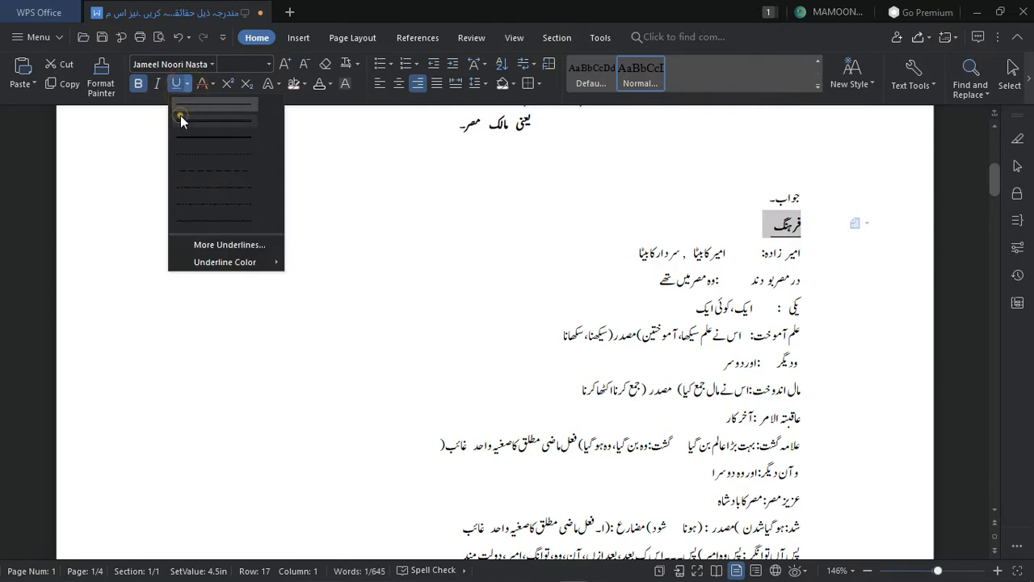
left_click(180, 119)
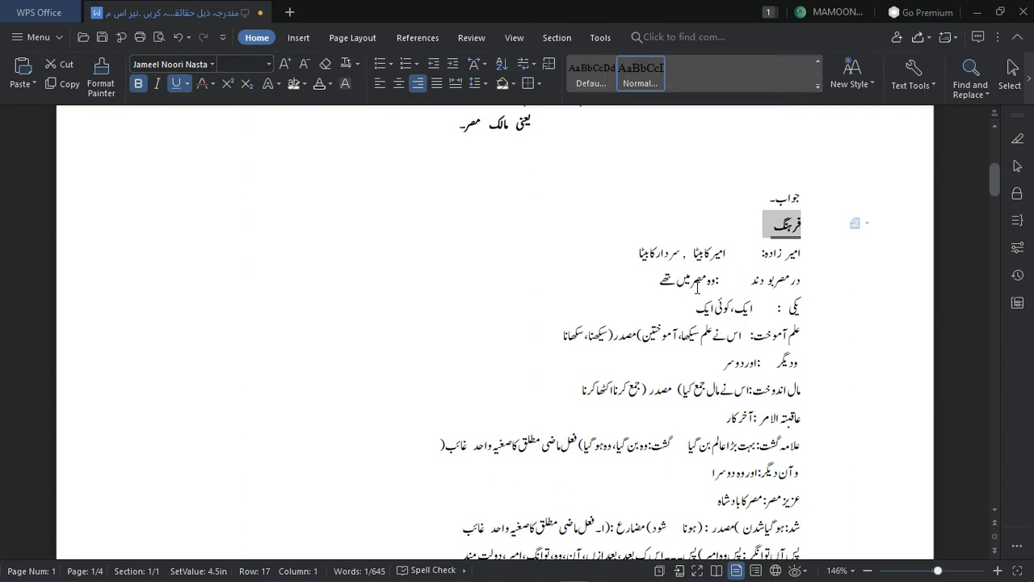
left_click(324, 84)
left_click(329, 84)
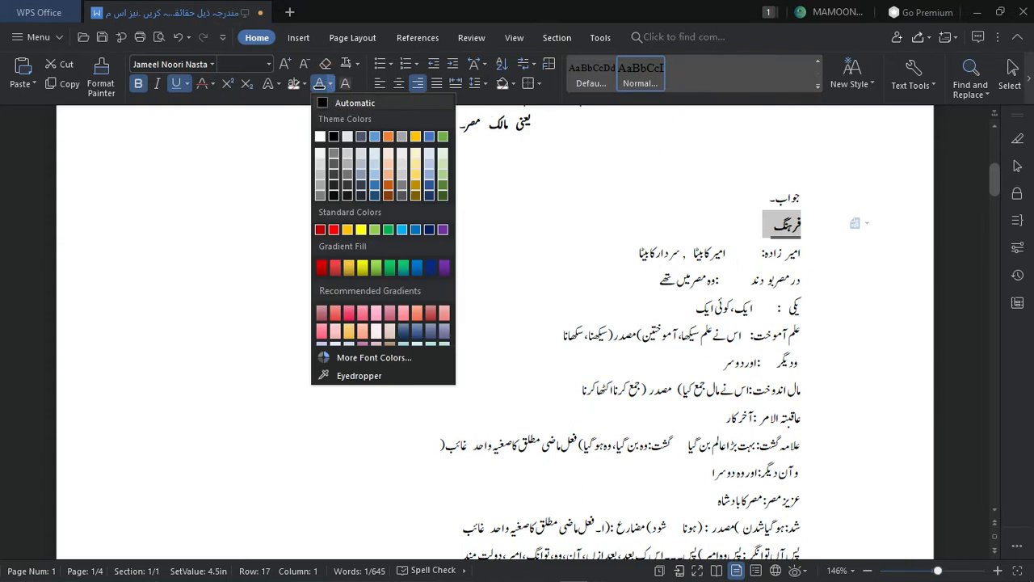
scroll(819, 310, "down", 1)
left_click(221, 349)
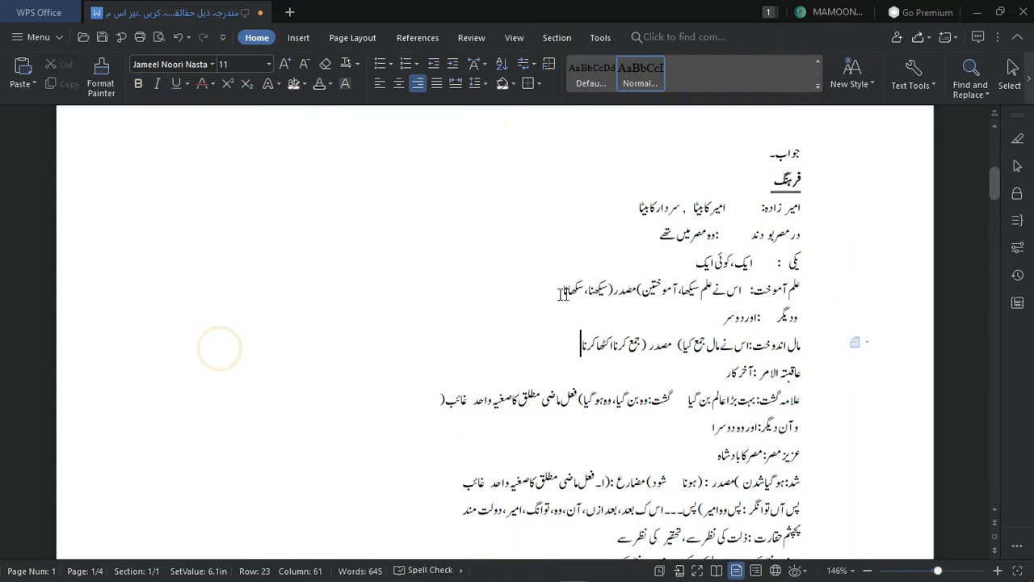
Review the rest of the glossary and place the cursor on the blank line below its last entry, "ندارم"
scroll(556, 291, "down", 8)
scroll(726, 134, "down", 15)
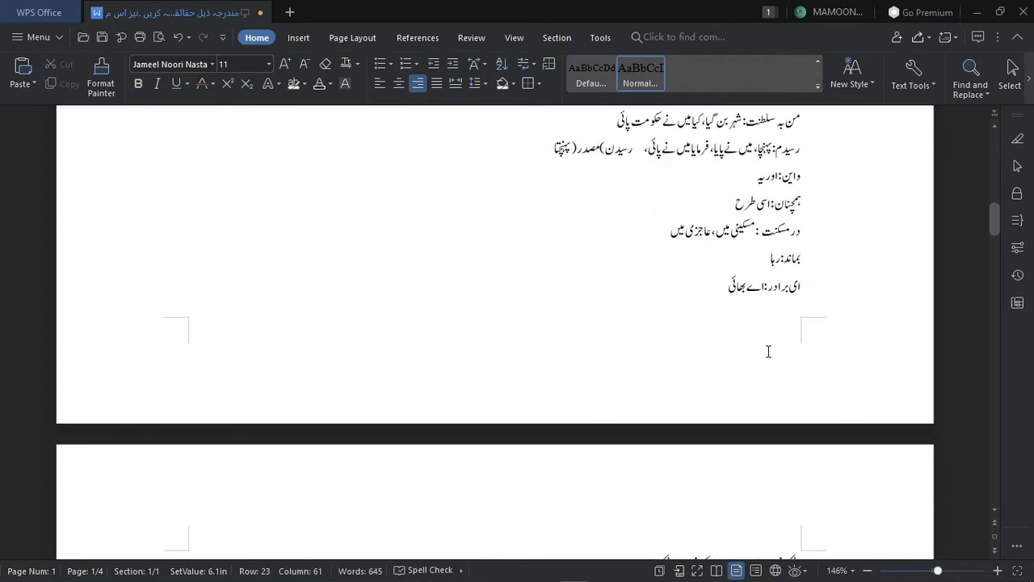
scroll(797, 386, "down", 1)
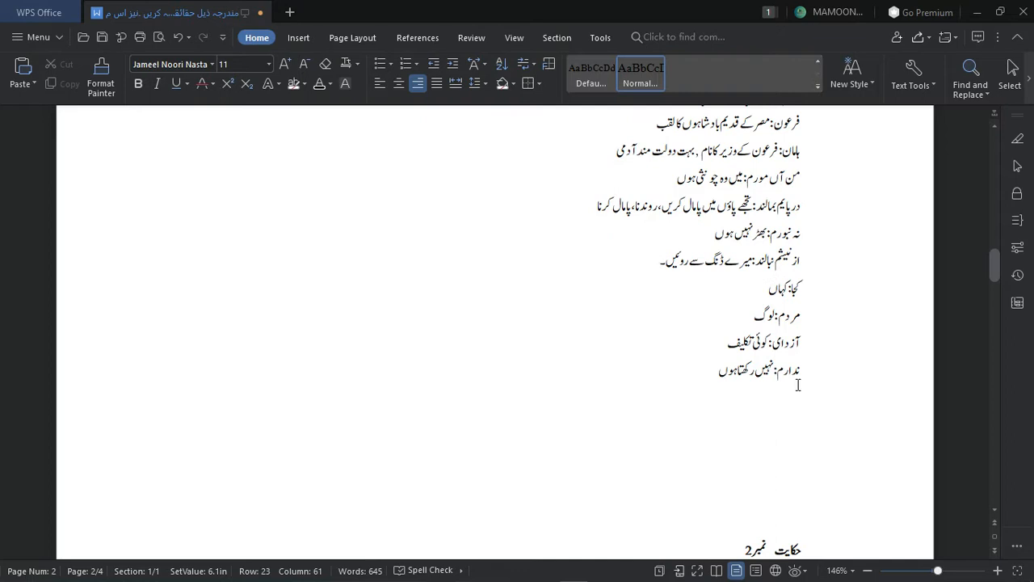
double_click(790, 414)
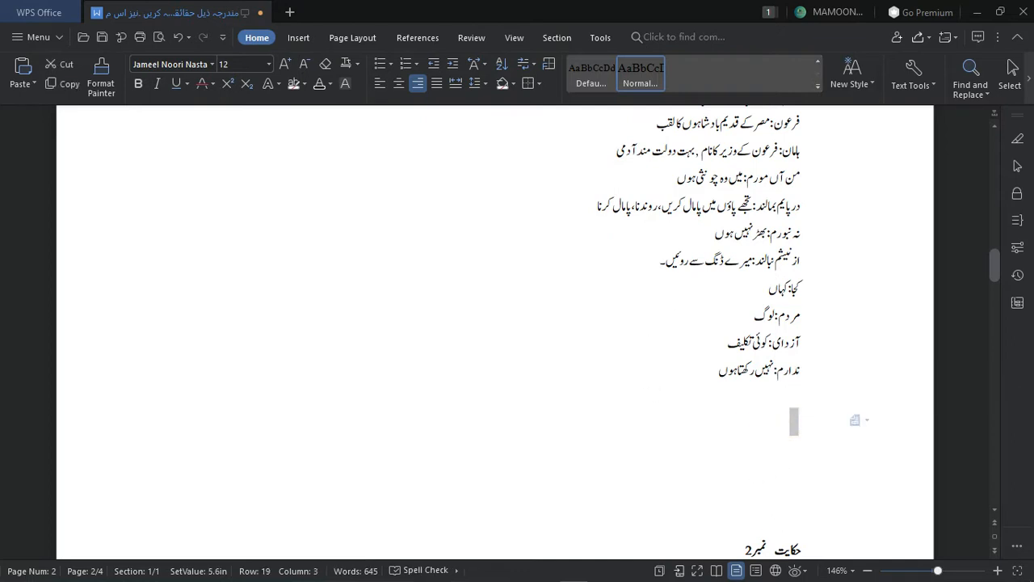
left_click(762, 412)
Switch to the Google Docs document in Chrome, deselect its text and show its window beside the 9004.pdf file
left_click(980, 12)
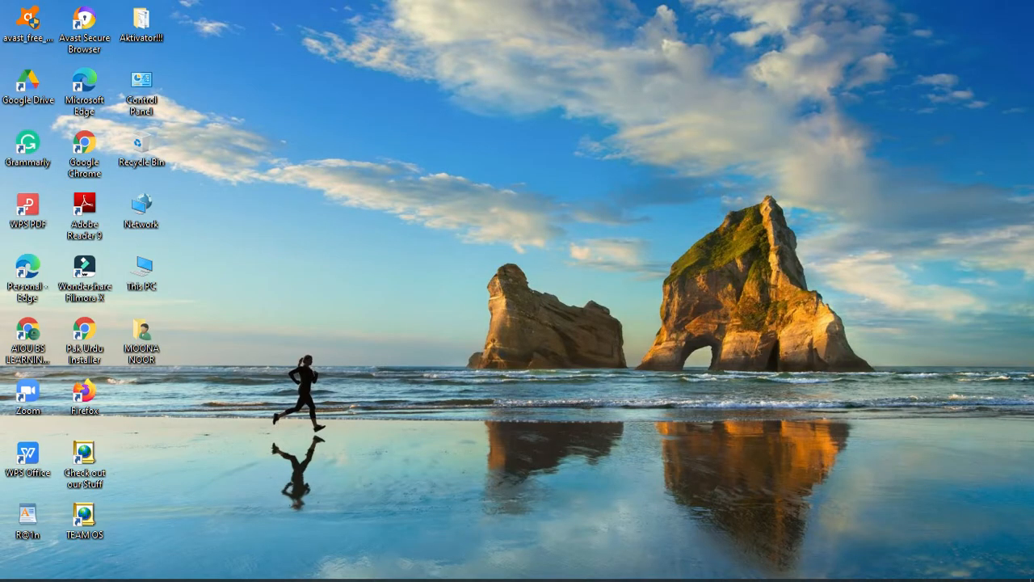
left_click(545, 574)
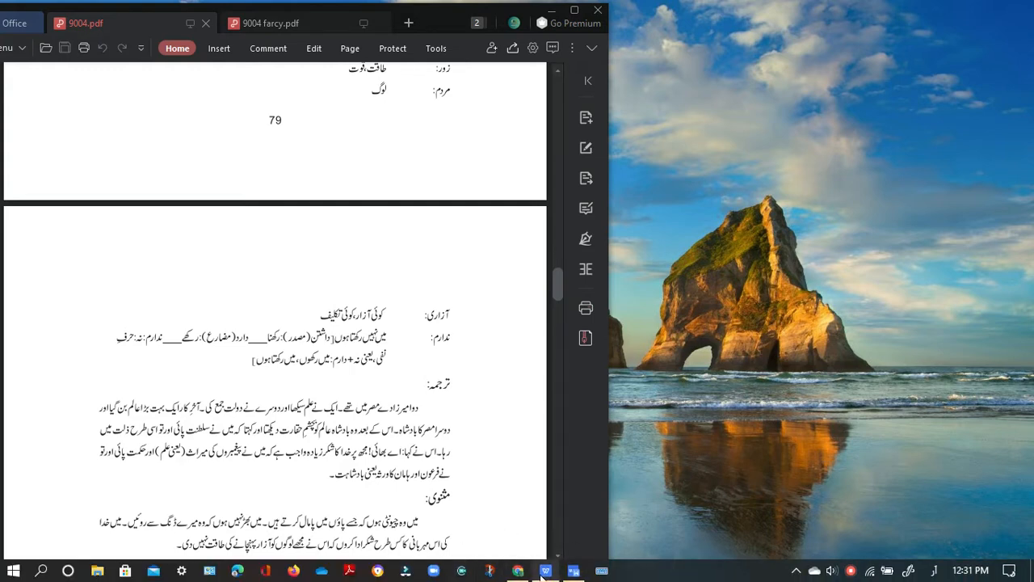
left_click(518, 571)
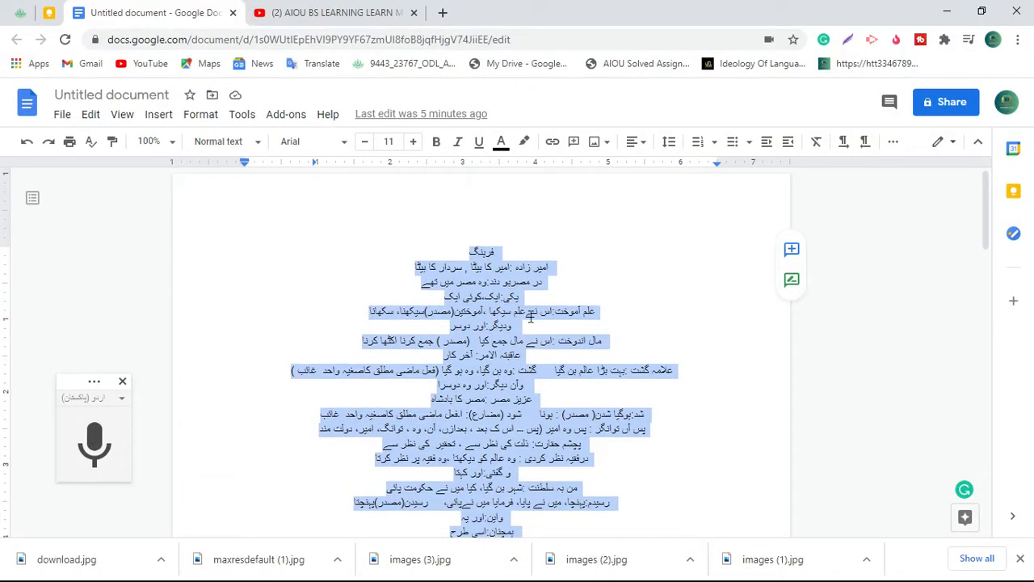
scroll(485, 356, "down", 10)
left_click(589, 280)
scroll(406, 422, "up", 5)
scroll(457, 402, "down", 5)
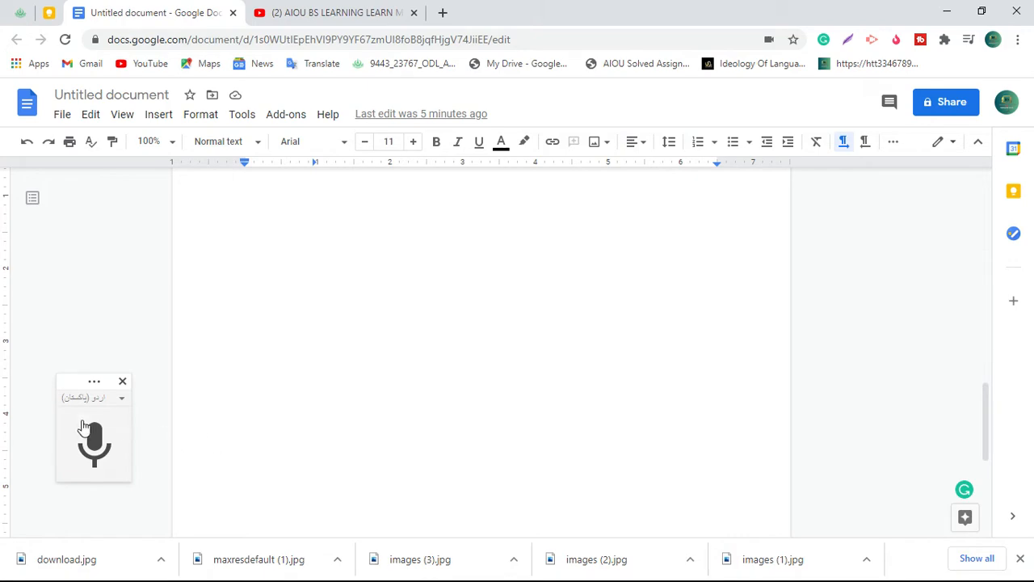
left_click(981, 13)
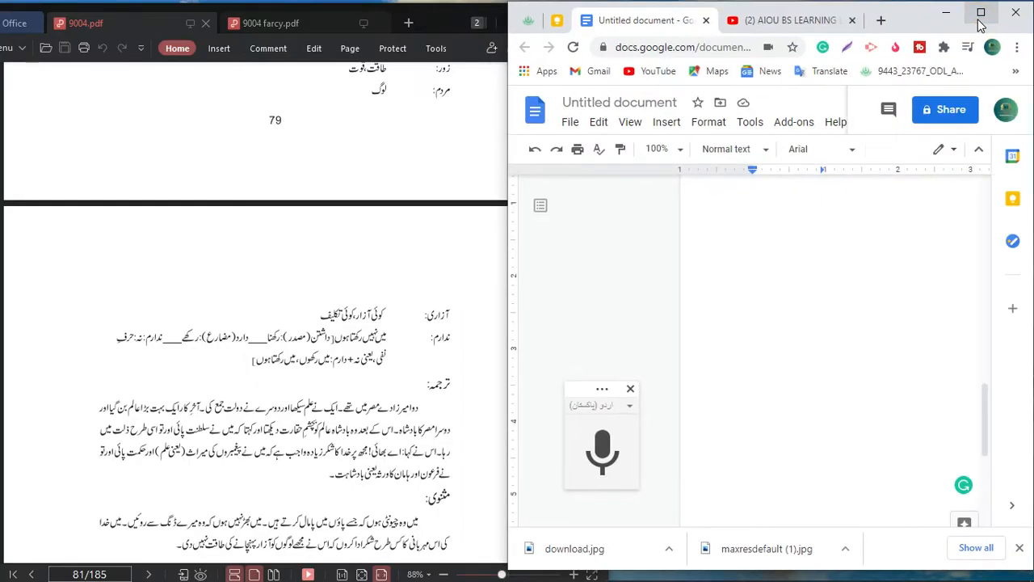
Dictate the PDF's "ترجمہ" passage onto the blank page with Urdu voice typing and move the voice typing box off the text
left_click(760, 424)
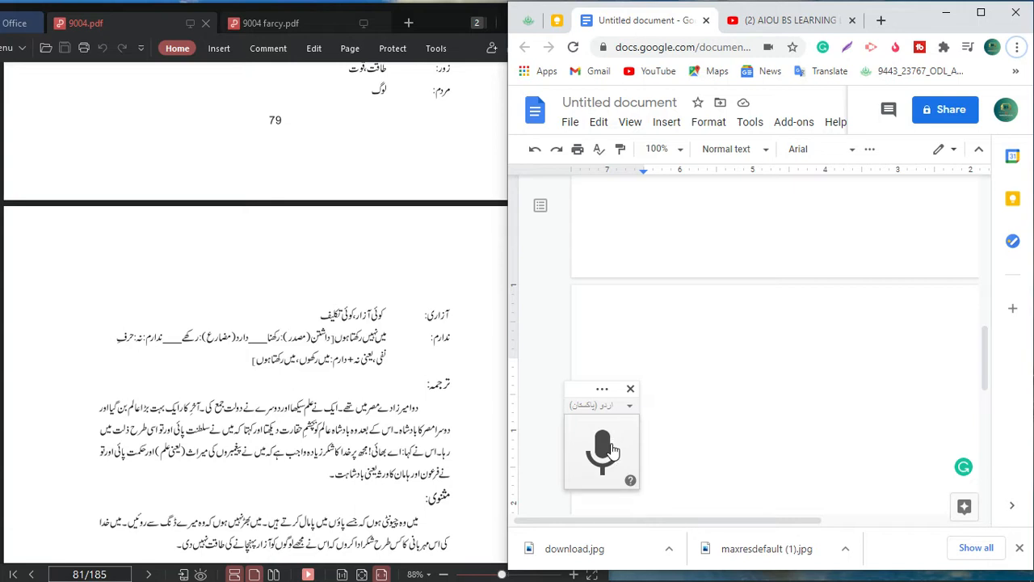
left_click(602, 448)
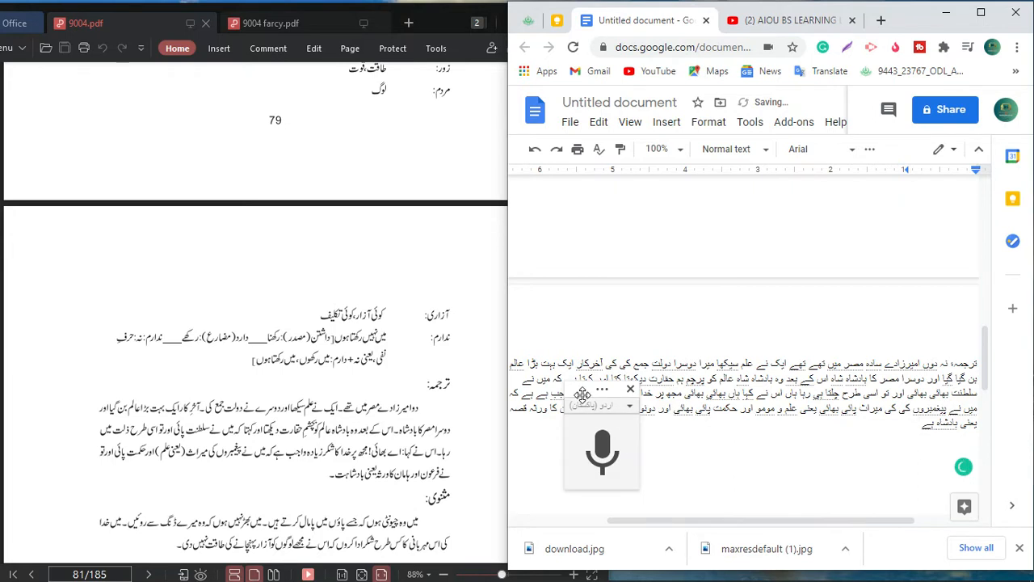
left_click_drag(583, 392, 591, 429)
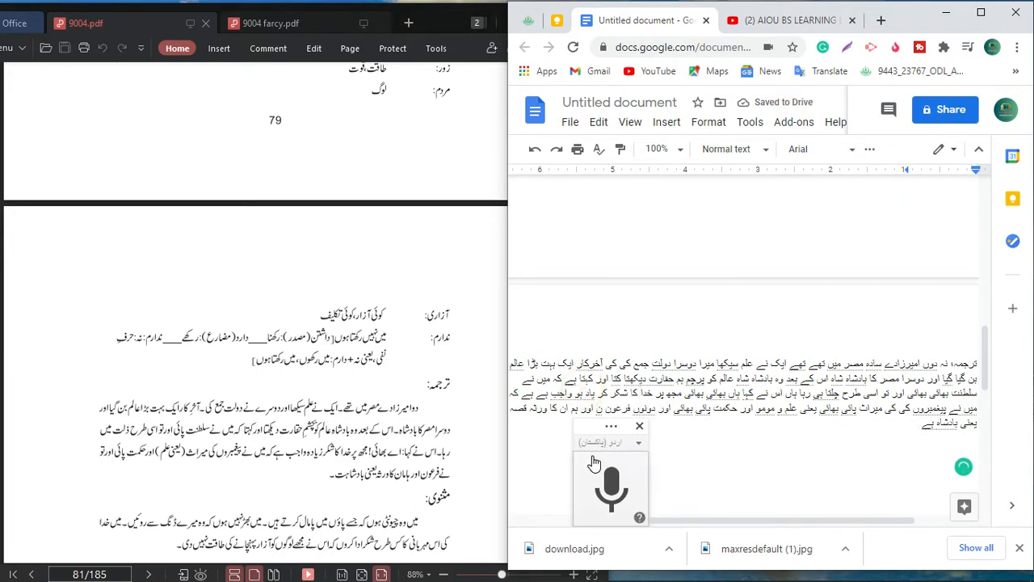
scroll(674, 283, "down", 2)
scroll(715, 222, "down", 2)
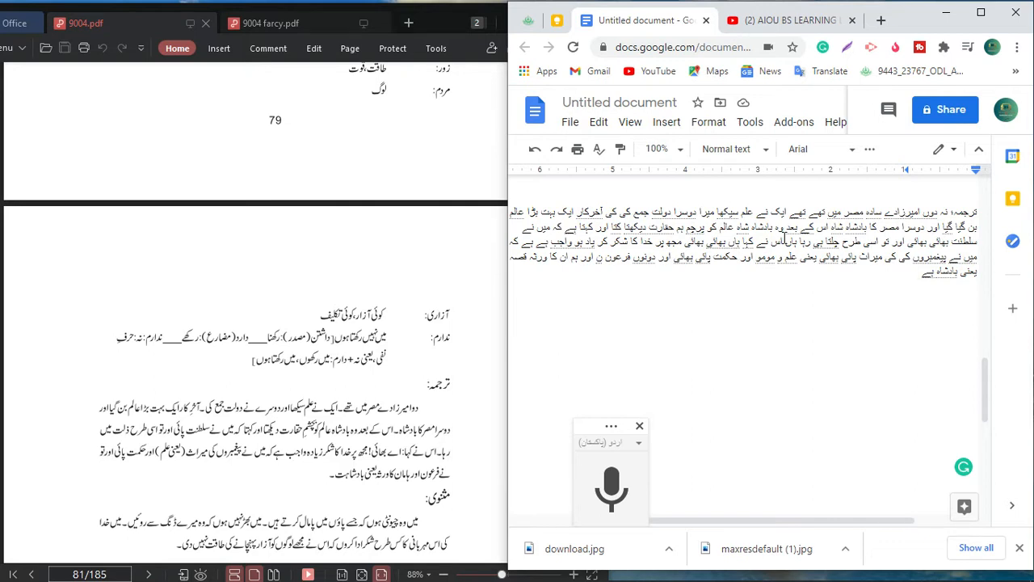
Put the "ترجمہ" heading on its own line and correct the start of the passage to "دو امیرزادے مصر میں"
left_click(948, 212)
key("Return")
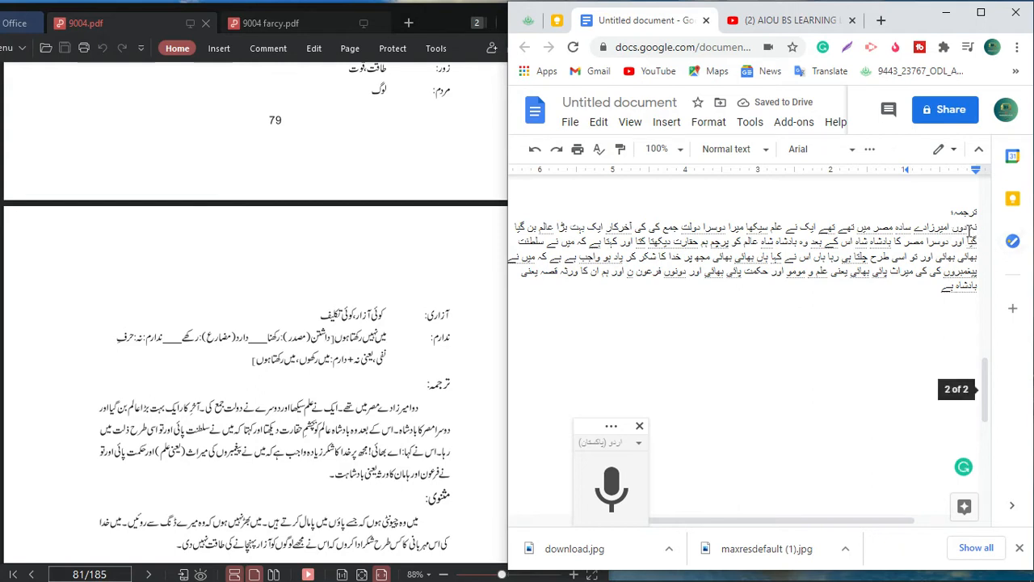
left_click_drag(951, 229, 975, 227)
key("BackSpace")
key("BackSpace")
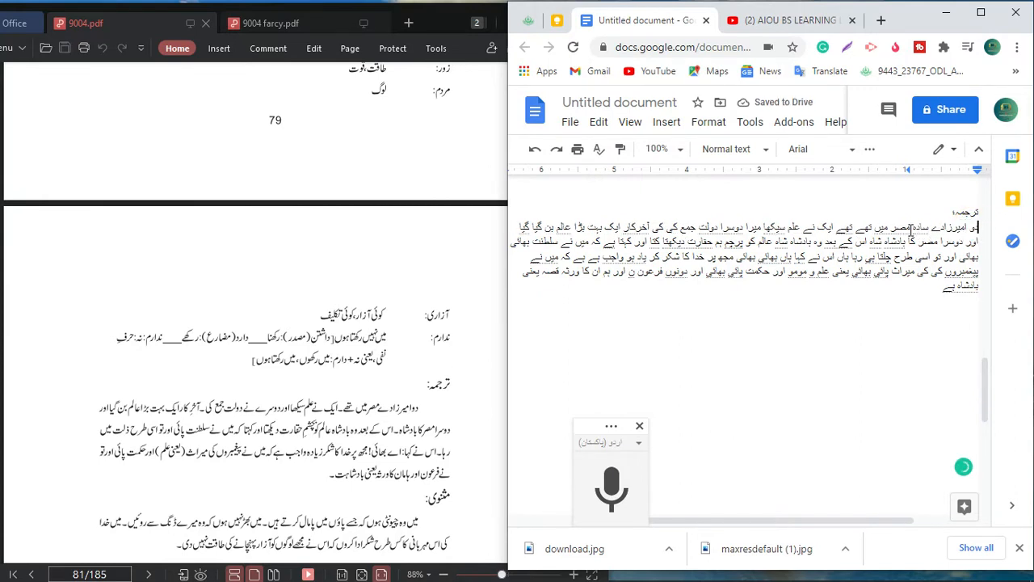
left_click_drag(914, 227, 932, 230)
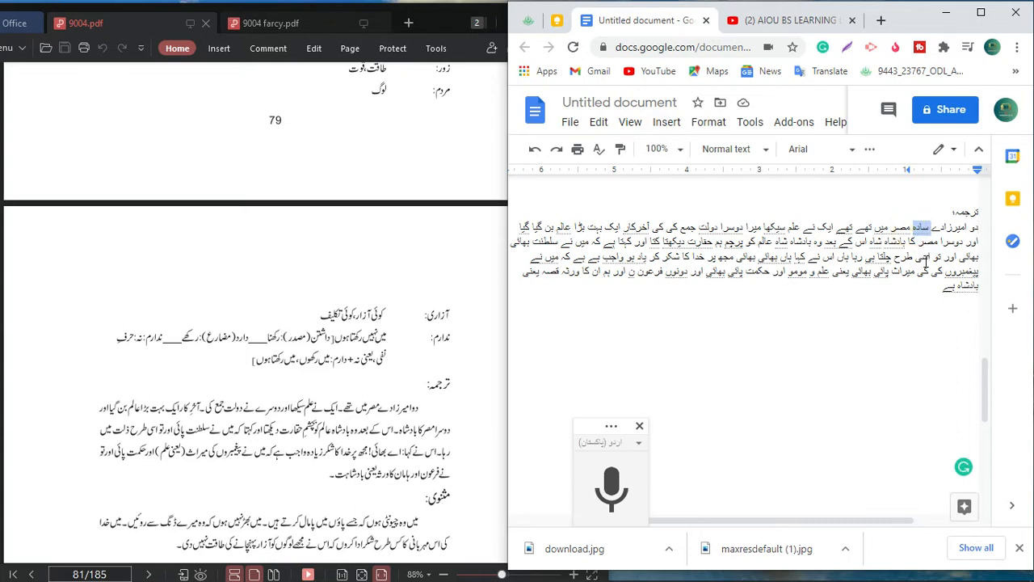
key("BackSpace")
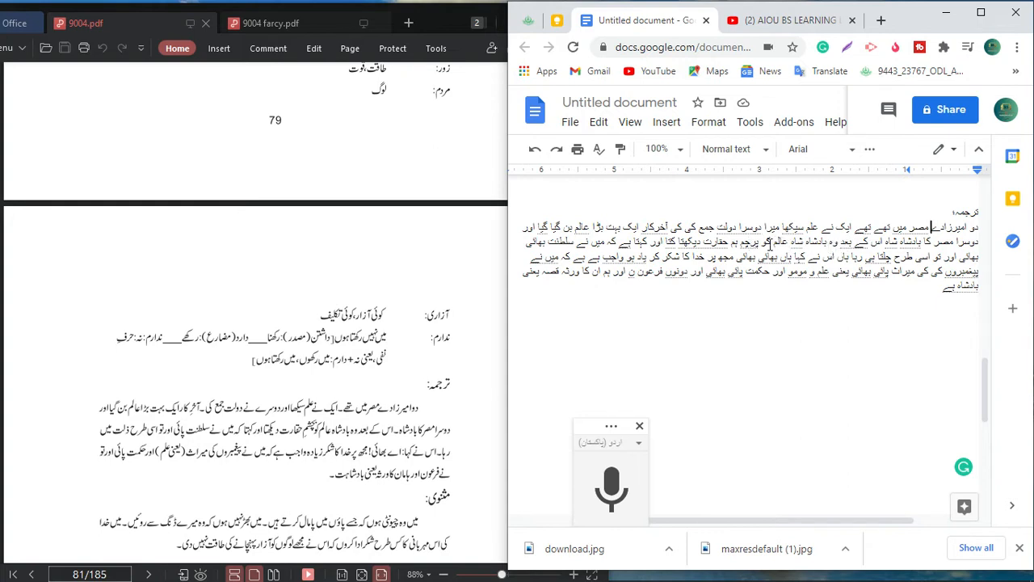
Turn on the Urdu on-screen keyboard for correcting the dictated passage
left_click_drag(760, 241, 743, 241)
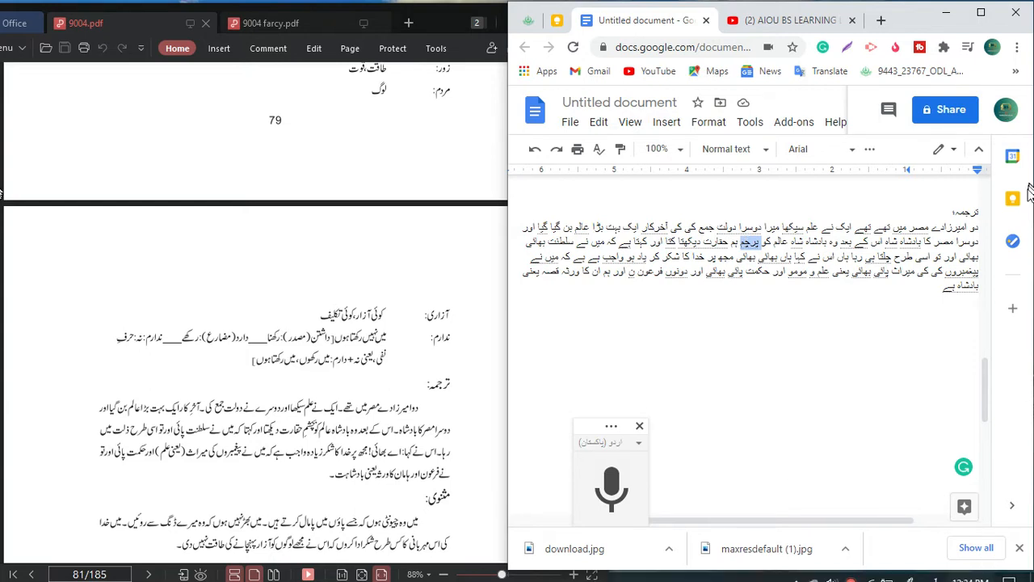
left_click(953, 154)
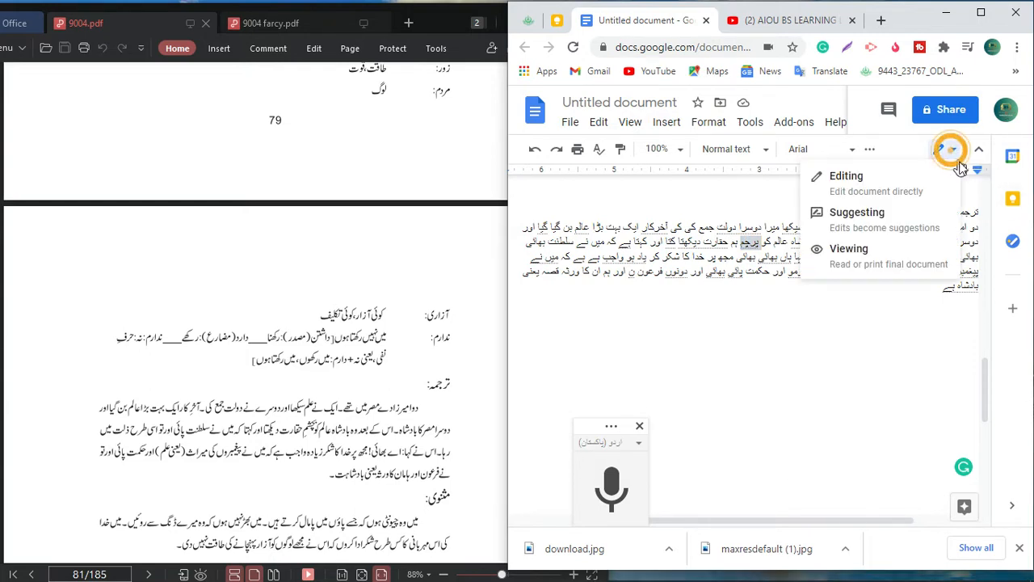
left_click(870, 152)
left_click(871, 150)
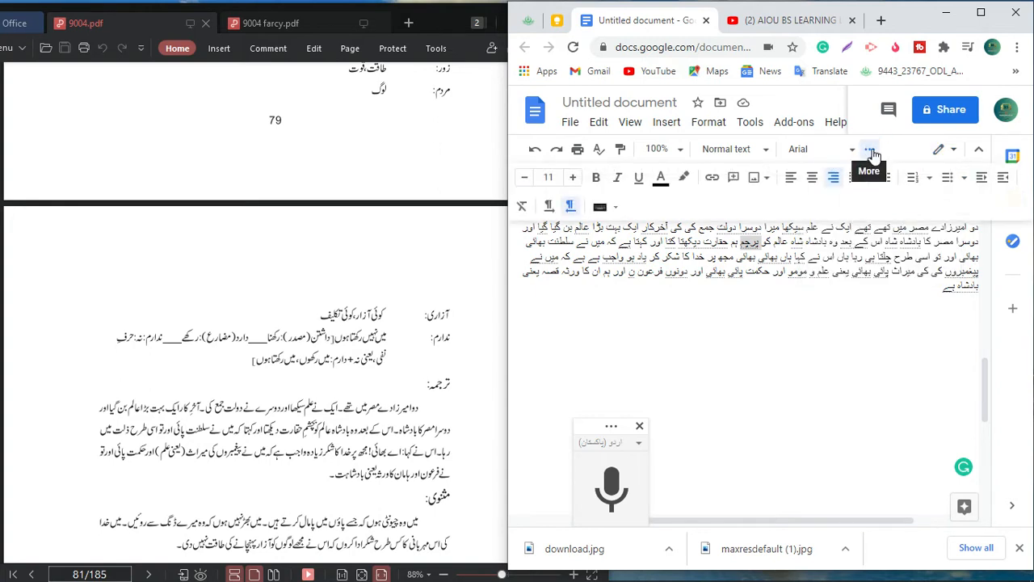
left_click(599, 207)
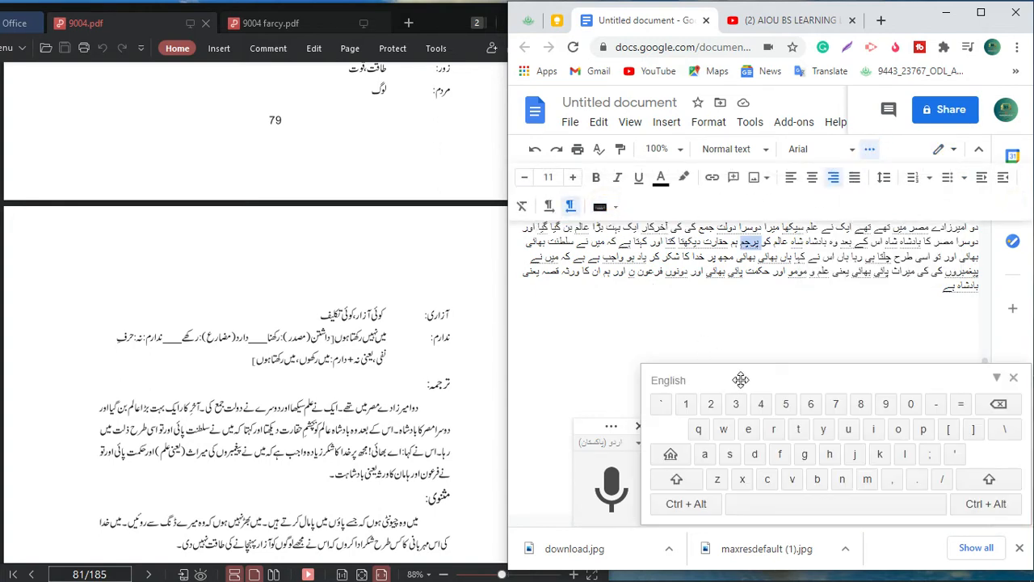
left_click(616, 207)
left_click(643, 304)
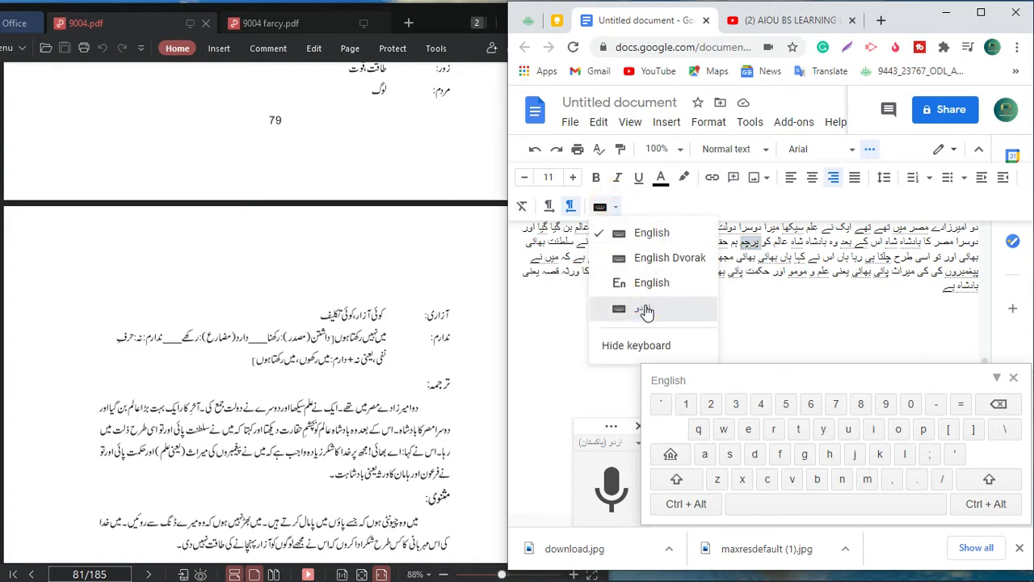
left_click(645, 307)
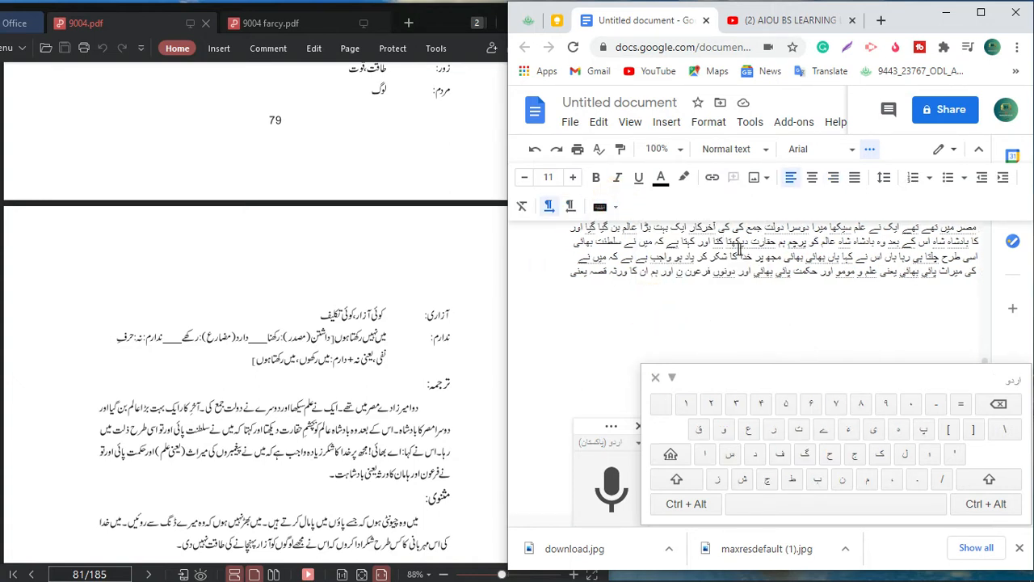
Replace the misheard words "پرچم ہم" before "حقارت" with "بچشم"
left_click(790, 241)
left_click_drag(807, 241, 745, 243)
left_click(743, 243)
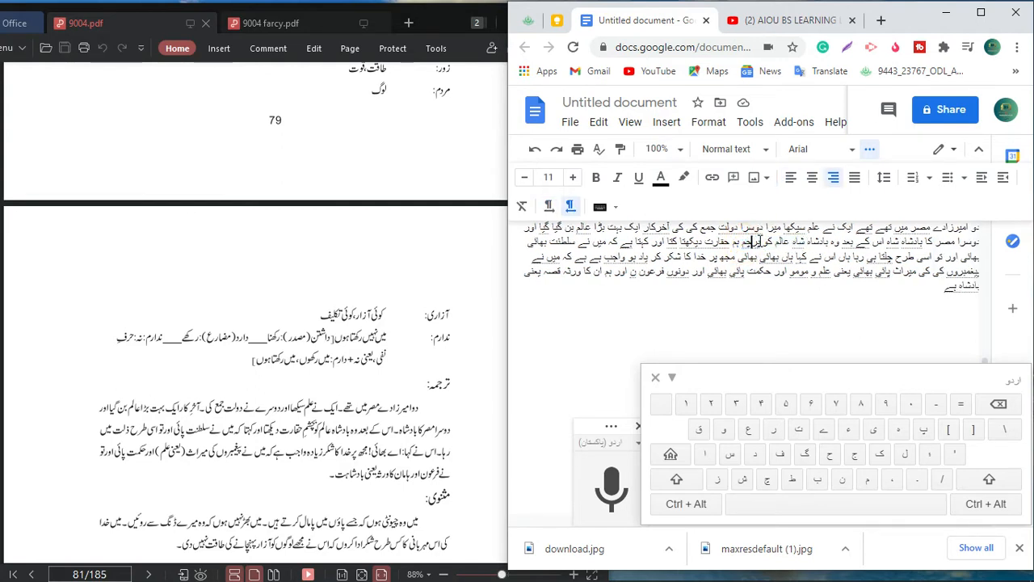
left_click_drag(760, 241, 739, 242)
left_click(743, 242)
mouse_move(744, 242)
left_mouse_down()
mouse_move(773, 242)
mouse_move(761, 244)
left_mouse_up()
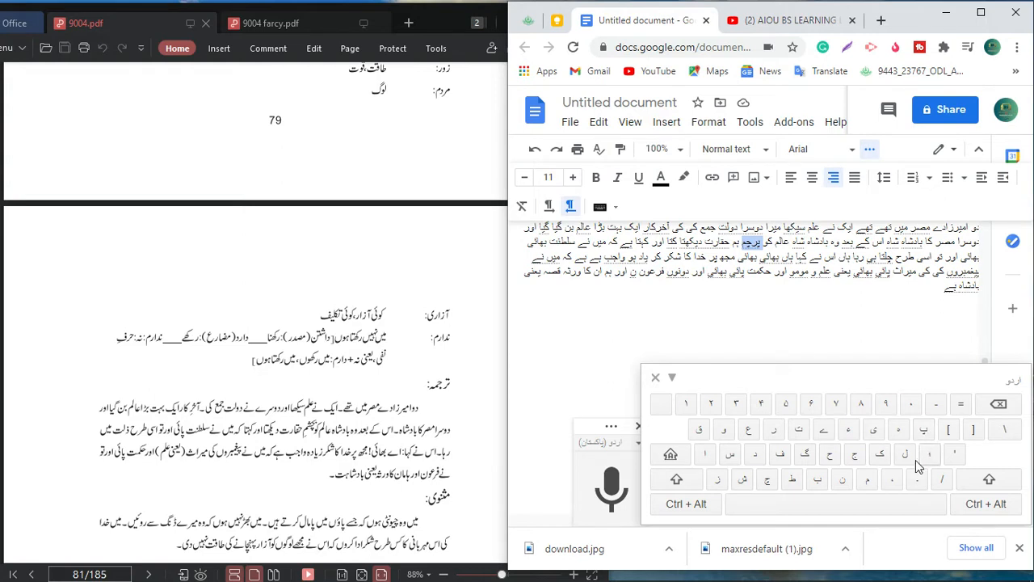
left_click(816, 481)
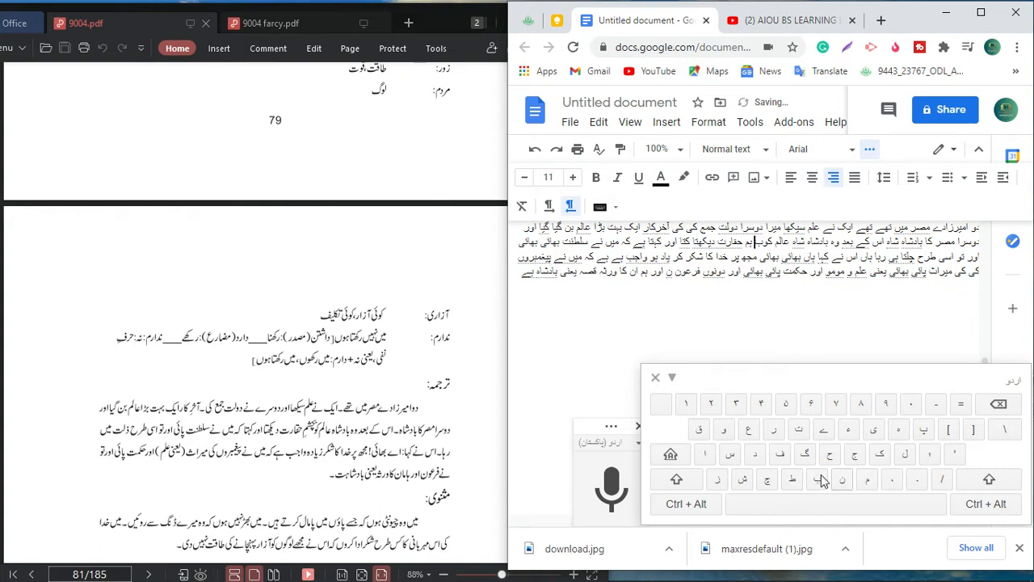
left_click(767, 483)
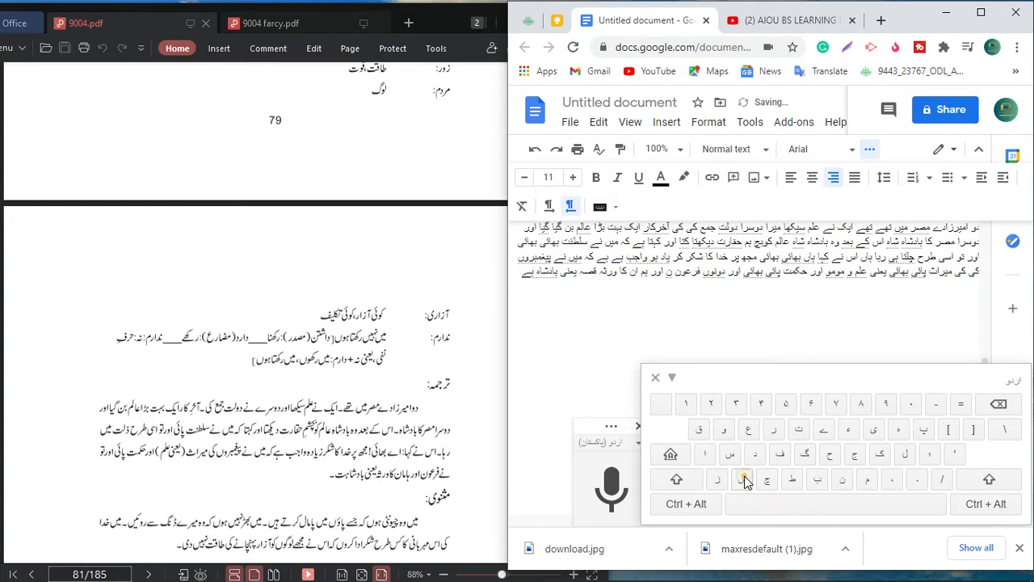
left_click(743, 480)
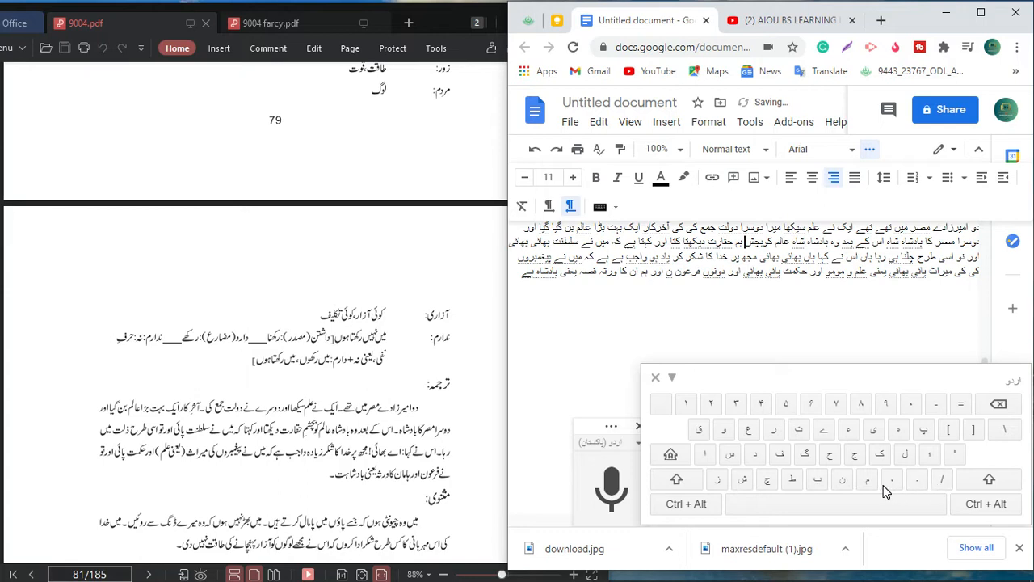
left_click(866, 484)
double_click(739, 243)
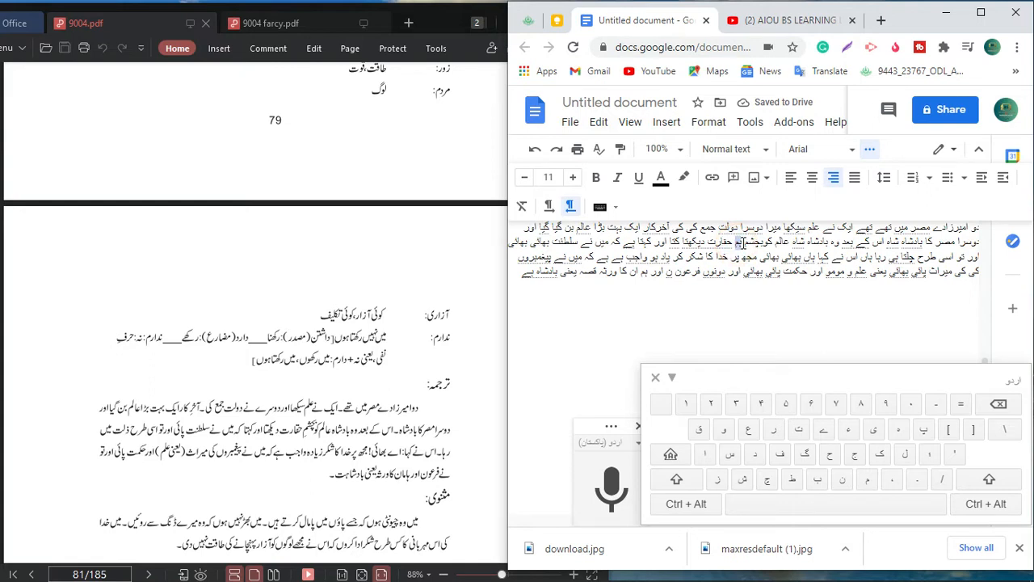
key("BackSpace")
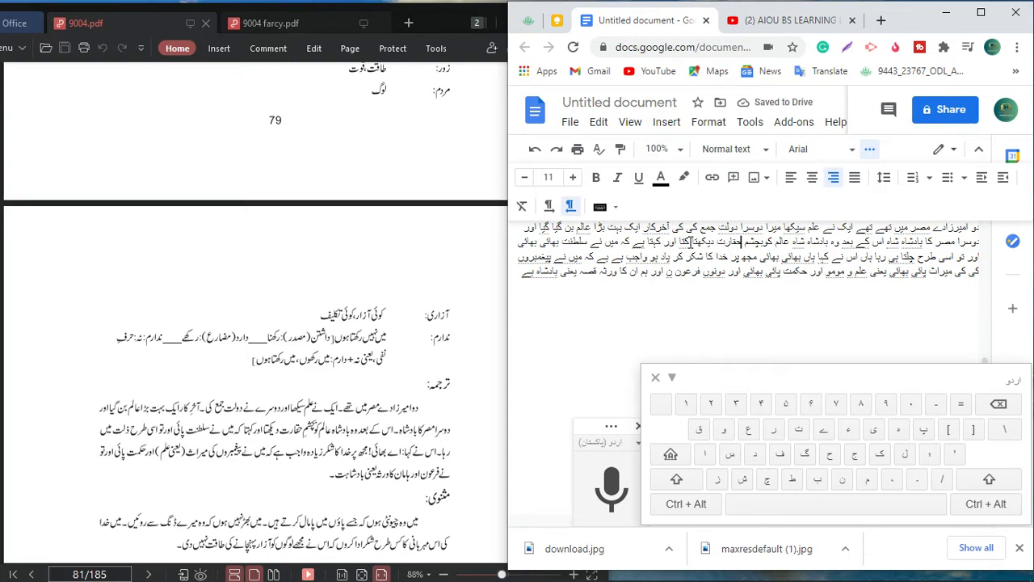
Delete the extra words "کتا" after "دیکھتا" and "ہے" after "کہتا" in the translation passage
double_click(687, 242)
key("BackSpace")
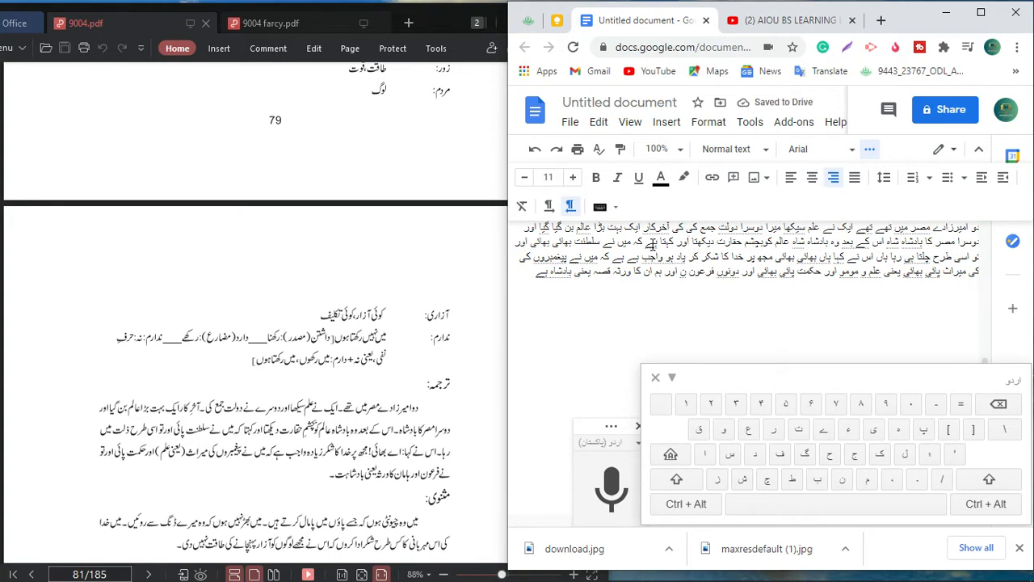
double_click(653, 243)
key("BackSpace")
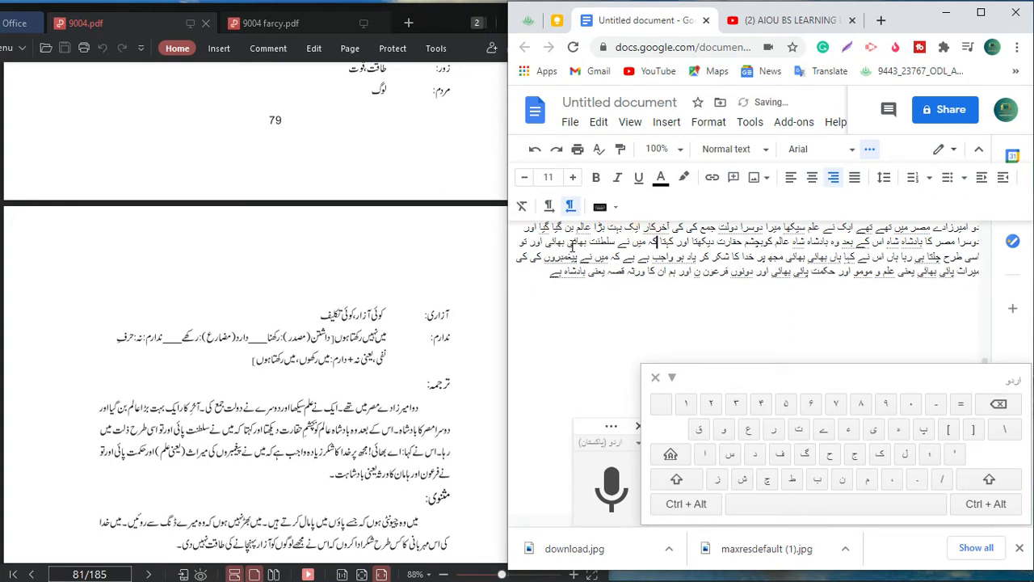
Replace the misheard words "بھائی بھائی" after "سلطنت" in the translation passage with "پائی"
left_click_drag(548, 243, 593, 244)
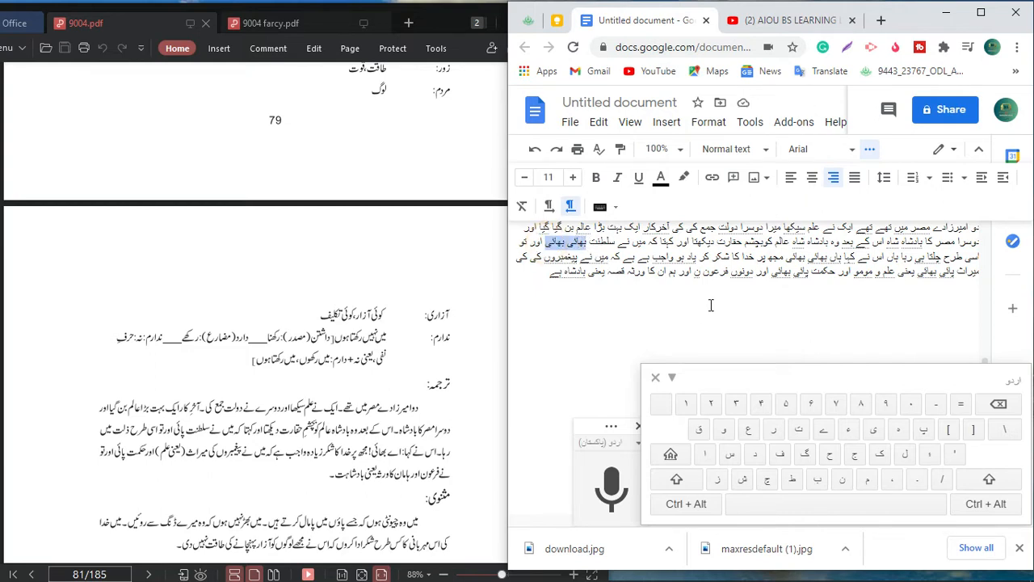
type("پا")
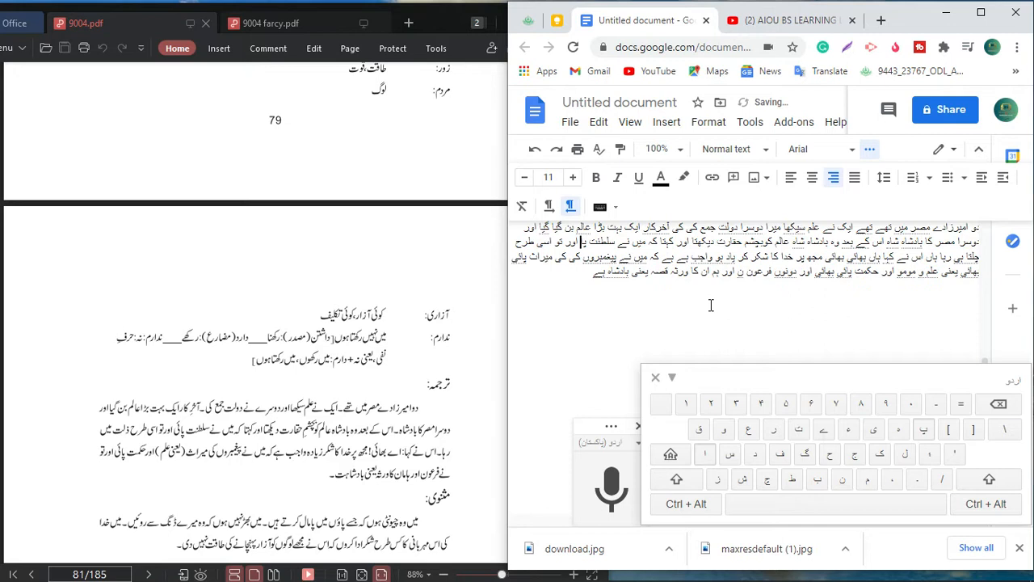
type("ءی")
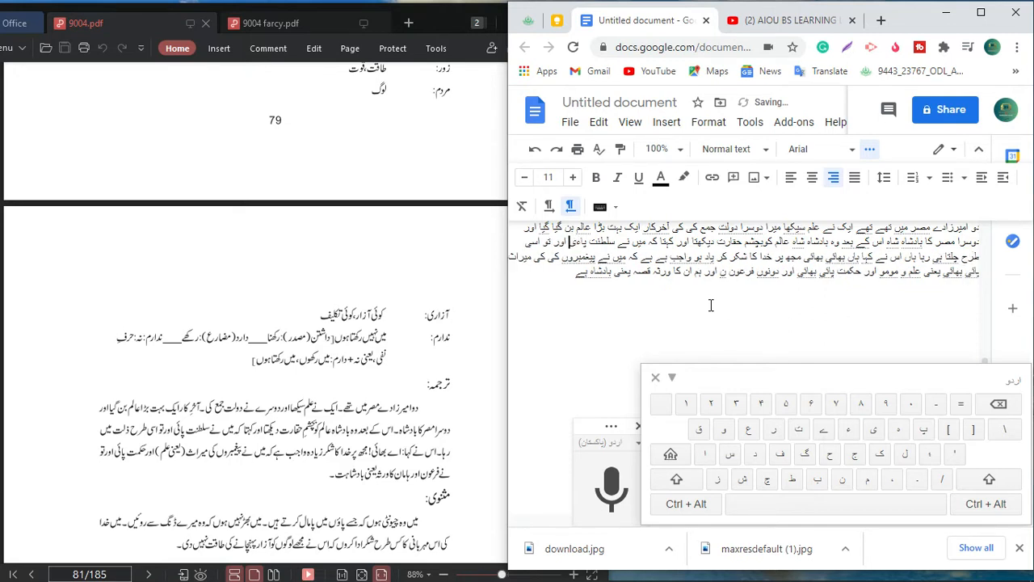
key("BackSpace")
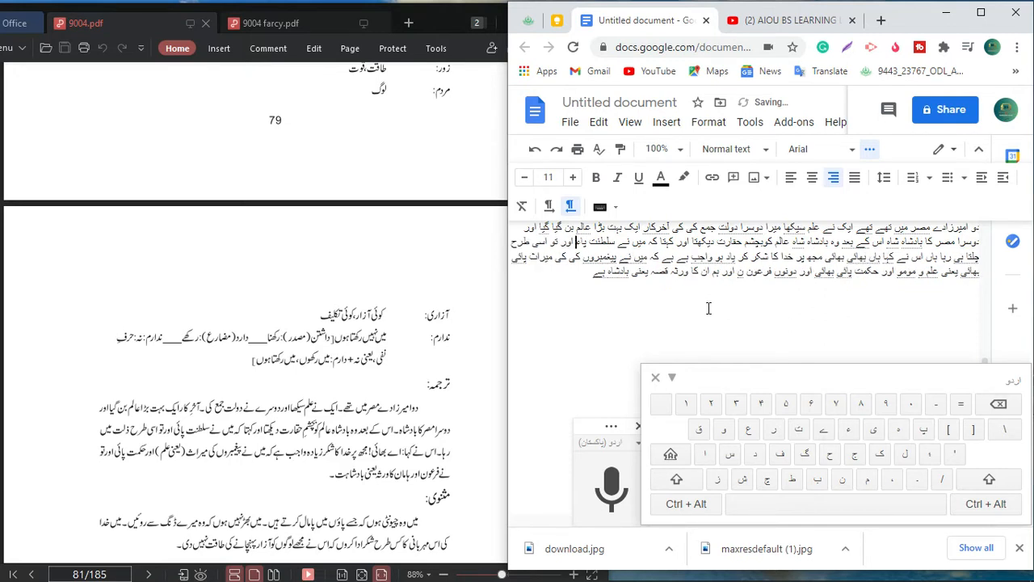
key("BackSpace")
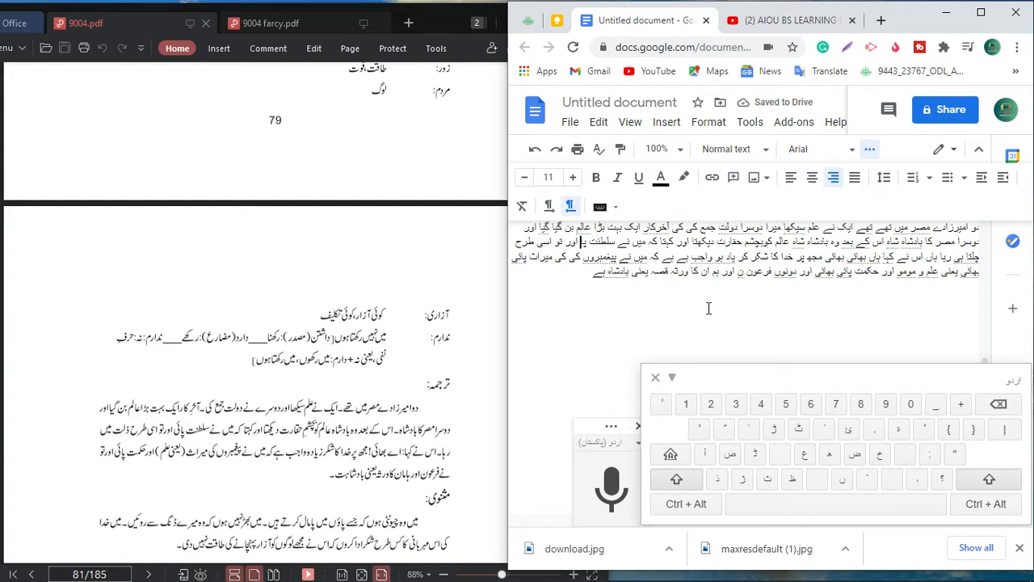
type("ئی")
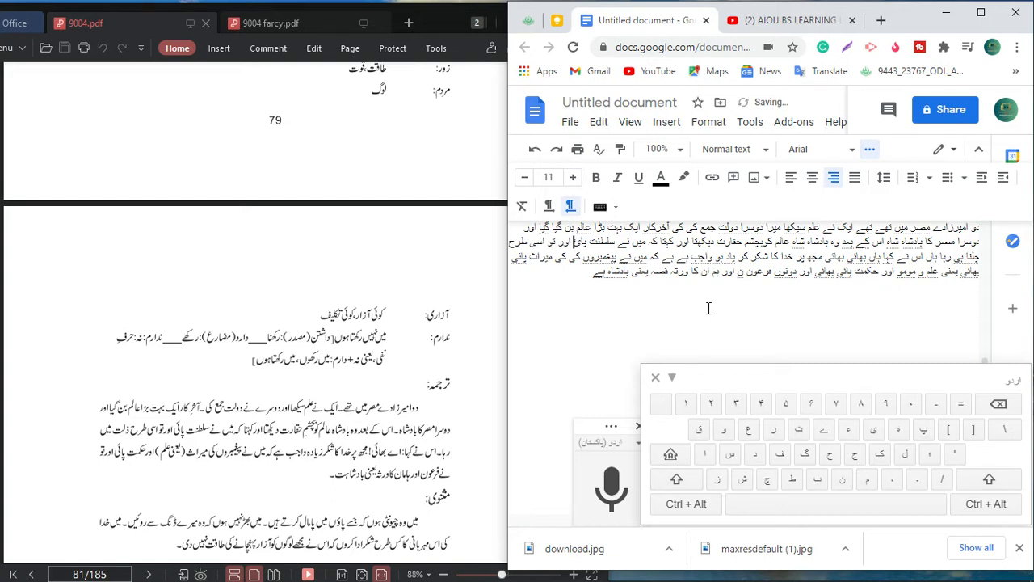
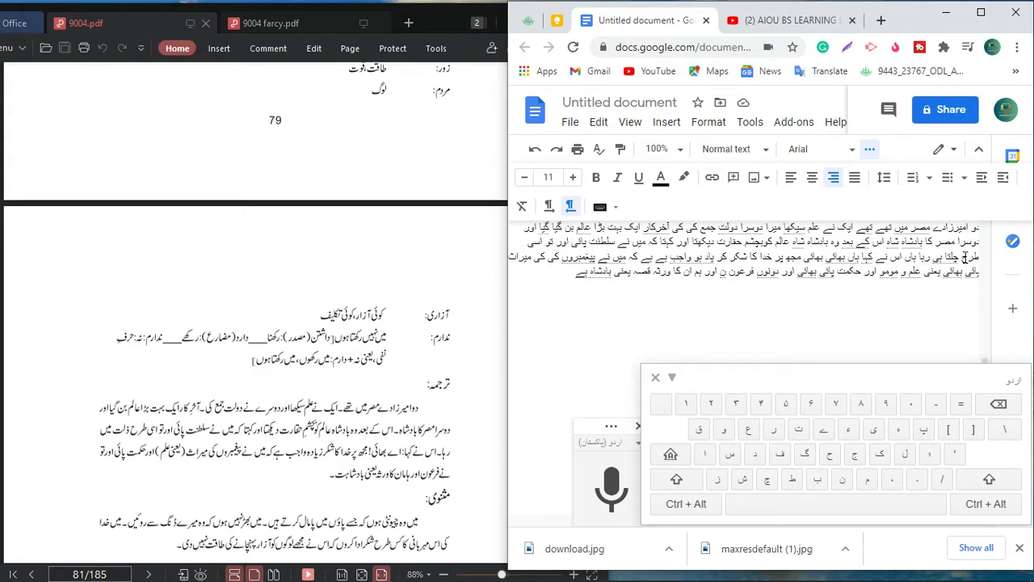
Replace the misheard words "چلتا ہی" after "اسی طرح" with "ذلت میں", keeping a space between the two words
left_click_drag(963, 259, 937, 258)
key("shift")
type("ذلت")
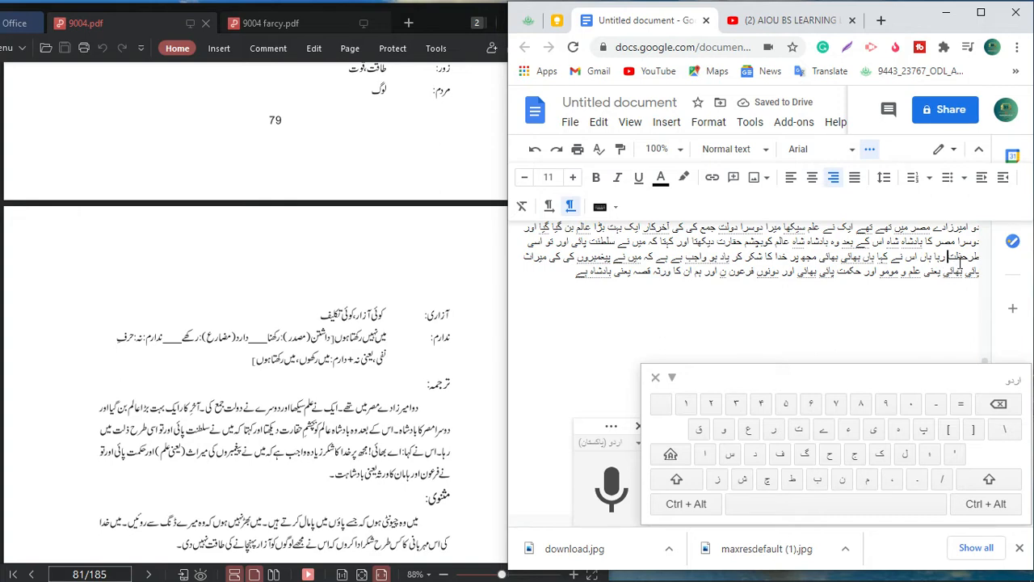
type("یں")
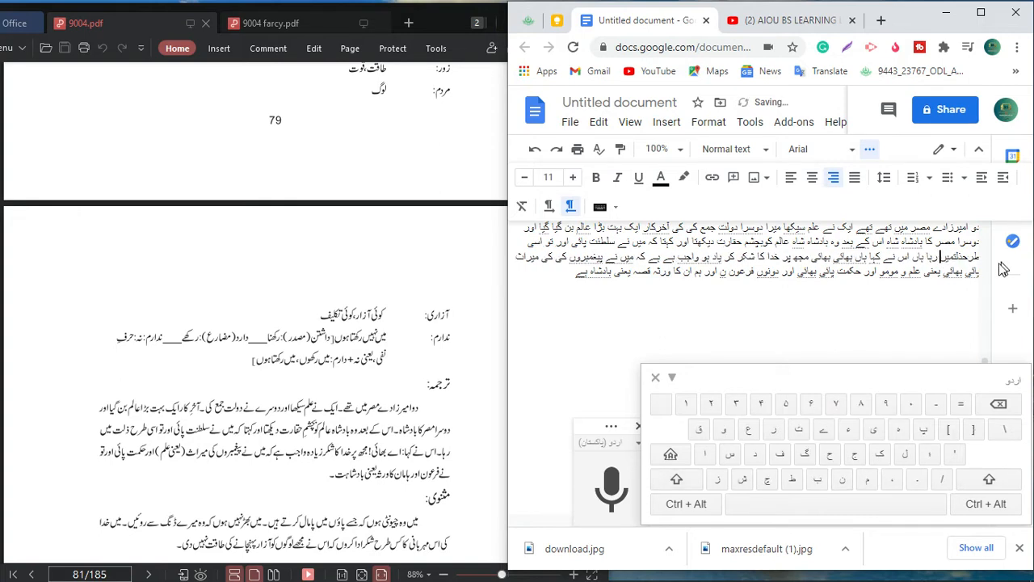
left_click(959, 261)
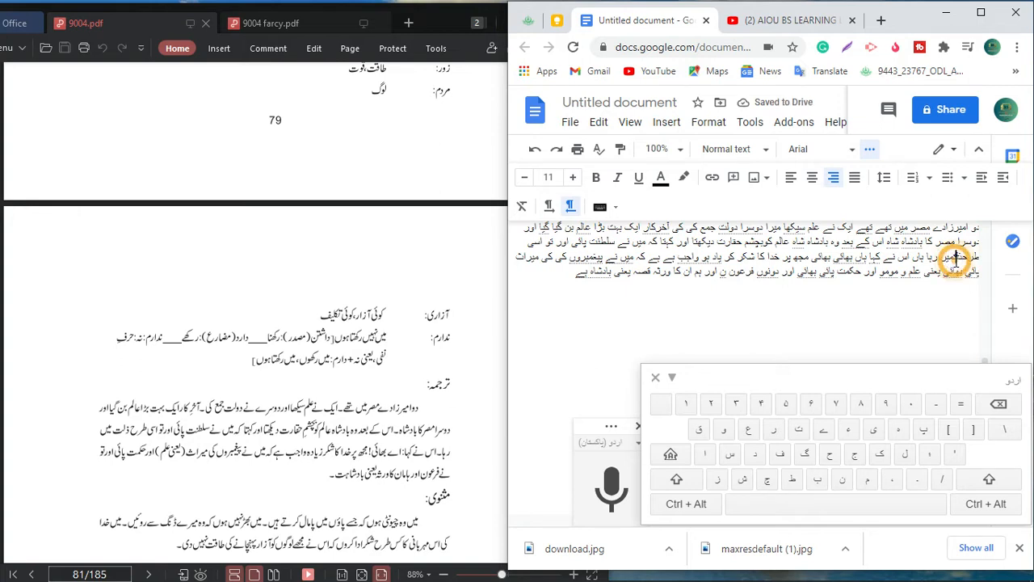
left_click(954, 258)
type("م")
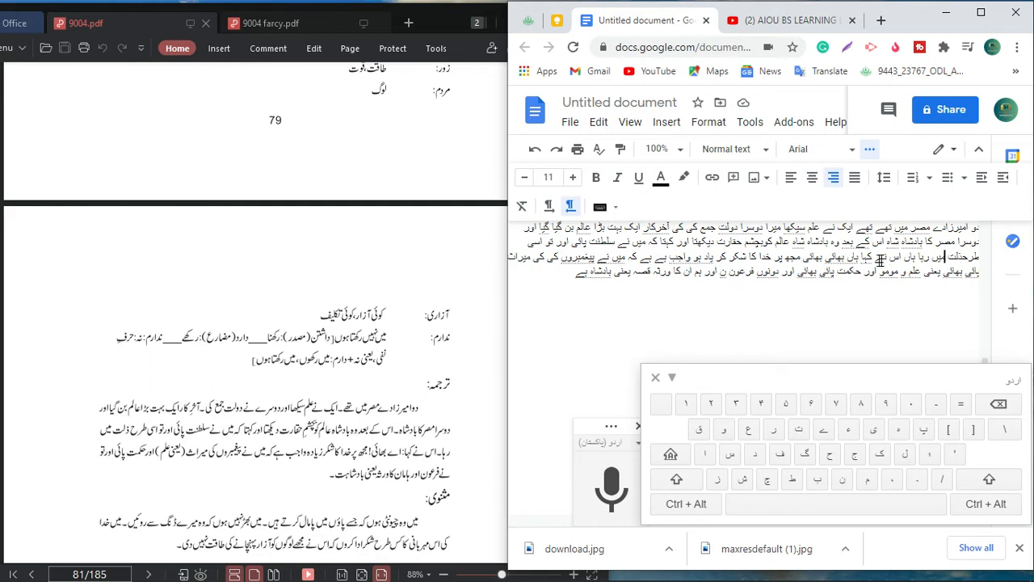
Change "ہاں" after "اس نے کہا" to "اے" and delete the repeated "بھائی" before "مجھ پر"
left_click(846, 258)
left_click_drag(846, 259, 860, 257)
type("اے")
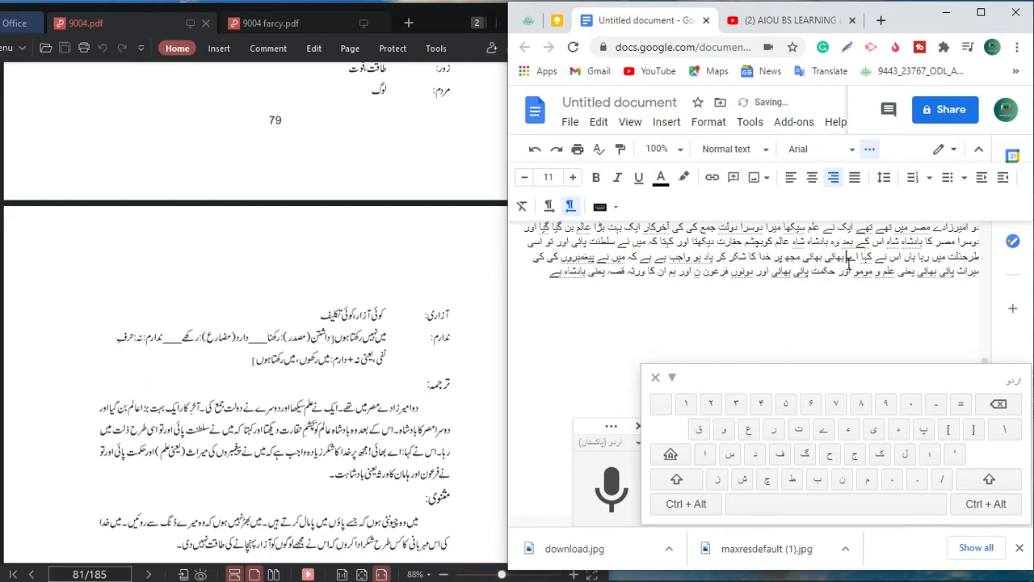
left_click_drag(800, 257, 825, 257)
key("BackSpace")
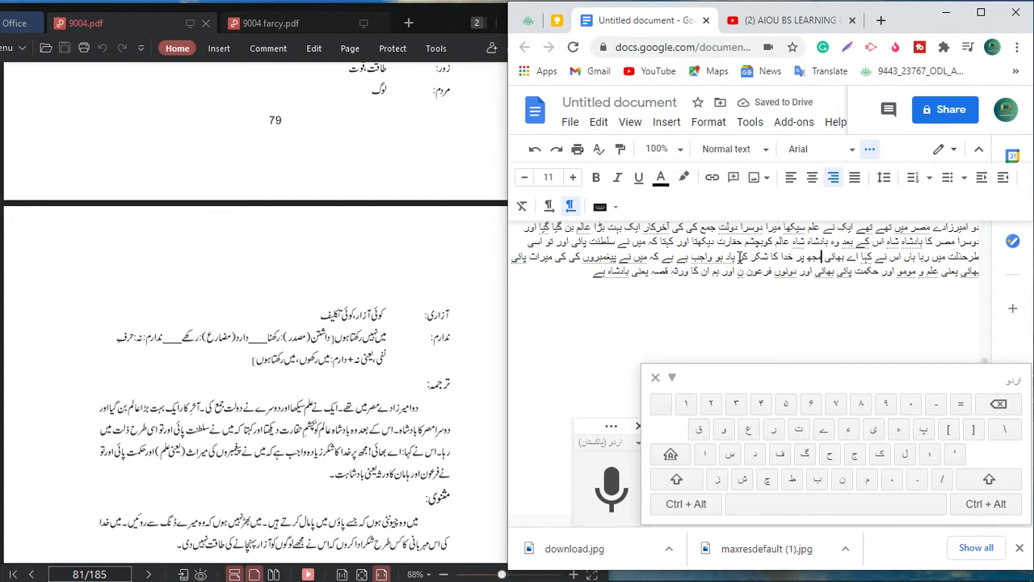
Insert "زد" directly before "یاد" and shorten "ہو" to "ہ" before "واجب"
left_click(739, 257)
type("زد")
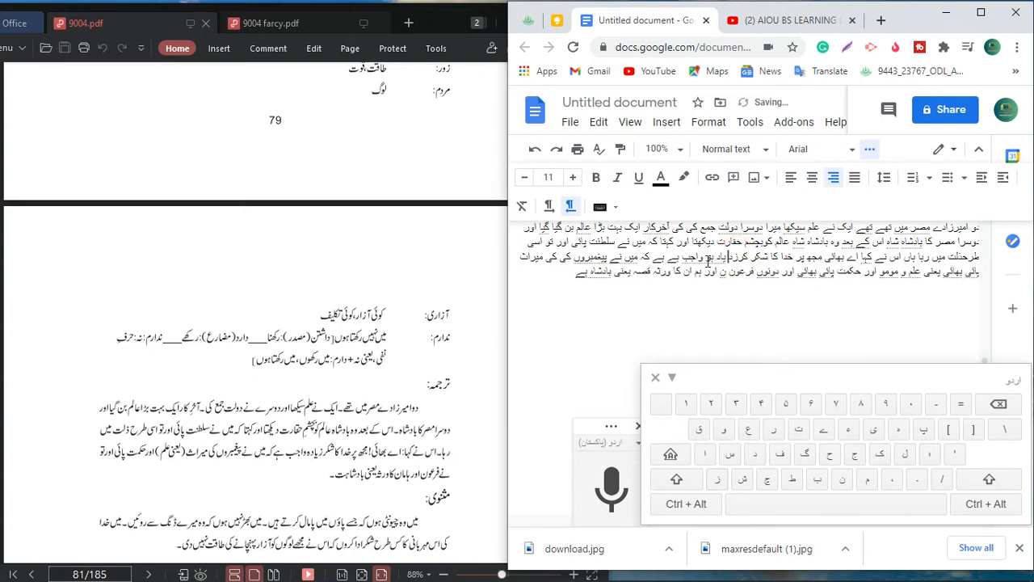
left_click(711, 257)
key("BackSpace")
key("BackSpace")
type("ہ")
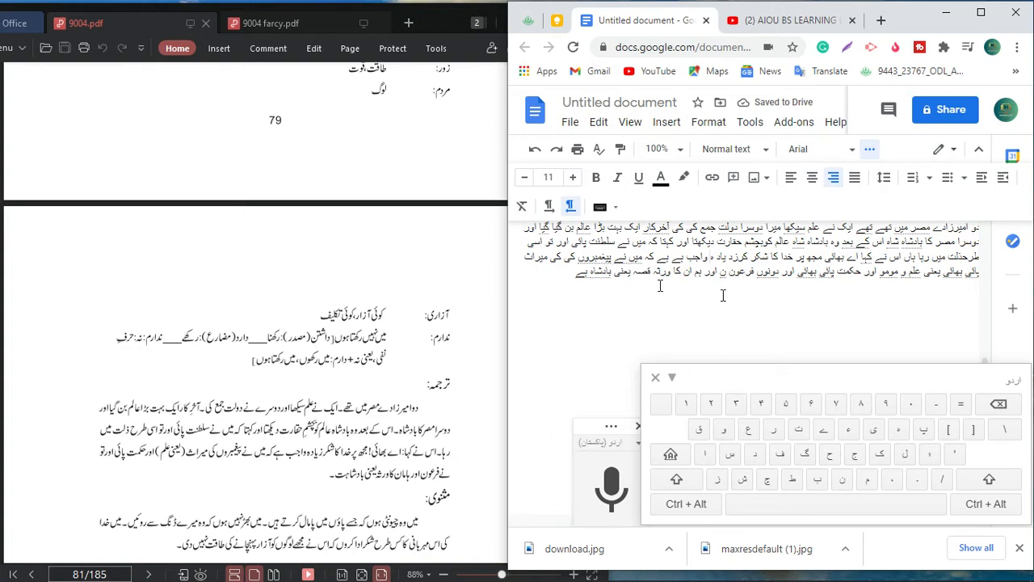
Delete the extra "و مومو" after "علم" and the extra "بھائی" after both occurrences of "پائی" in the last line
left_click_drag(962, 272, 944, 273)
key("BackSpace")
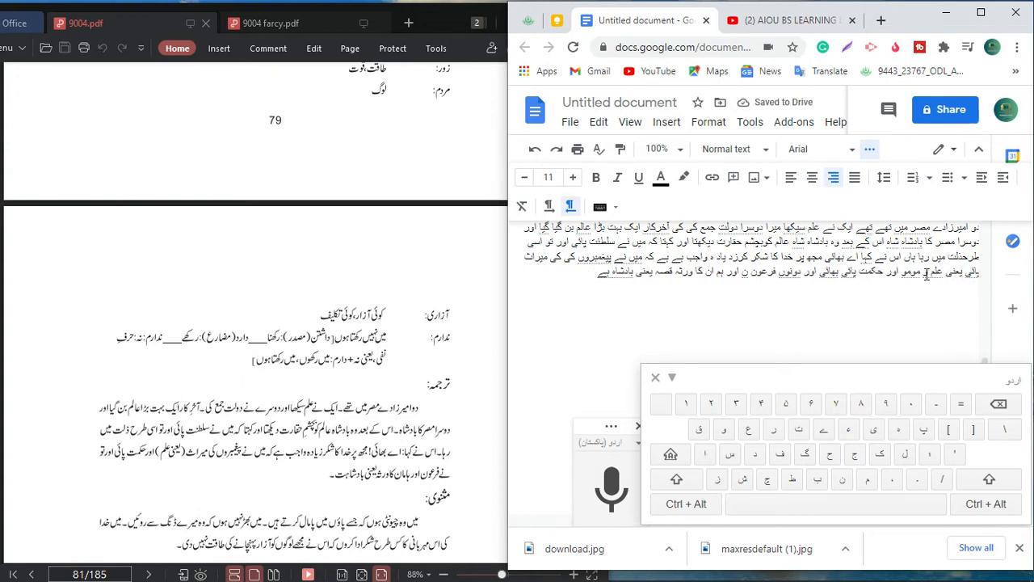
left_click_drag(930, 275, 904, 275)
key("BackSpace")
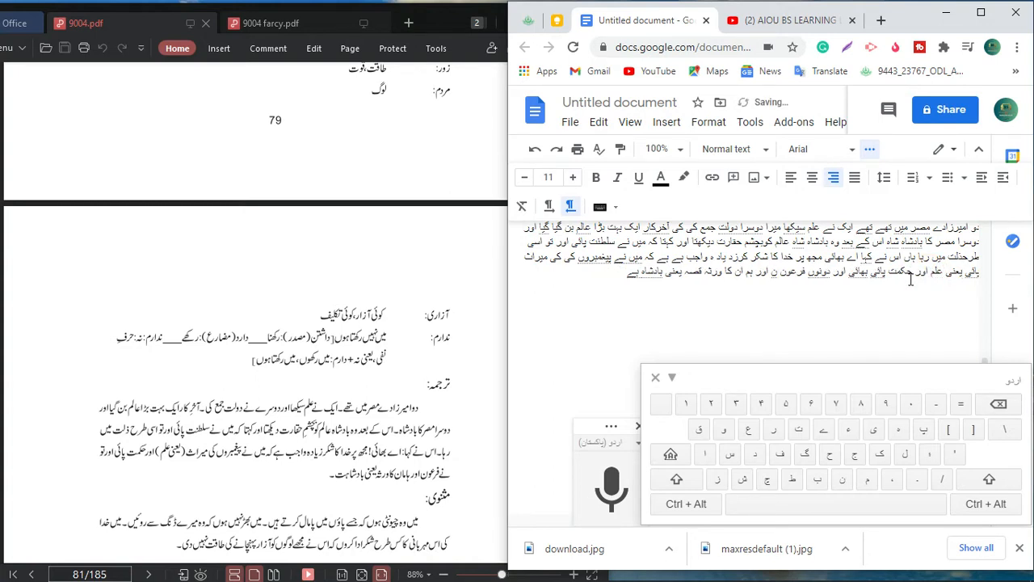
left_click_drag(850, 275, 873, 270)
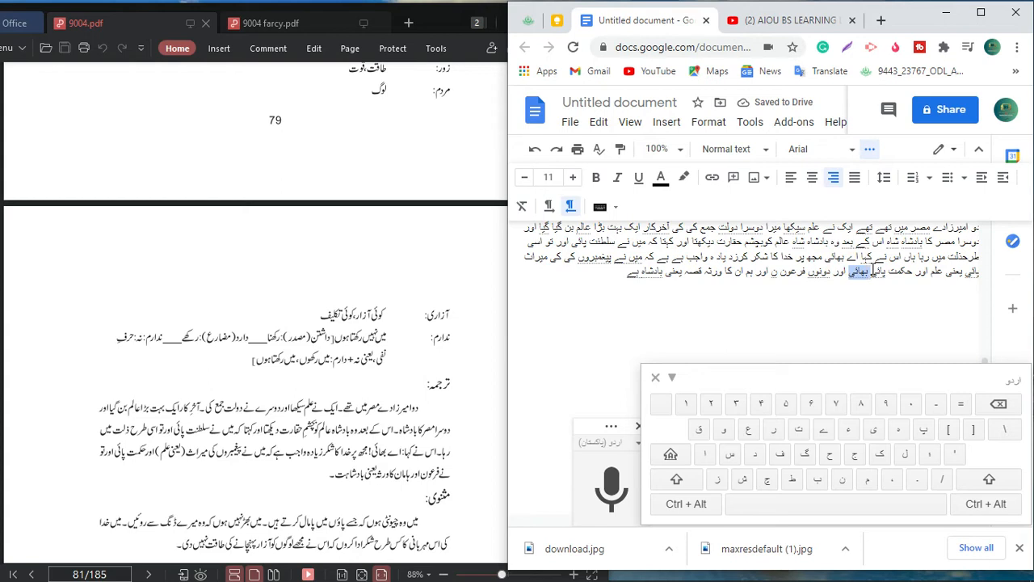
key("BackSpace")
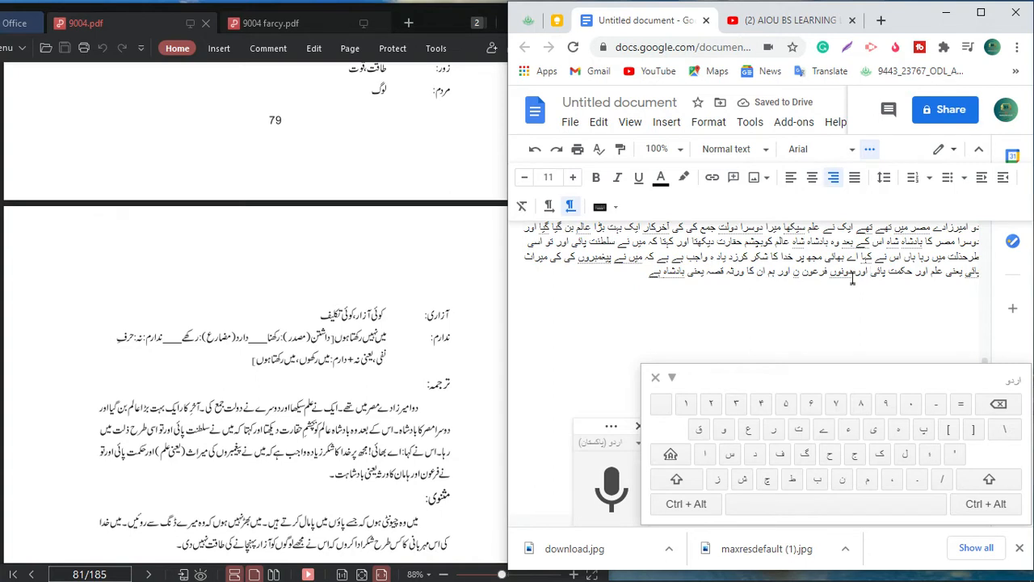
Replace "دونوں" before "فرعون" with "تو" and delete the stray letter "ن" after "فرعون"
left_click_drag(831, 274, 859, 275)
key("BackSpace")
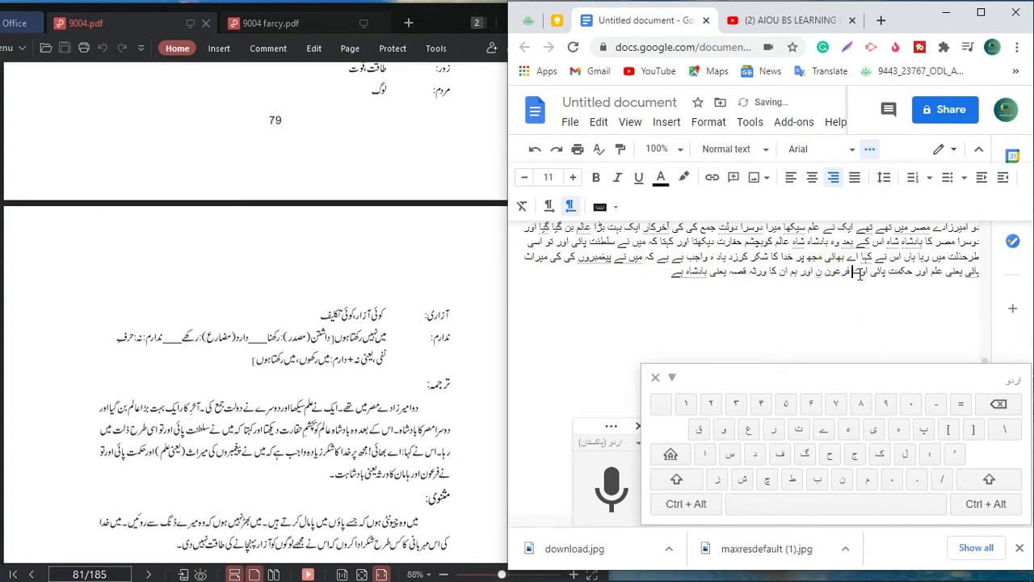
left_click_drag(813, 274, 823, 273)
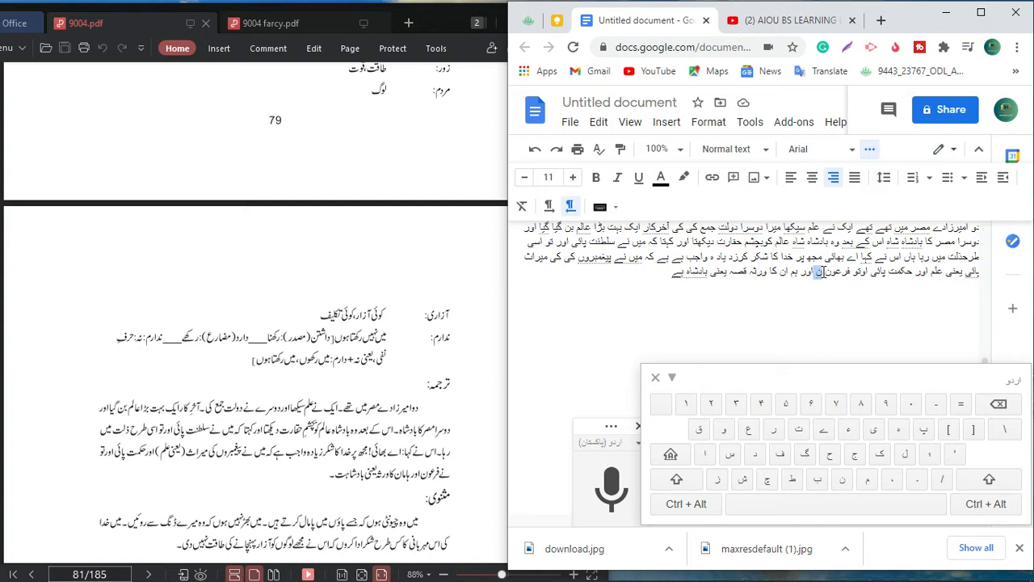
key("BackSpace")
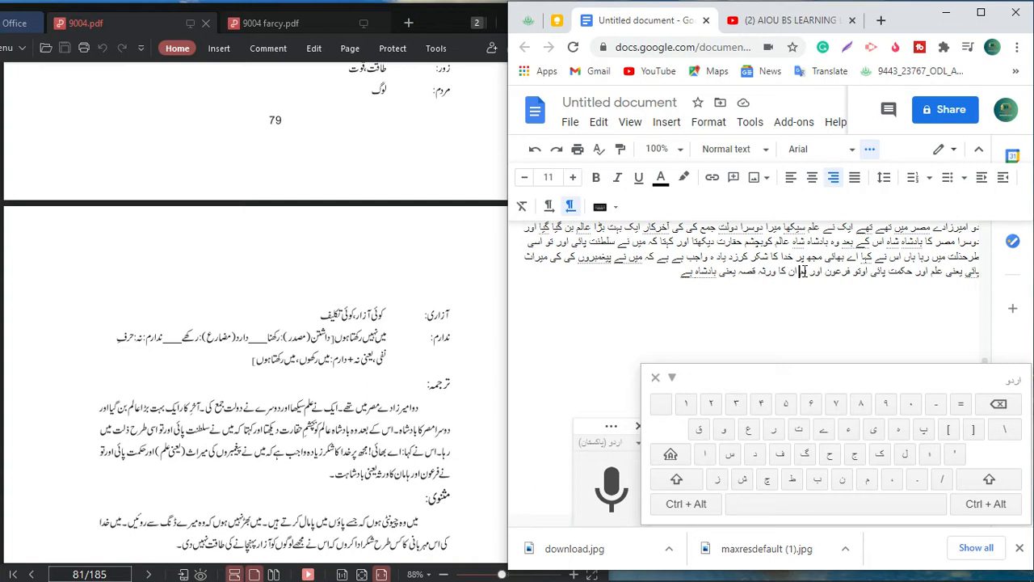
Replace the misheard "ہم" before "ان کا ورثہ" with "ہا ما"
type("ام")
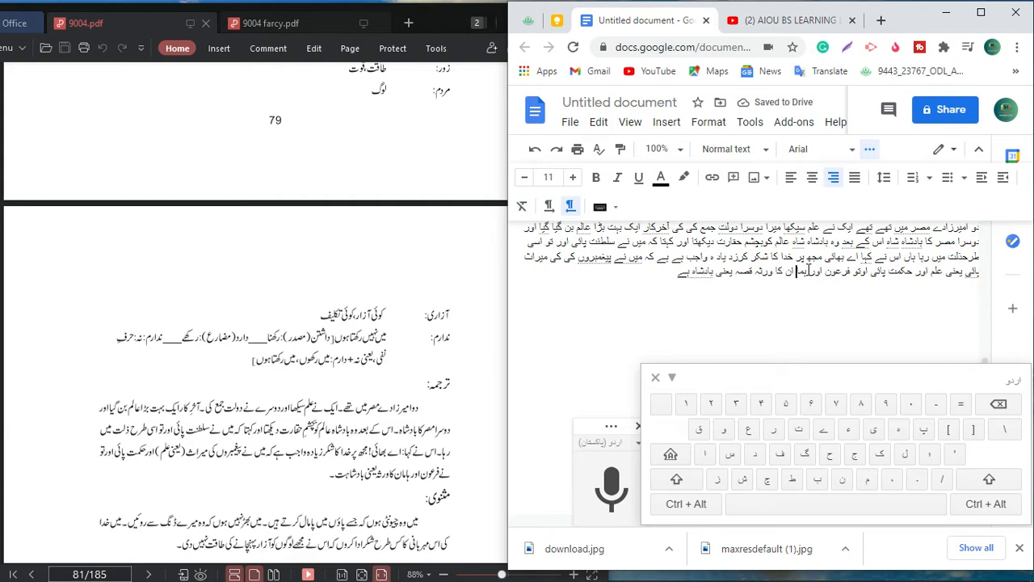
double_click(805, 272)
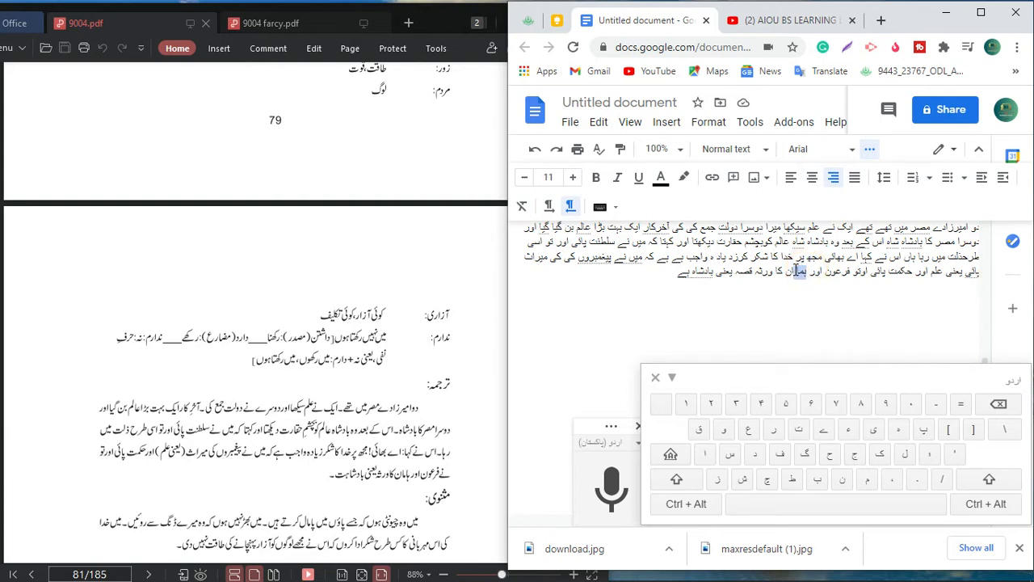
key("BackSpace")
type("ہا ما")
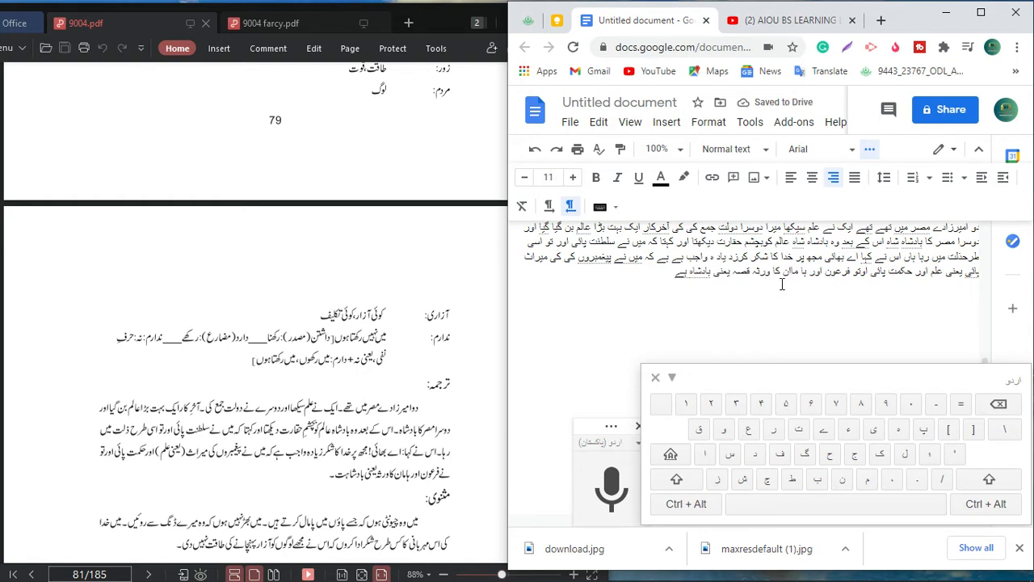
Delete the extra word "قصہ" after "ورثہ" and correct the passage's ending to "بادشاہت" followed by a full stop
left_click(736, 271)
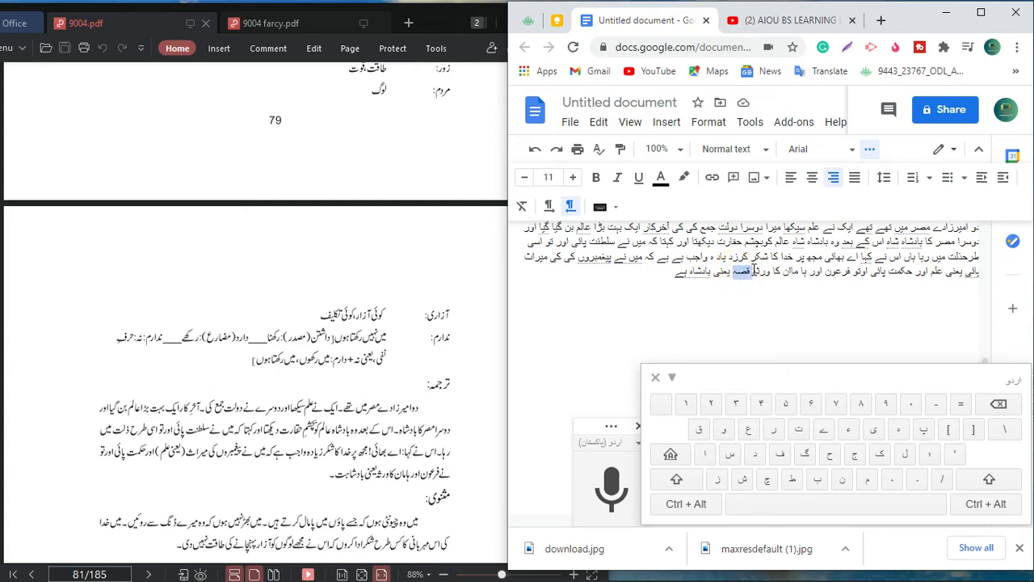
key("BackSpace")
left_click(685, 280)
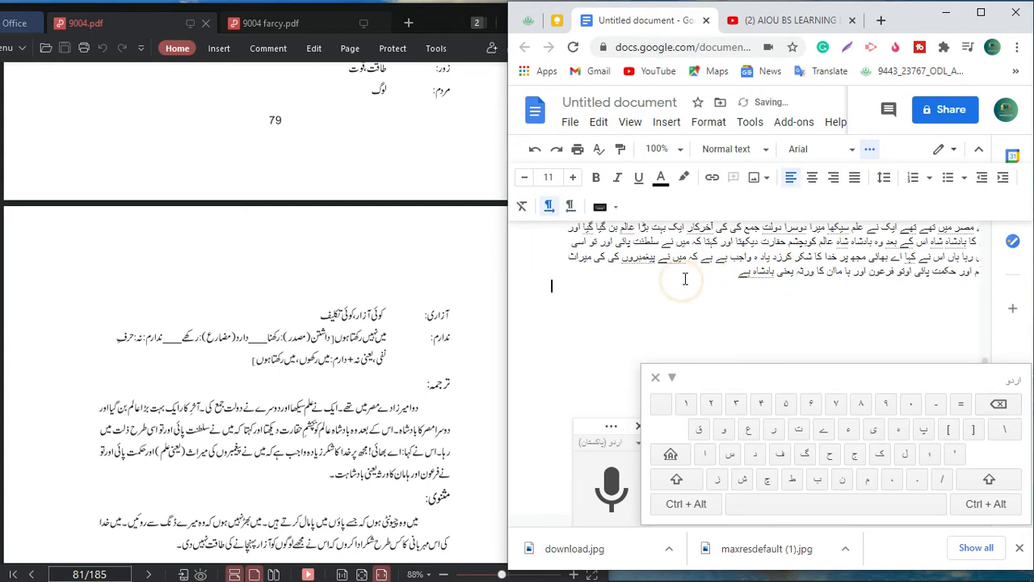
left_click(737, 274)
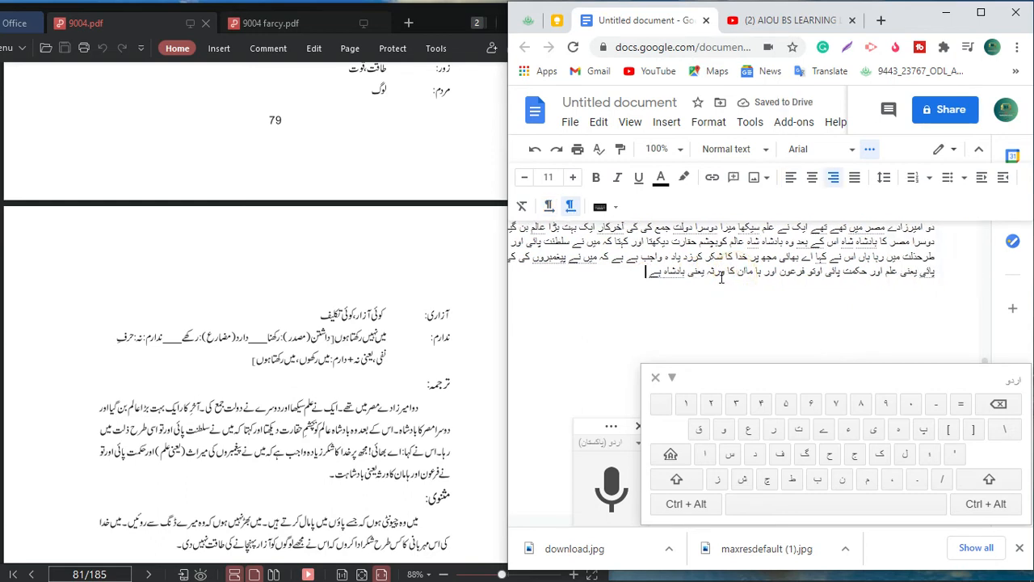
double_click(652, 274)
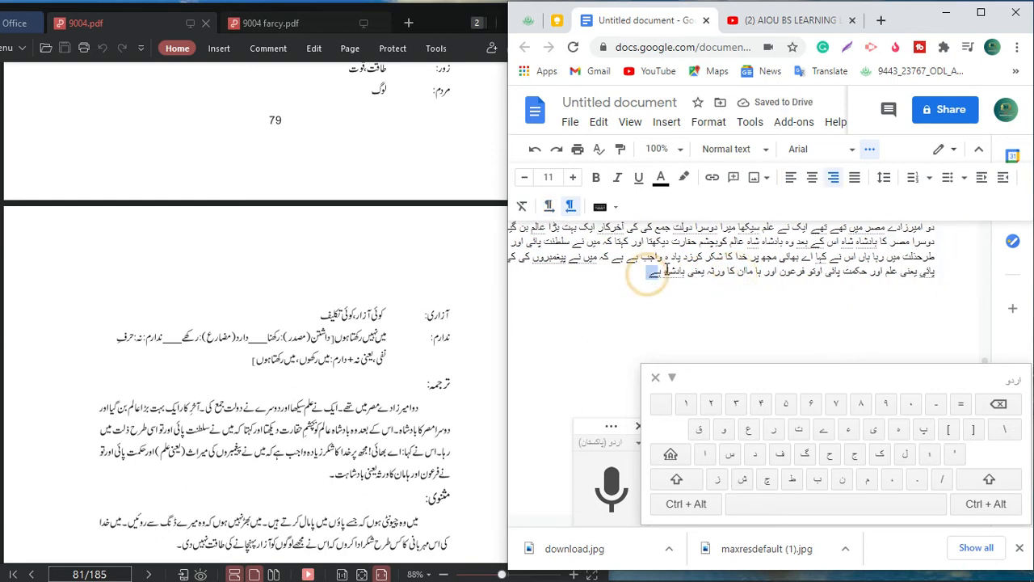
key("BackSpace")
type("۔")
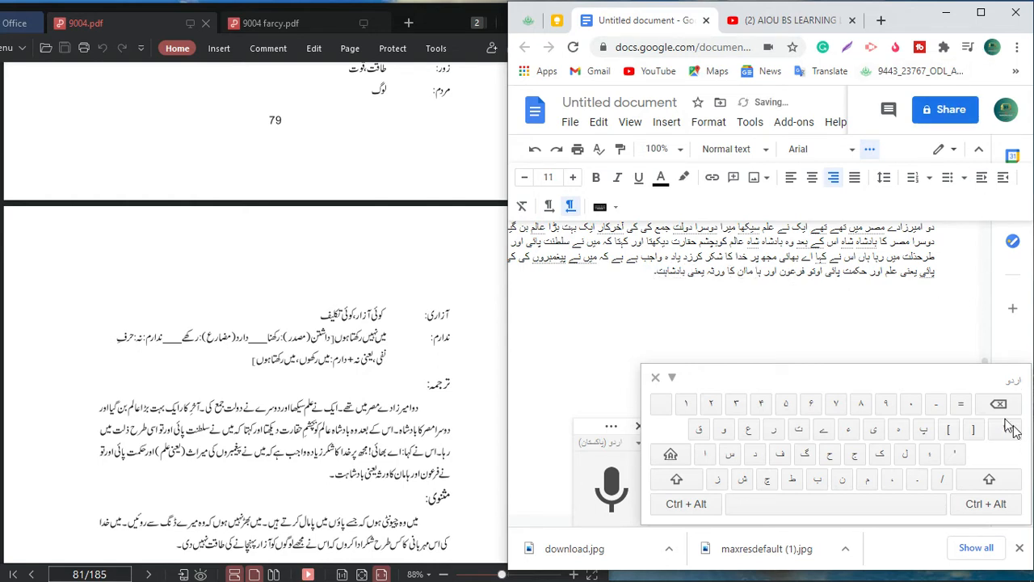
With the Urdu keyboard closed and the browser maximized, copy the "ترجمہ" heading with its passage and minimize the browser
left_click(654, 379)
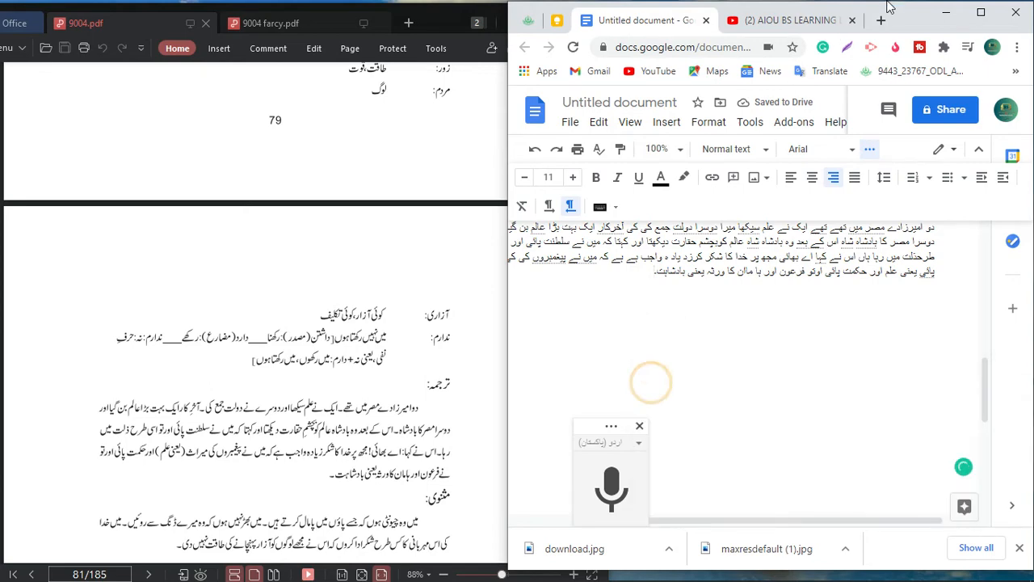
left_click(982, 12)
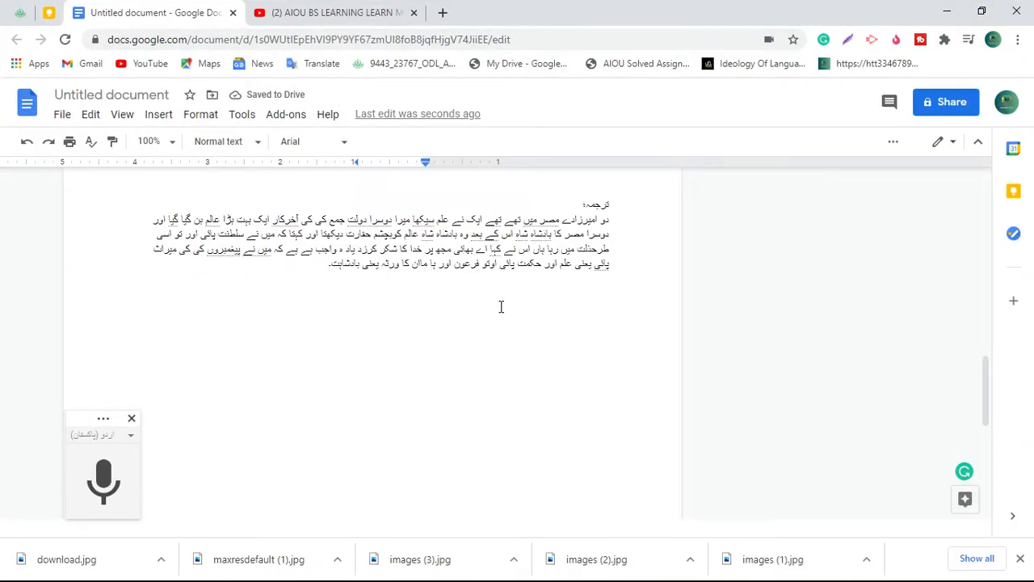
left_click_drag(723, 270, 432, 344)
right_click(497, 306)
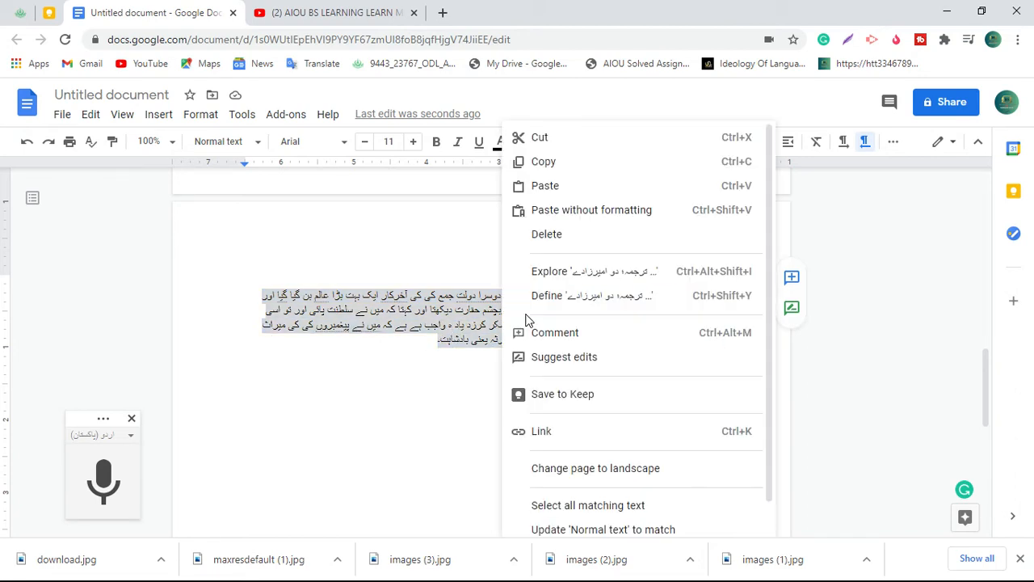
left_click(555, 165)
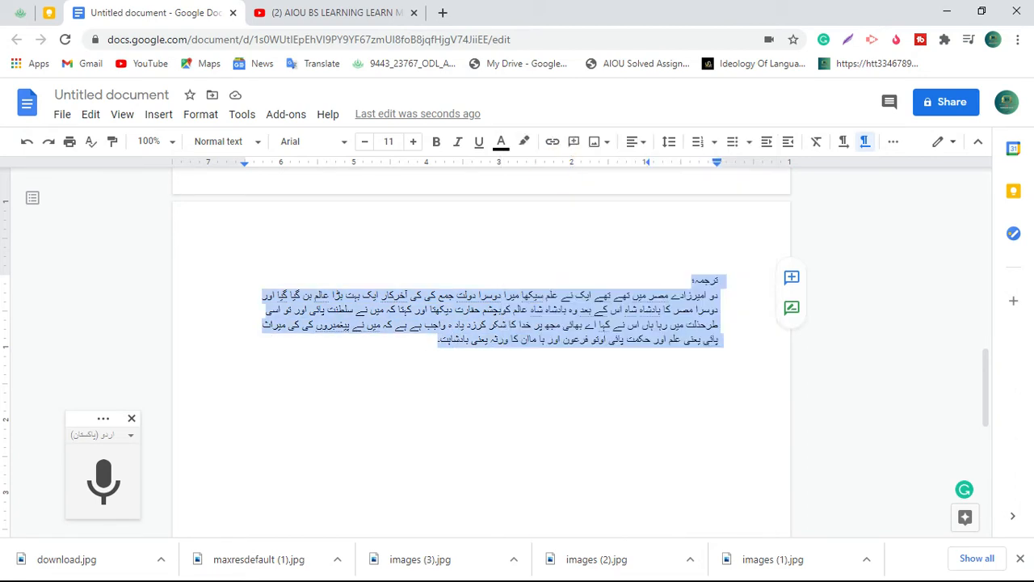
left_click(947, 11)
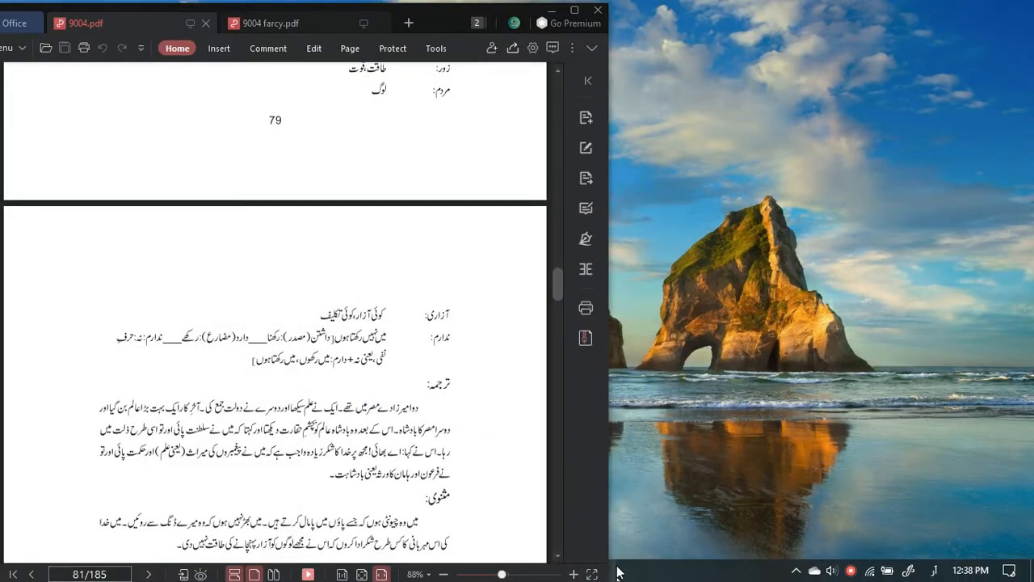
Paste the copied "ترجمہ" heading and passage below the glossary in the WPS Writer document and minimize it
left_click(551, 10)
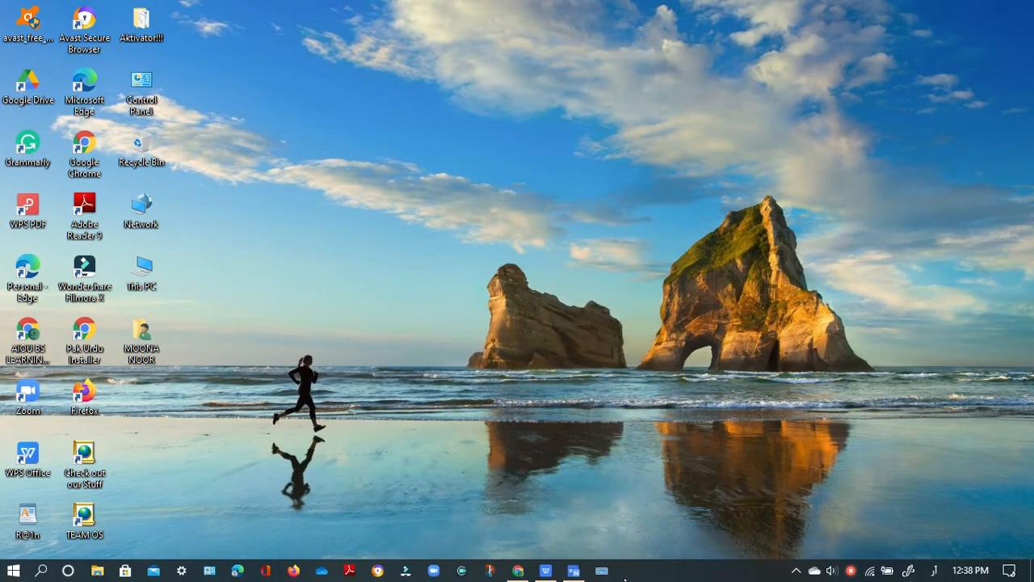
left_click(575, 570)
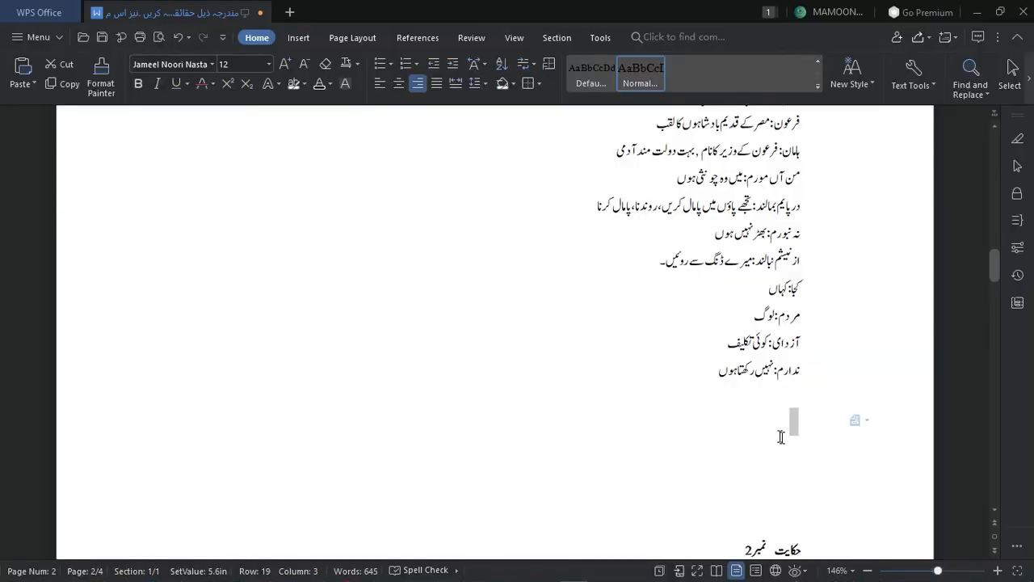
key("ctrl+v")
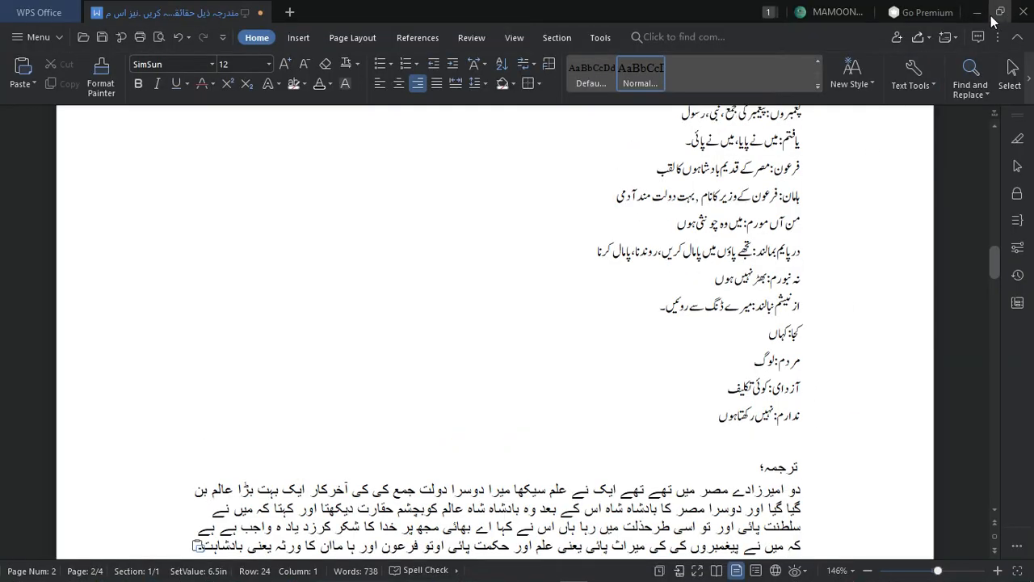
left_click(977, 12)
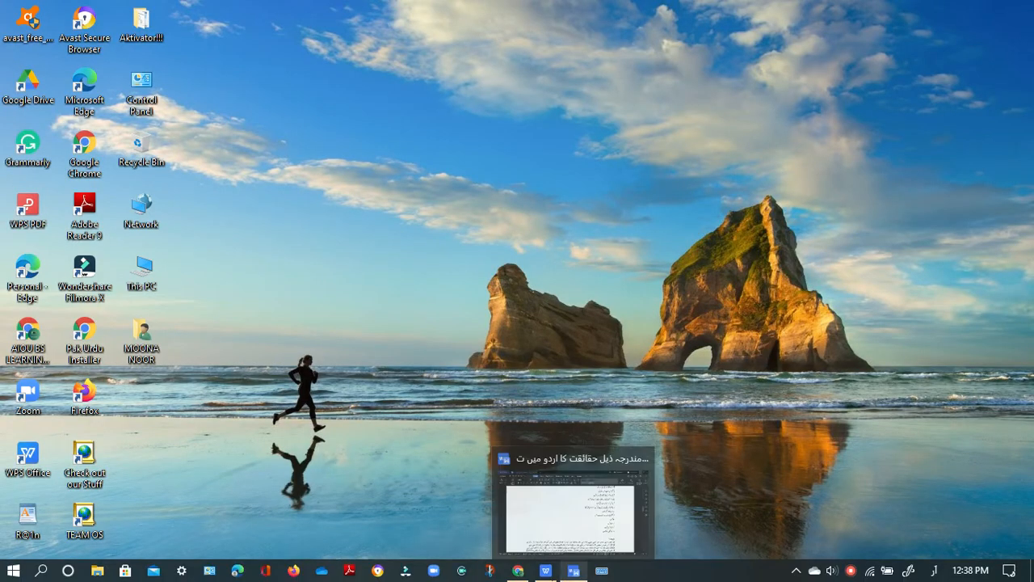
Switch to the Google Docs document in the browser and check whether its changes are saved to Drive
left_click(518, 571)
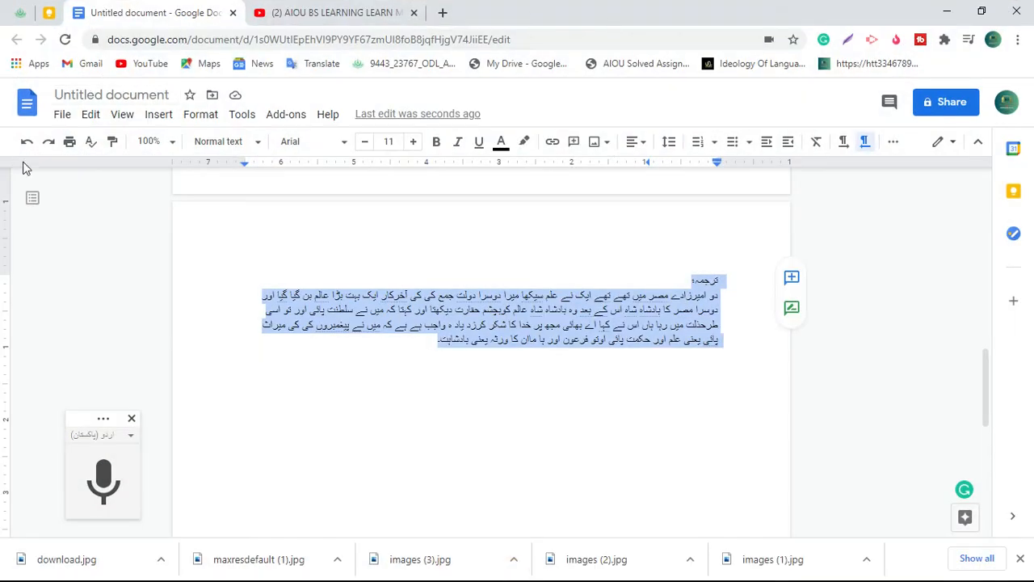
left_click(534, 241)
scroll(534, 300, "up", 10)
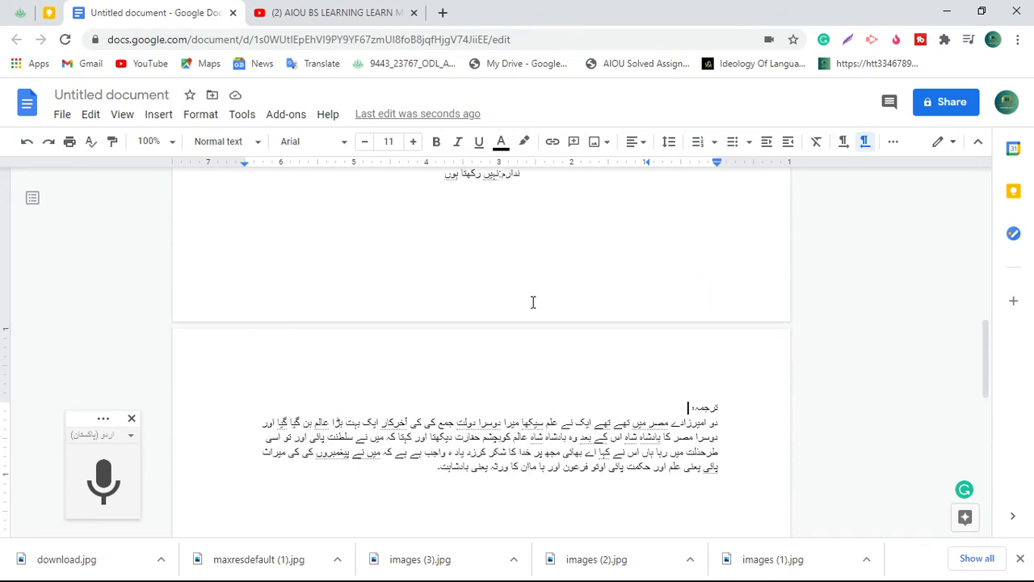
left_click(63, 114)
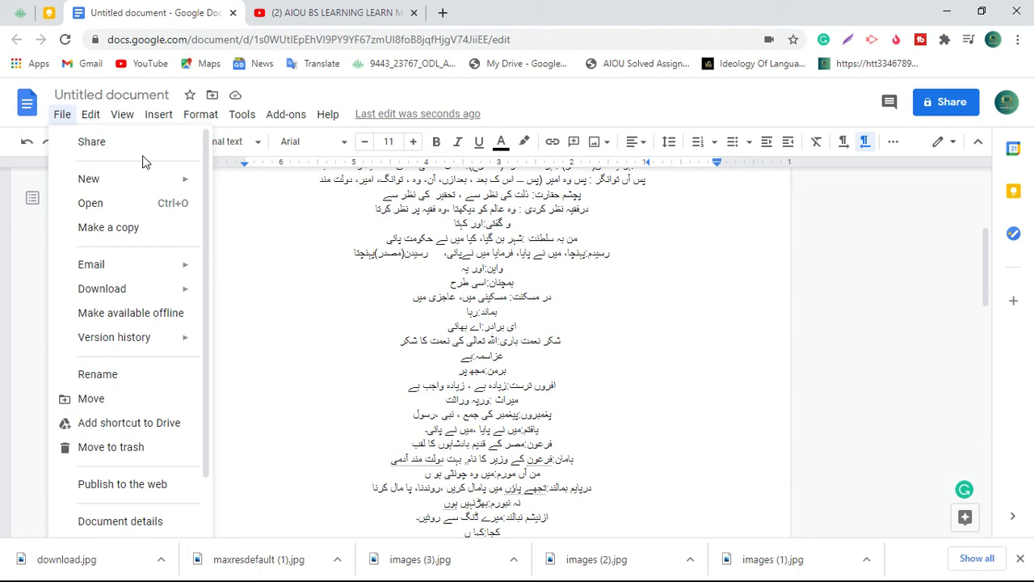
mouse_move(173, 186)
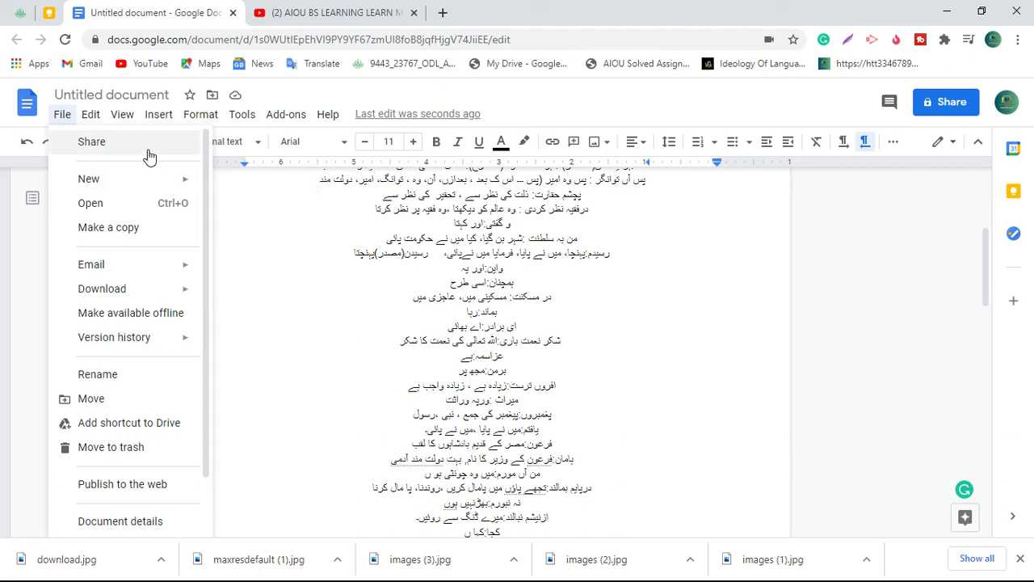
left_click(261, 247)
key("ctrl+shift+s")
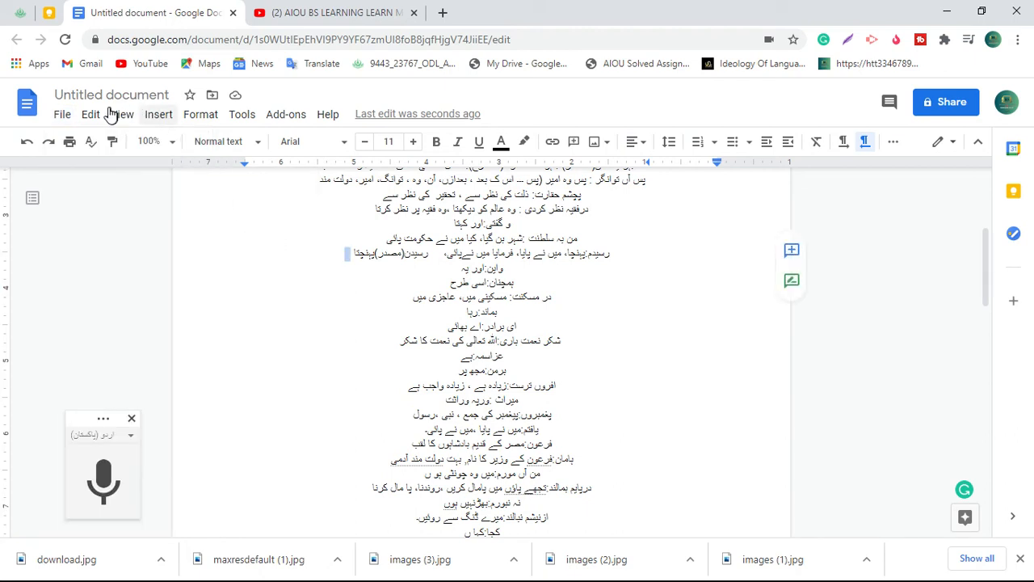
left_click(234, 97)
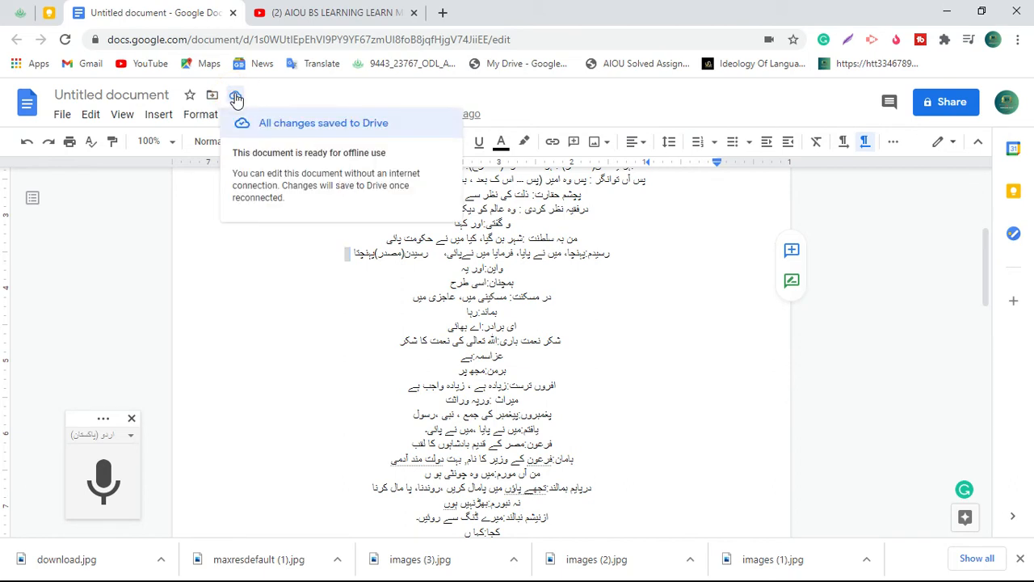
left_click(91, 116)
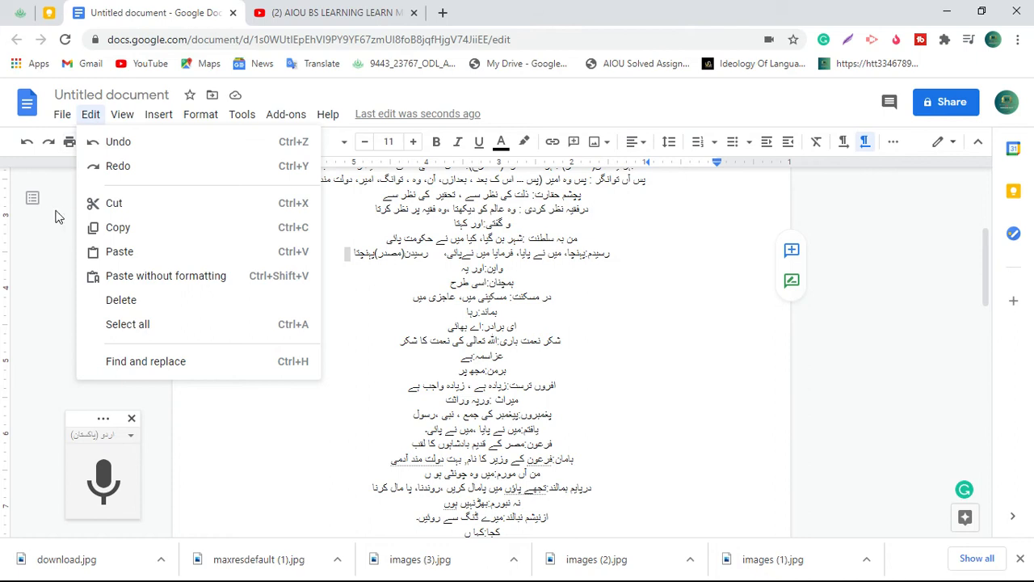
left_click(32, 198)
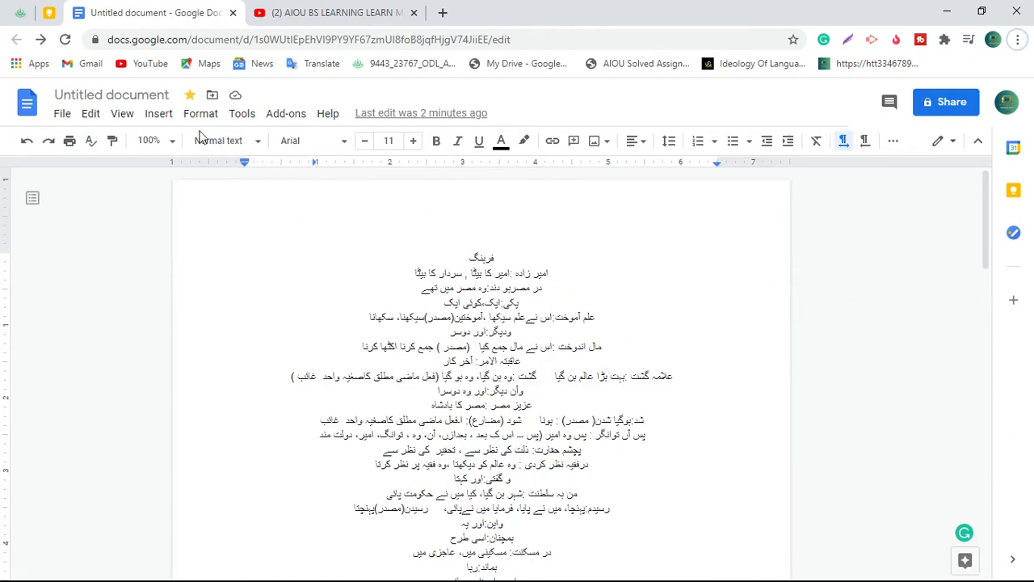
Remove the star from the Google Docs document and rename it "فرہنگ"
scroll(661, 330, "down", 1)
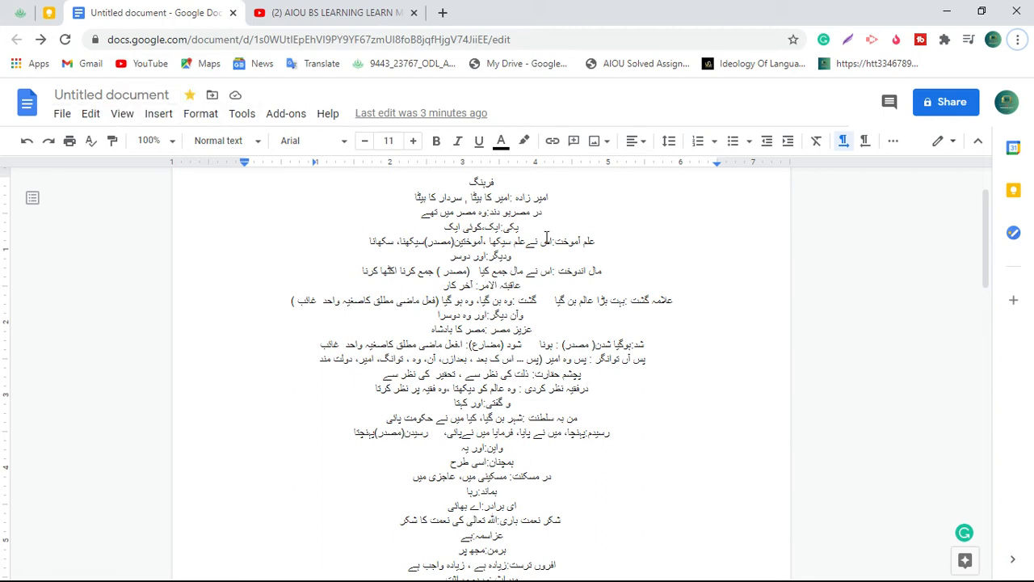
scroll(341, 200, "up", 2)
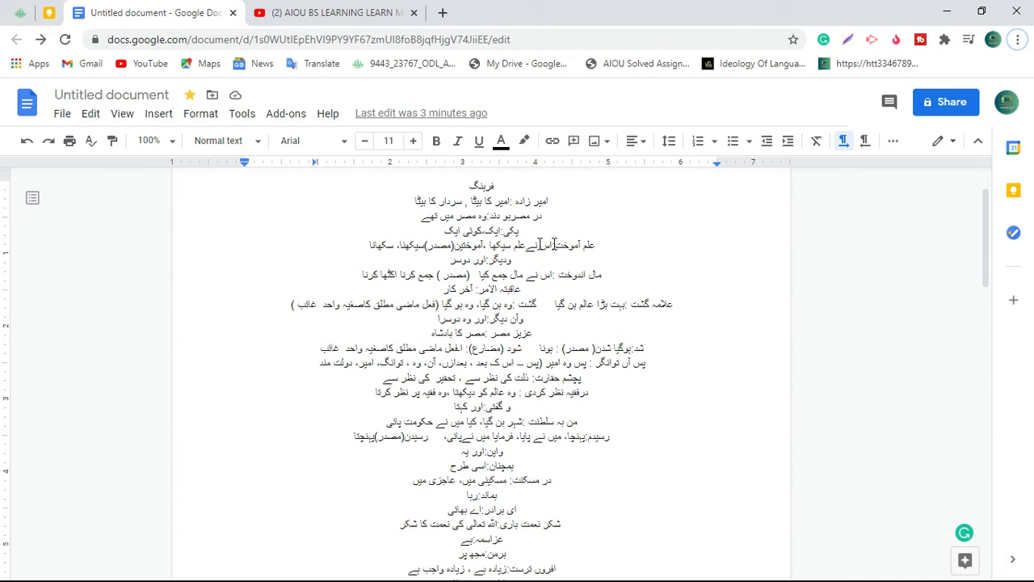
scroll(449, 299, "down", 6)
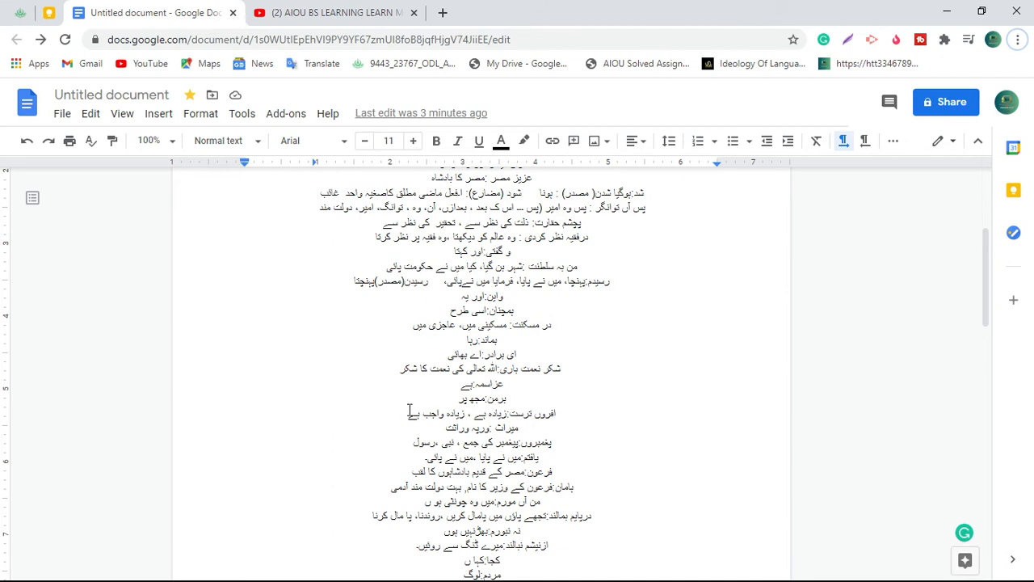
left_click(190, 97)
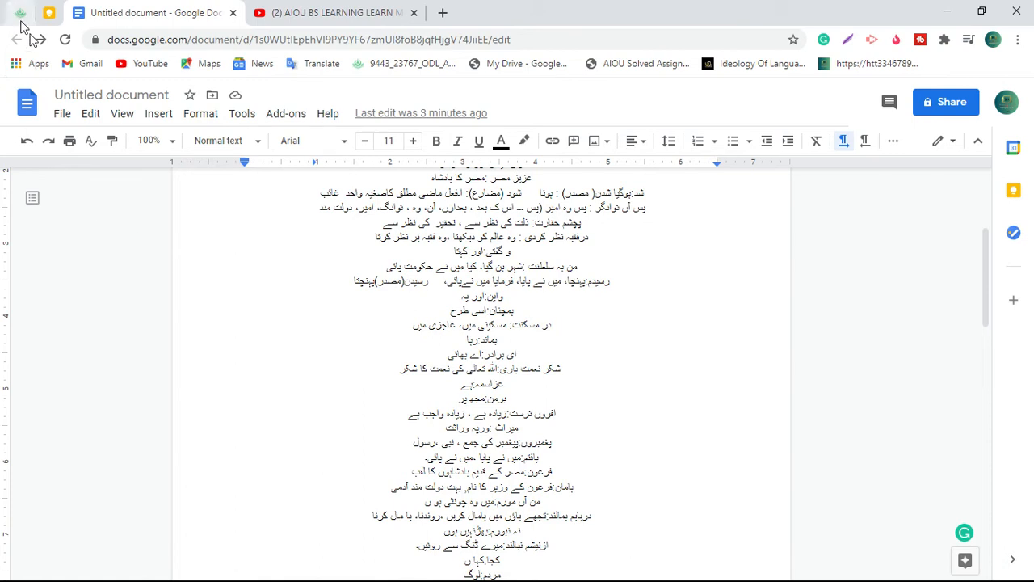
left_click(100, 95)
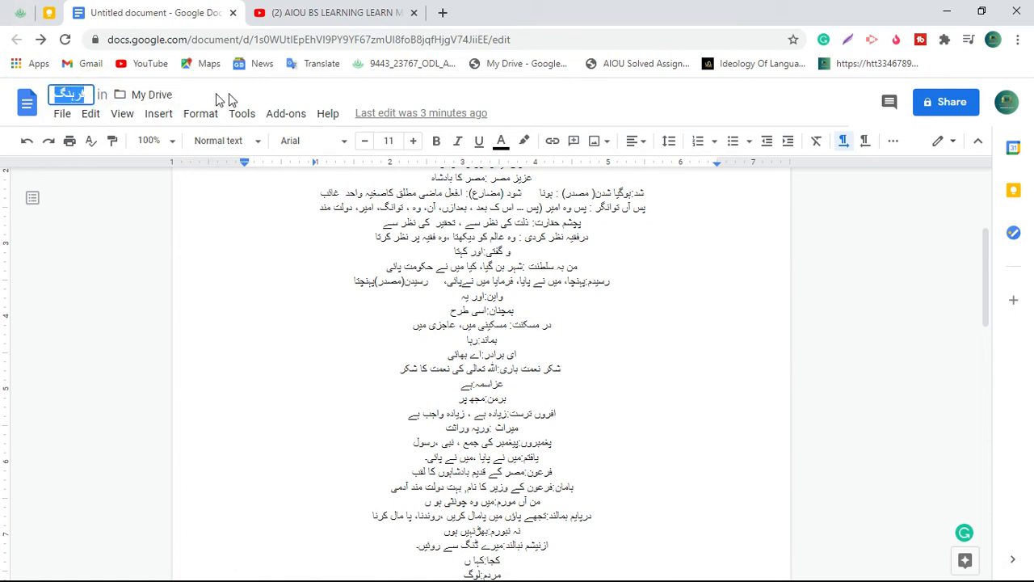
left_click(259, 99)
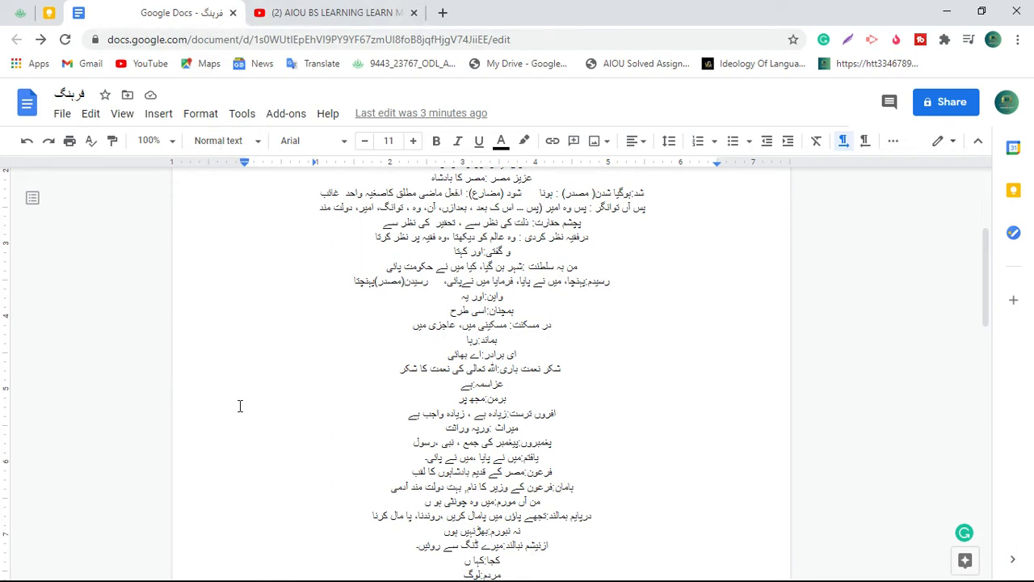
Look through the renamed document, close it, and open a new browser tab
scroll(477, 430, "up", 3)
scroll(354, 330, "down", 10)
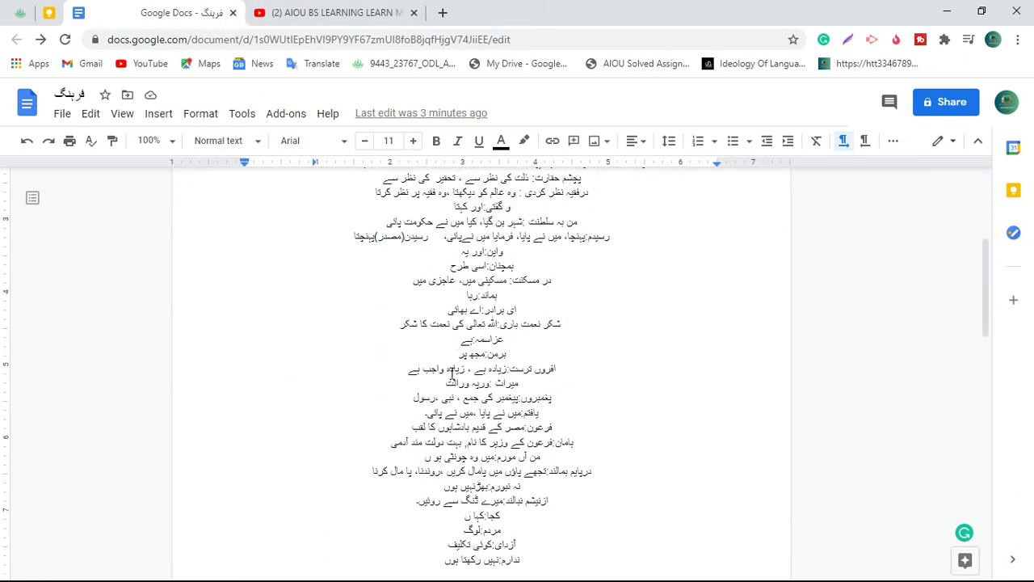
scroll(479, 365, "down", 5)
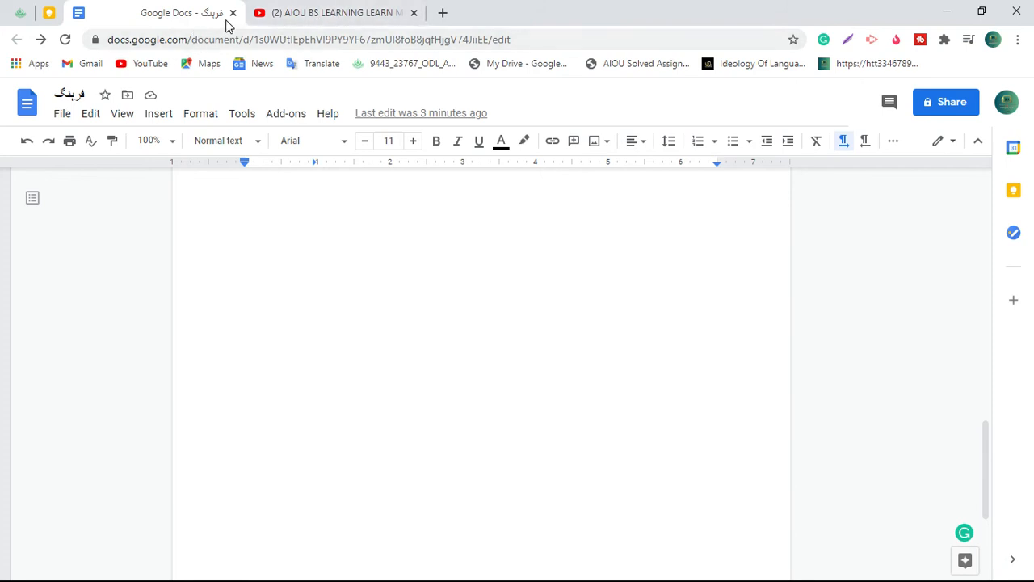
left_click(233, 13)
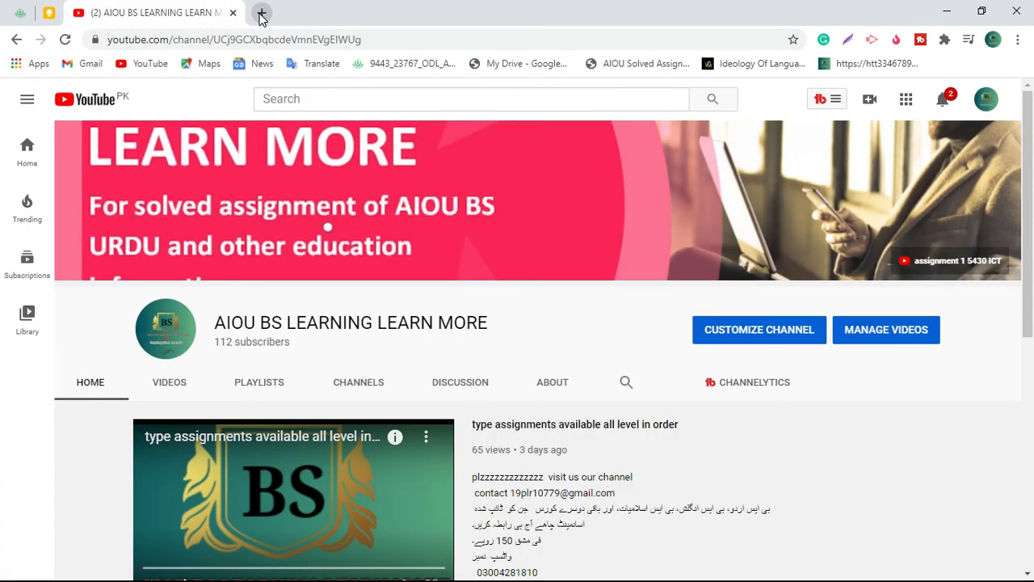
left_click(261, 14)
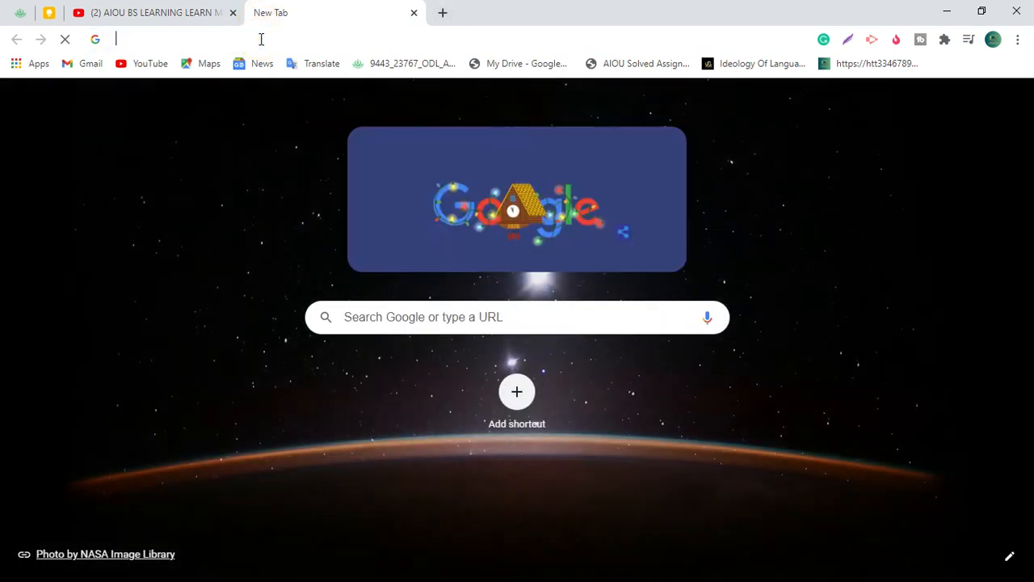
left_click(261, 38)
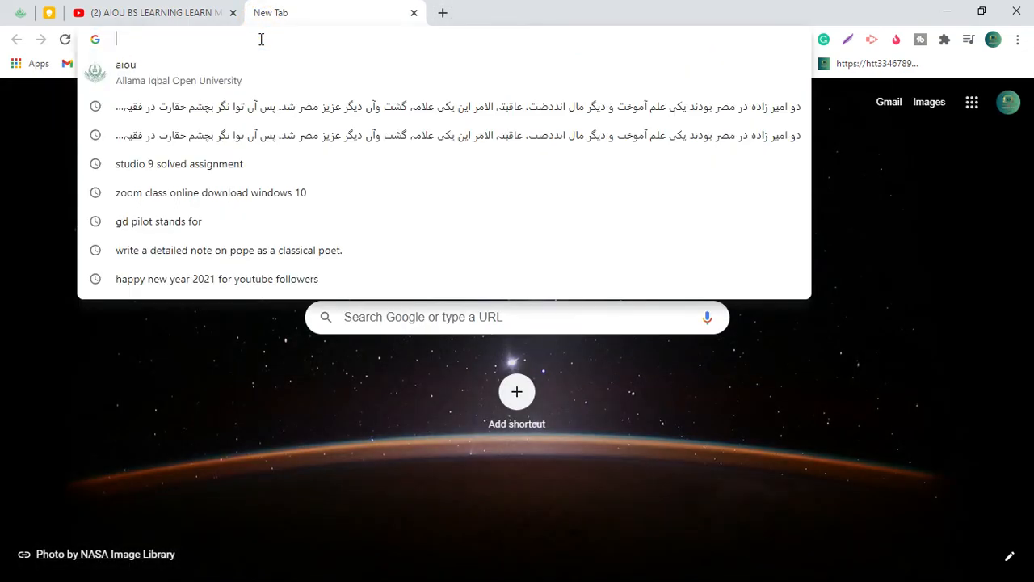
type("دبچ")
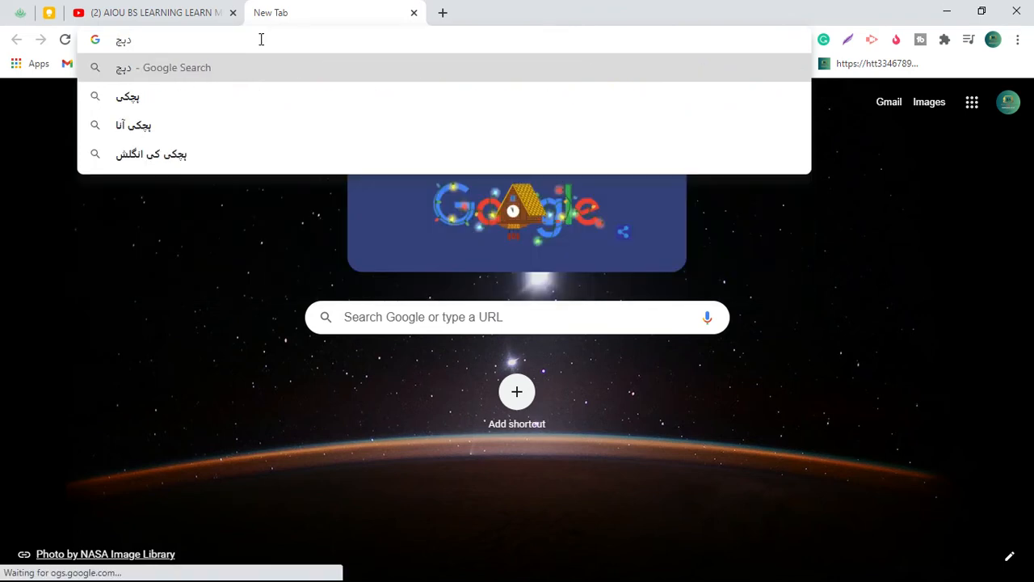
key("BackSpace")
key("BackSpace")
key("BackSpace")
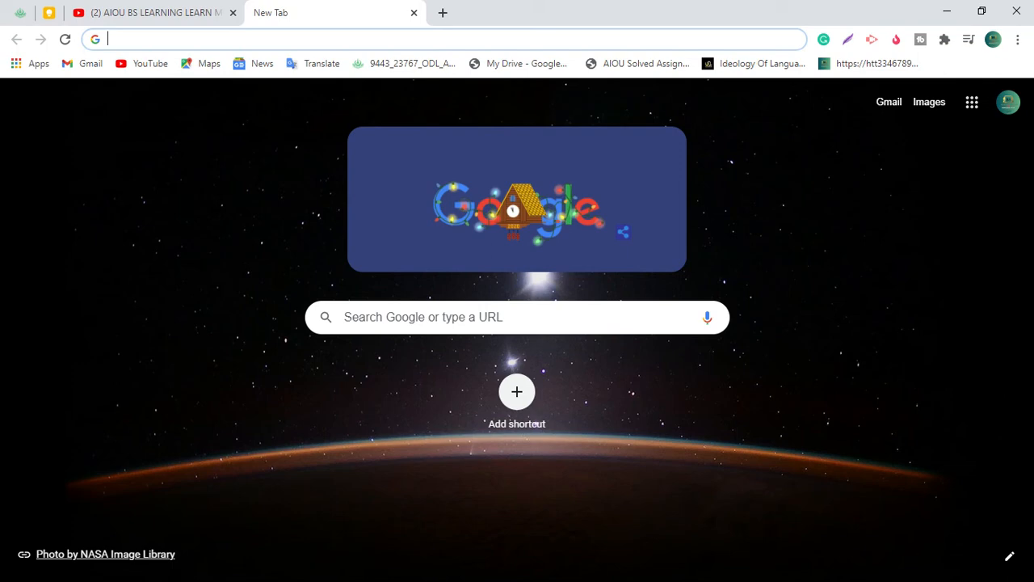
Switch the keyboard input language from Urdu to English
key("super")
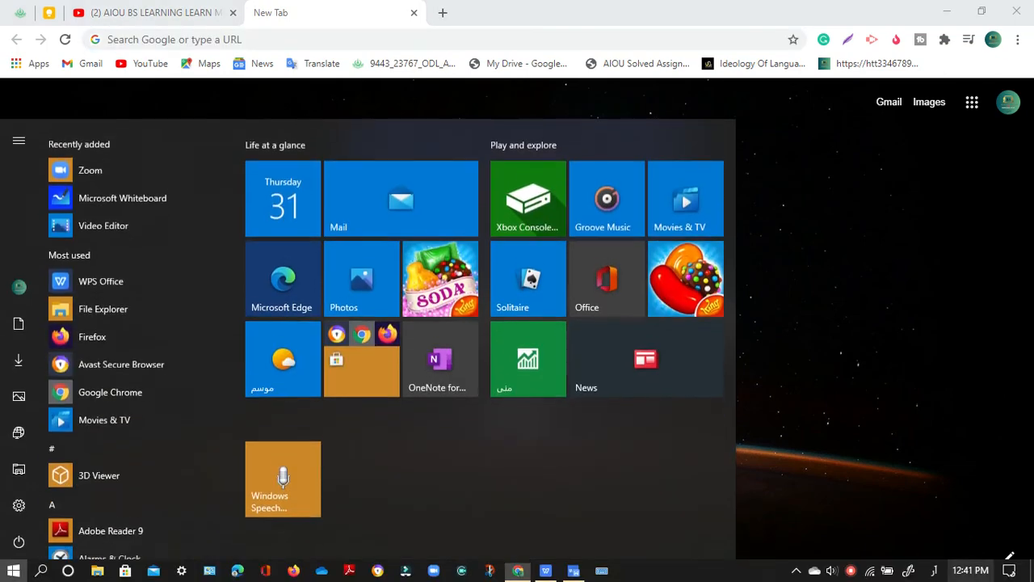
left_click(947, 571)
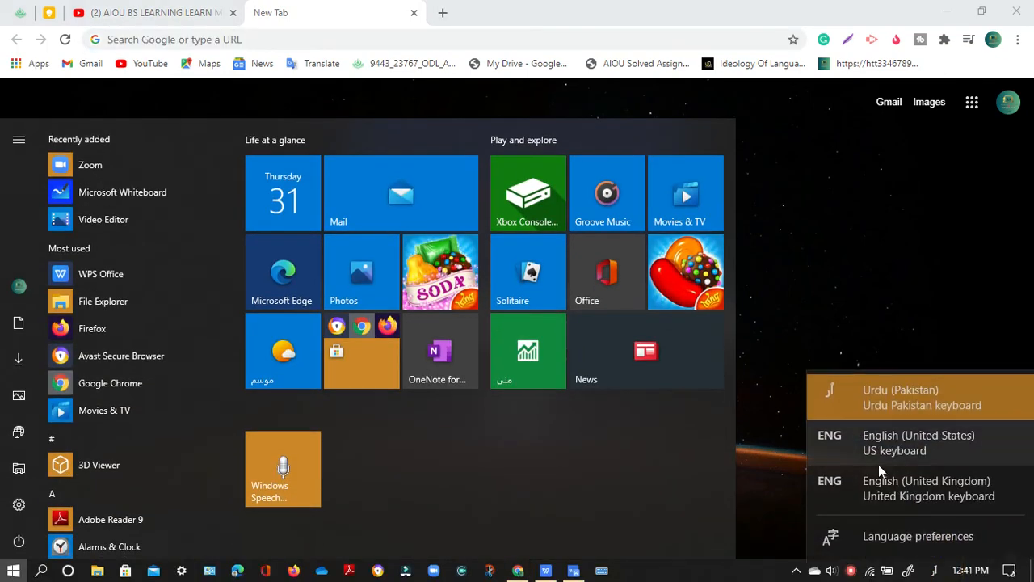
left_click(879, 465)
Search Google for "docs.google.com word" and try to reach Google Docs through its personal-use product page
left_click(253, 40)
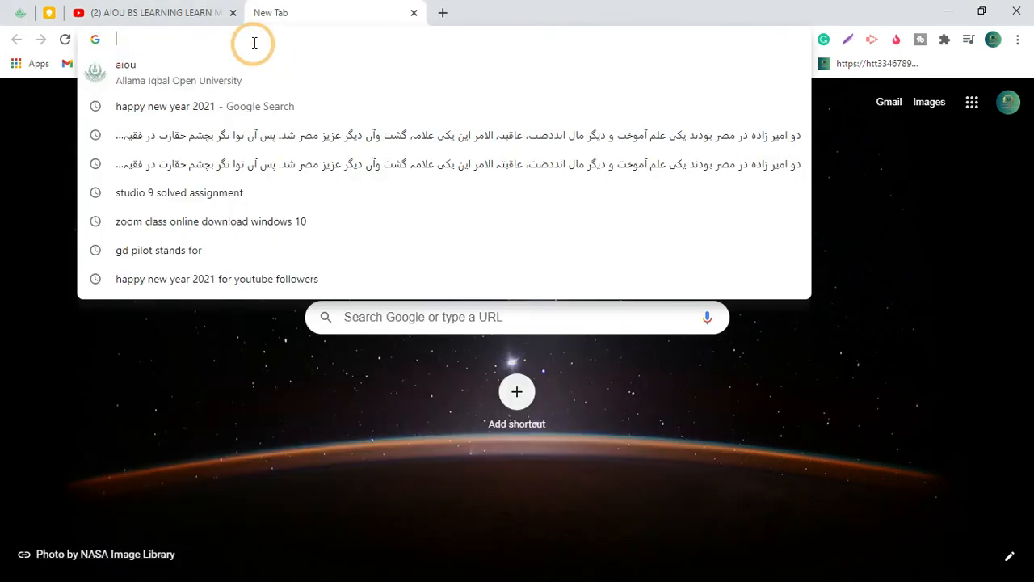
type("doc")
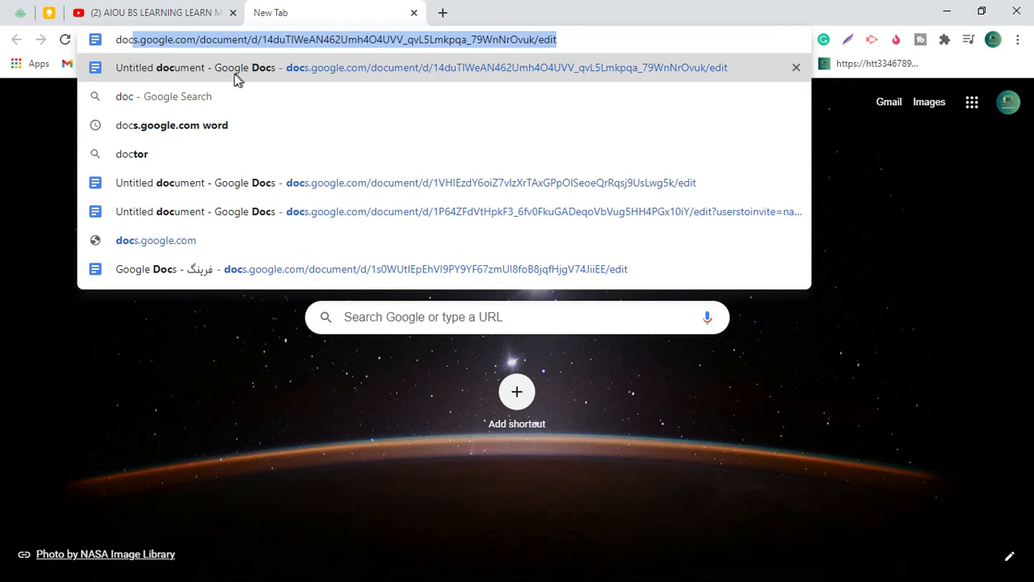
left_click(185, 132)
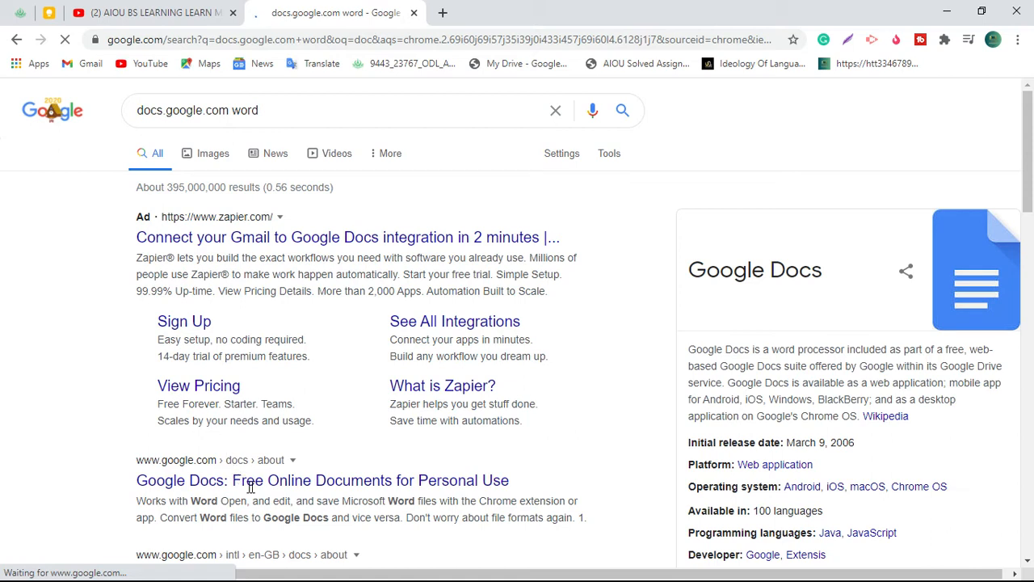
left_click(286, 488)
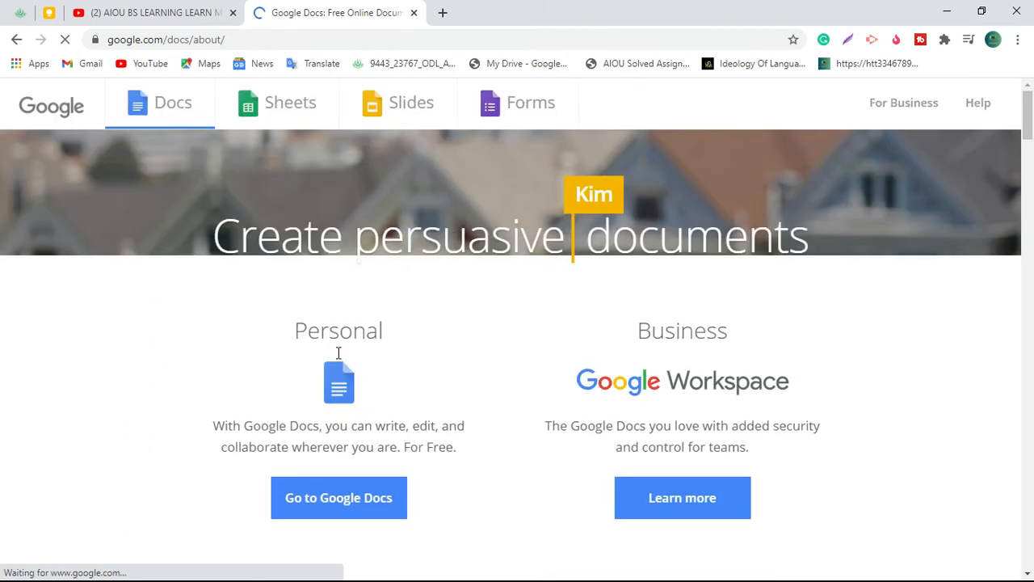
scroll(515, 353, "down", 4)
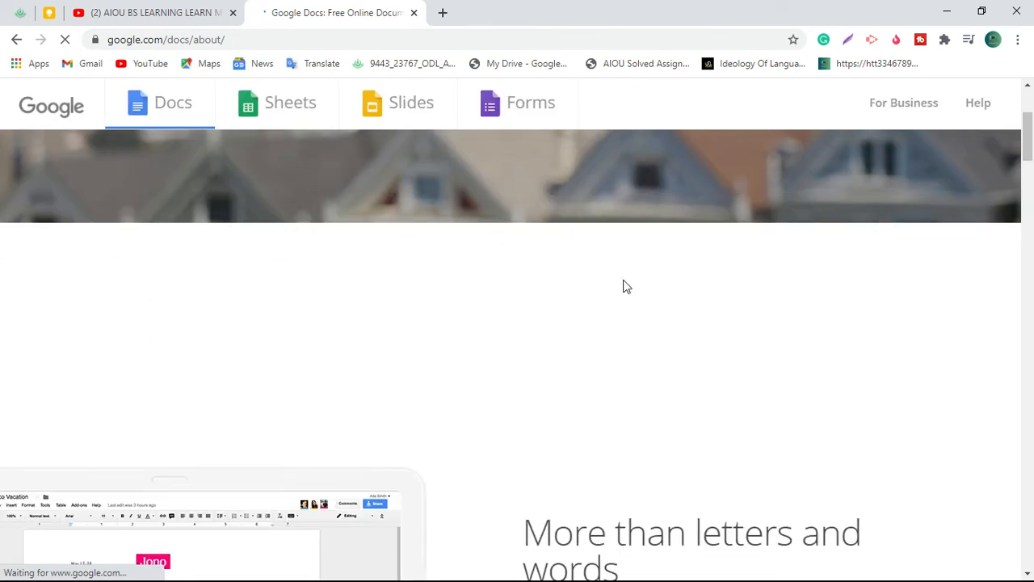
scroll(568, 247, "up", 4)
left_click(315, 494)
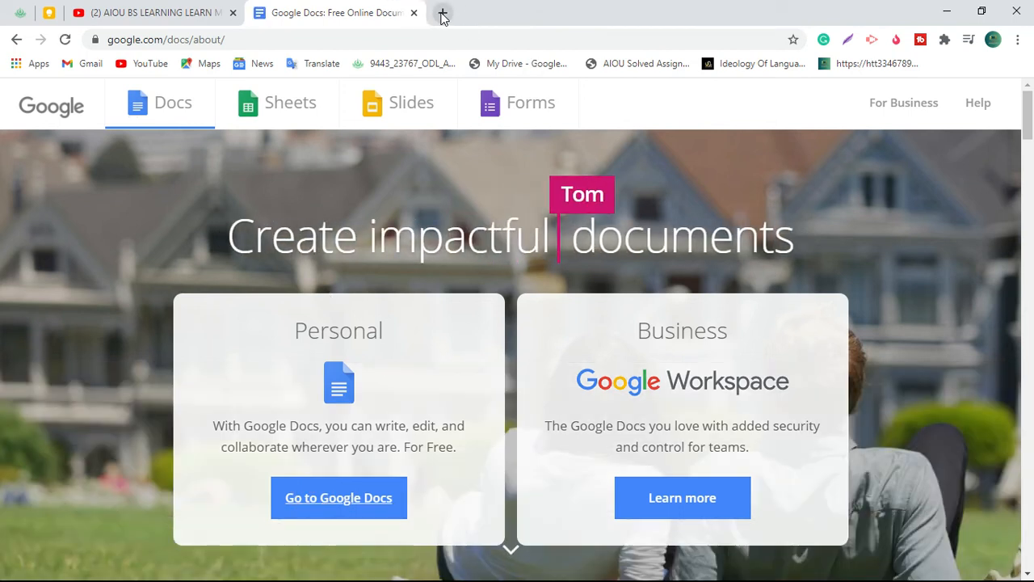
Open Google Drive in a new browser tab
left_click(442, 14)
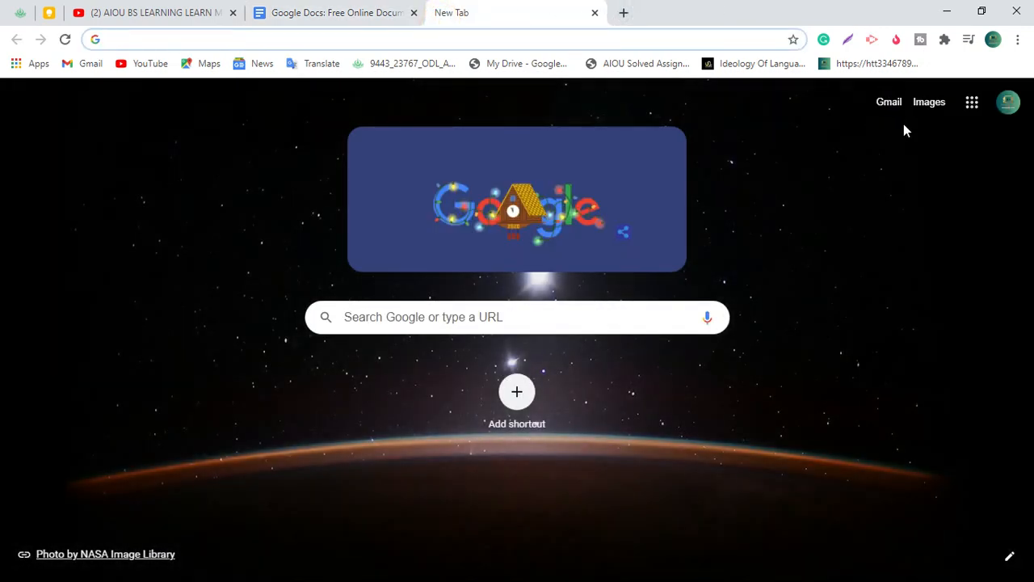
left_click(973, 104)
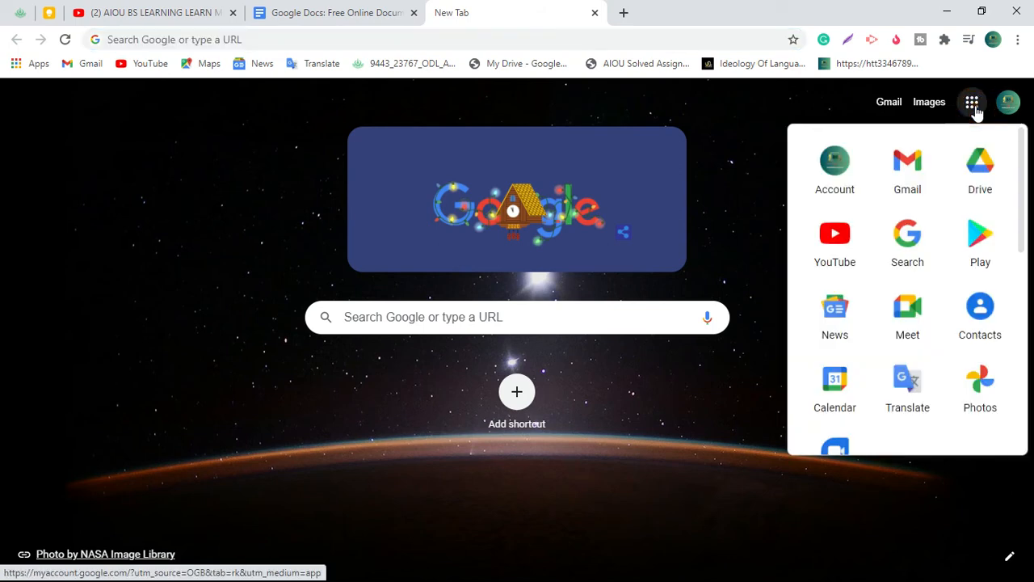
left_click(988, 186)
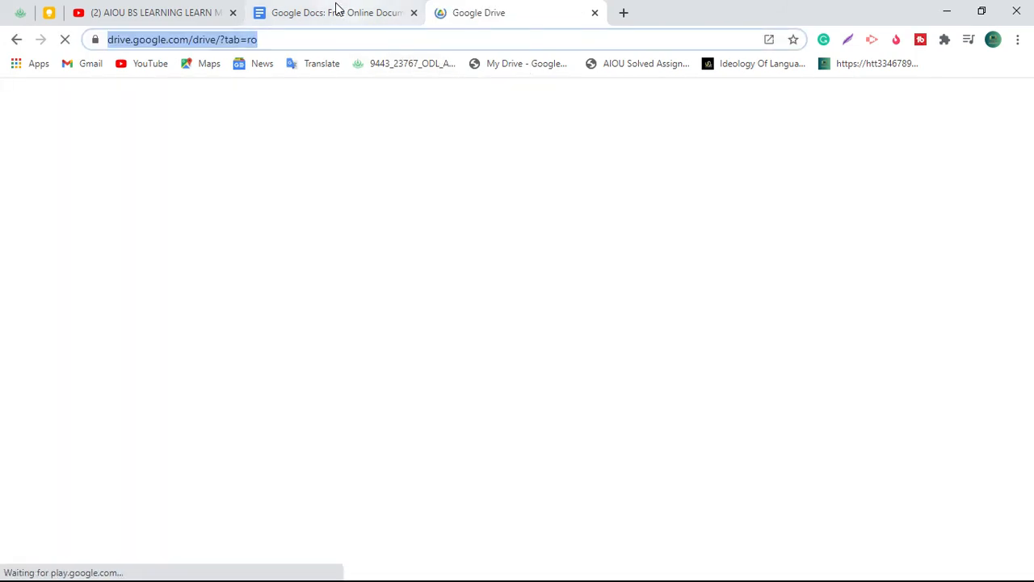
left_click(337, 10)
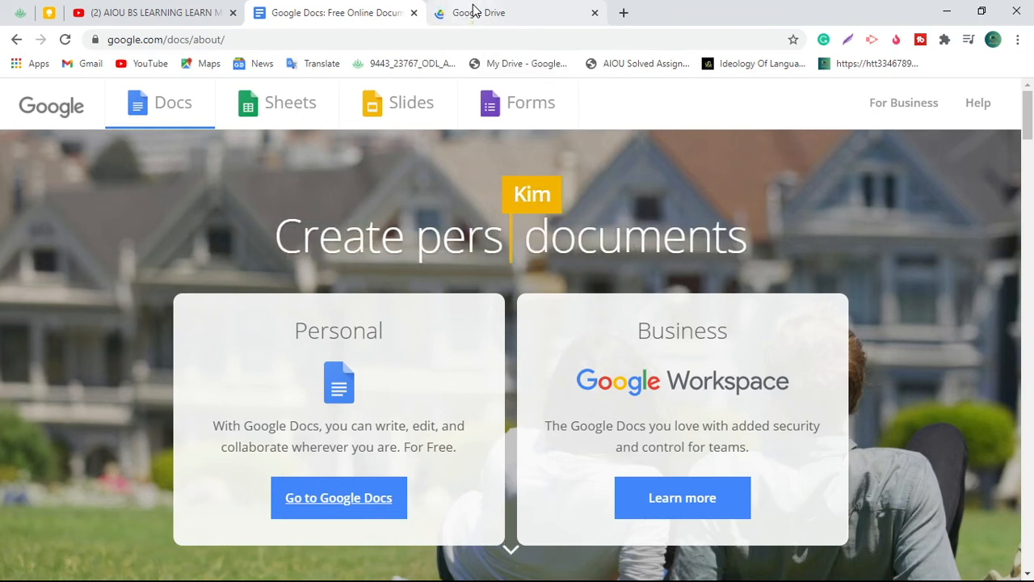
left_click(475, 9)
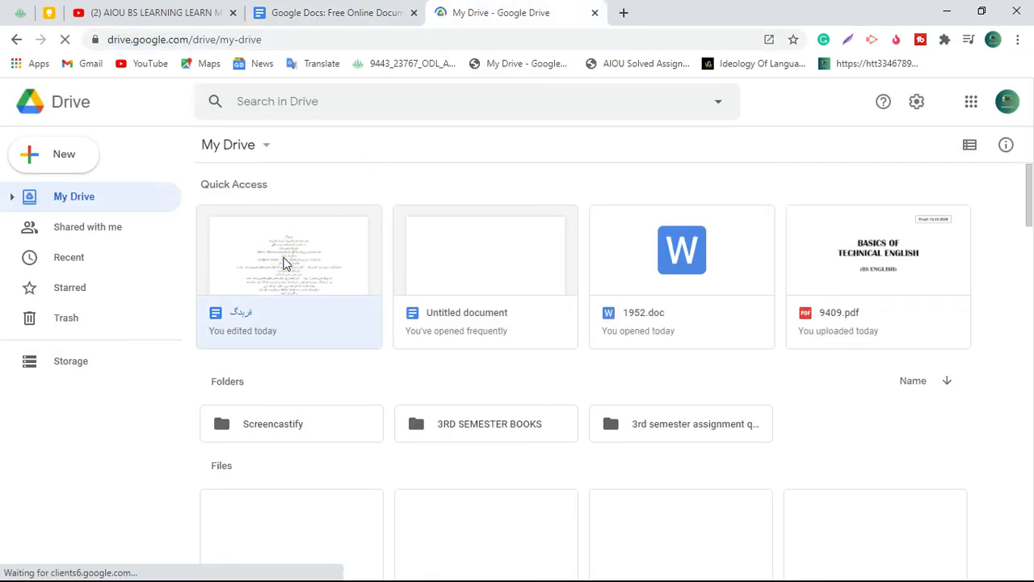
Open the "فرہنگ" document from My Drive and go to its "ترجمہ" paragraph
left_click(233, 315)
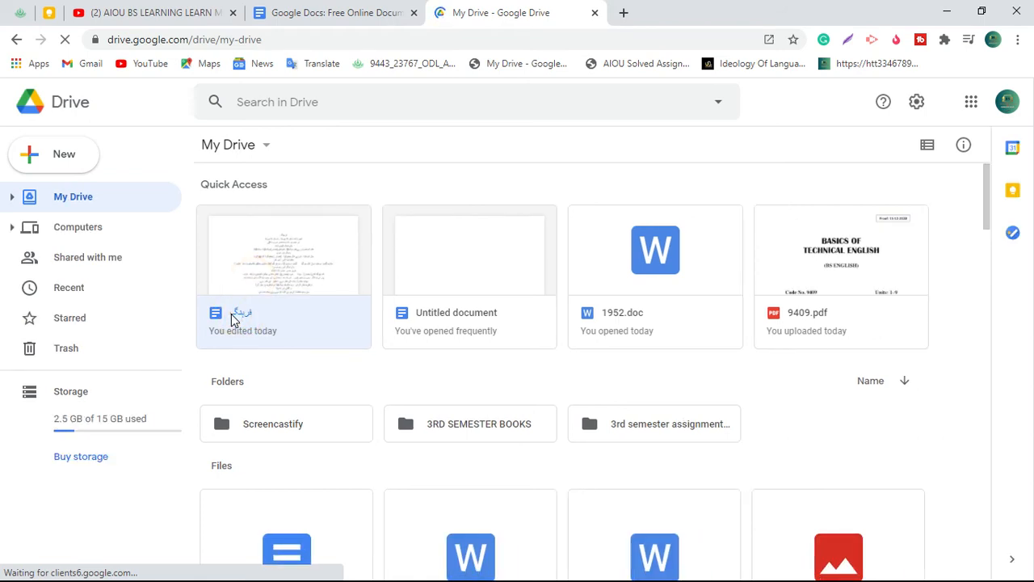
right_click(214, 327)
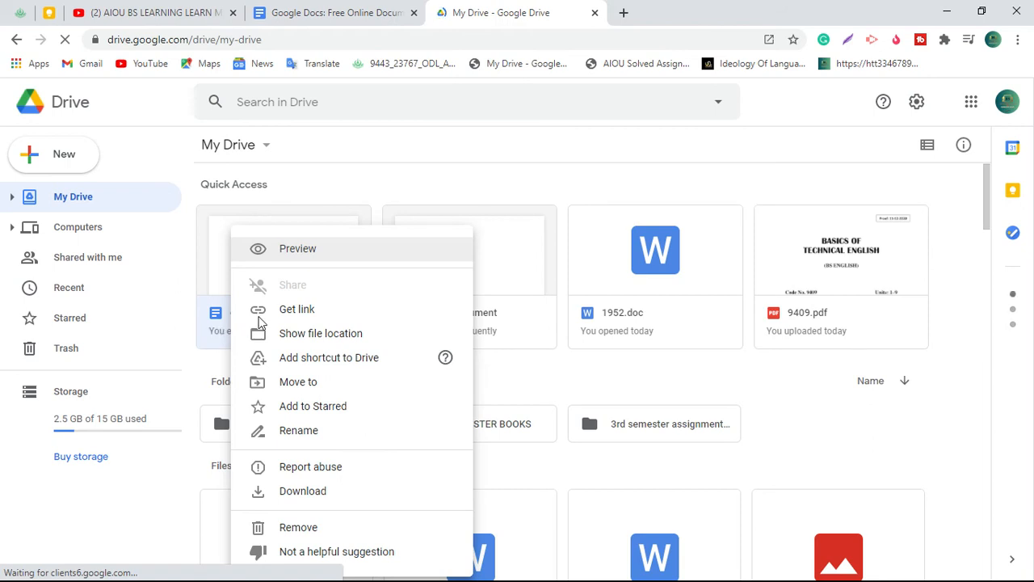
left_click(291, 249)
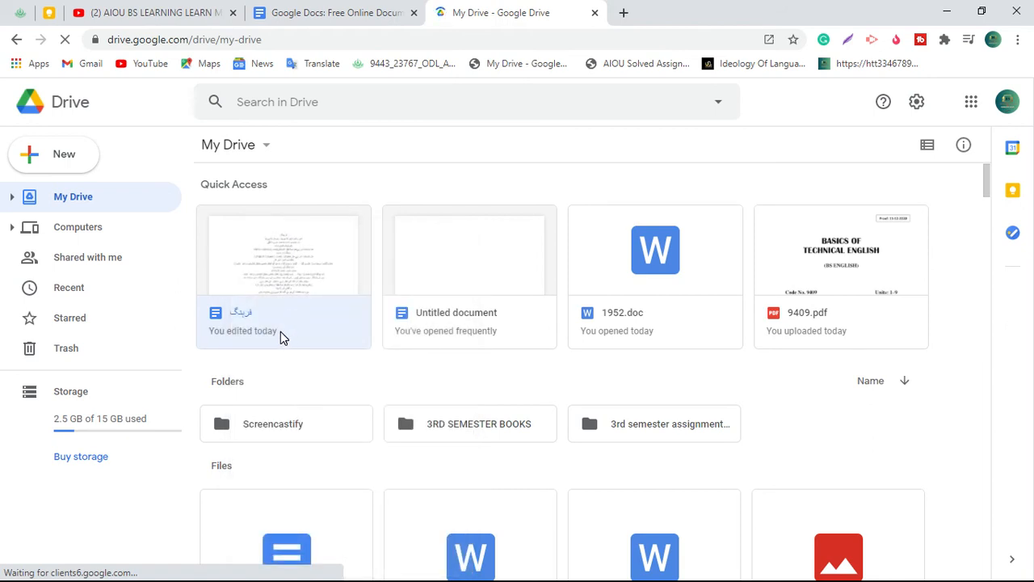
left_click(252, 289)
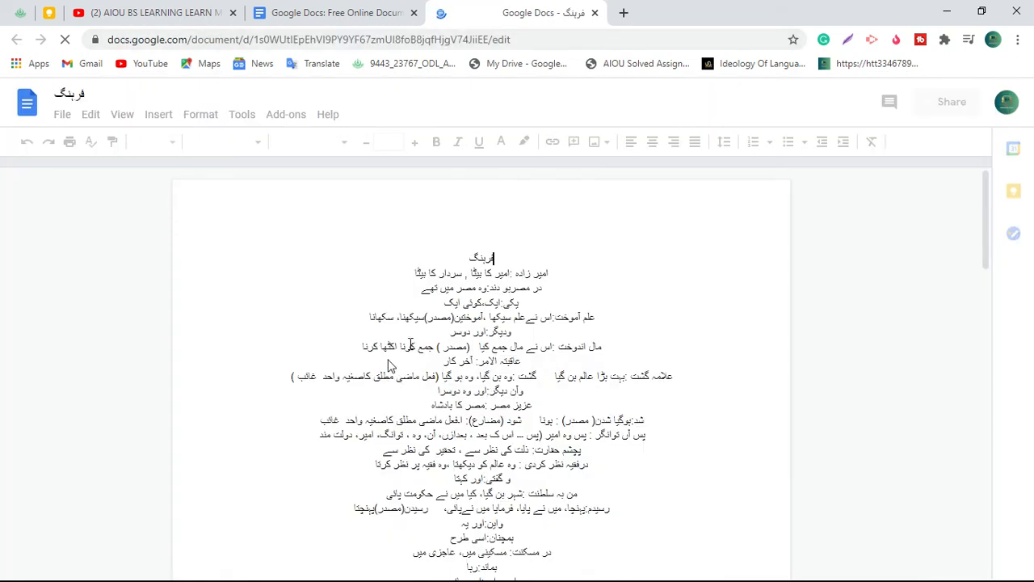
scroll(518, 308, "down", 6)
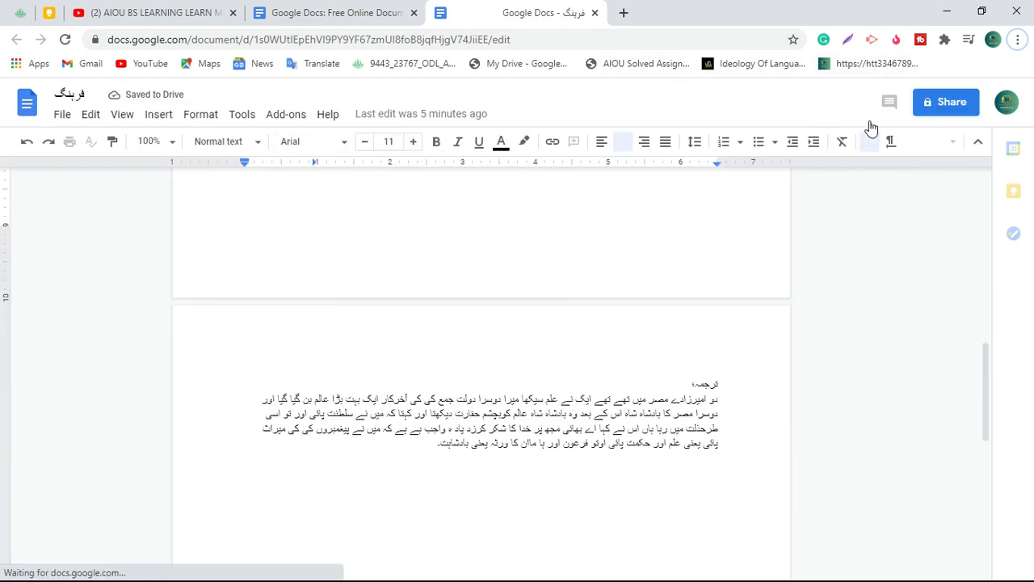
Bring up the document's sharing options and leave them without sharing
left_click(945, 105)
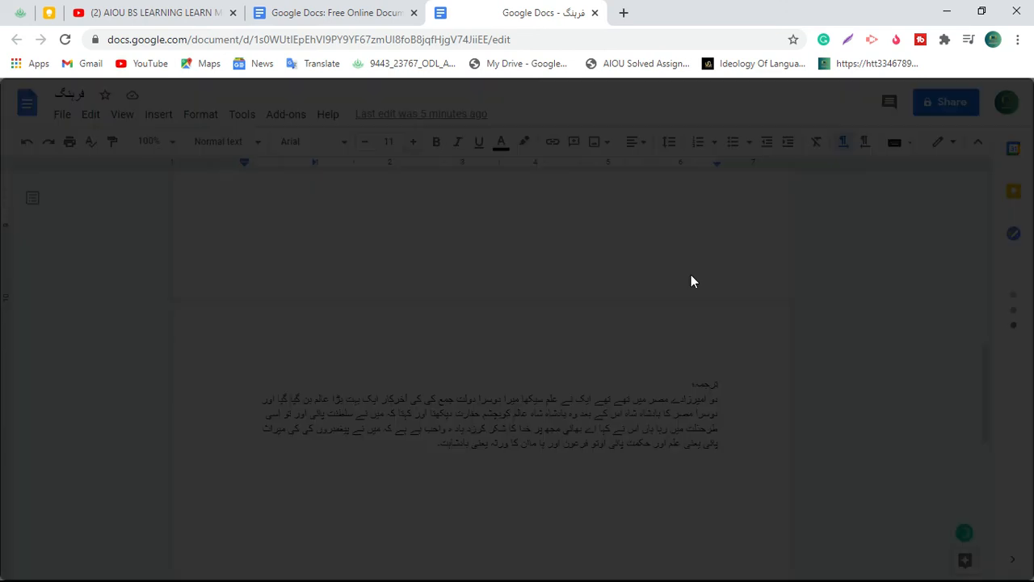
left_click(501, 249)
left_click(250, 197)
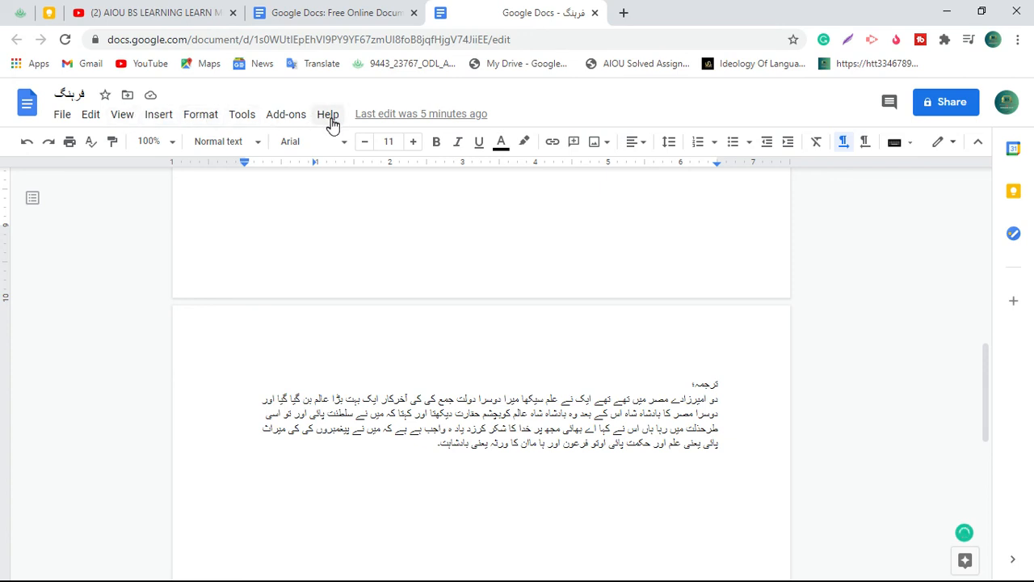
scroll(501, 269, "up", 1)
scroll(501, 269, "down", 1)
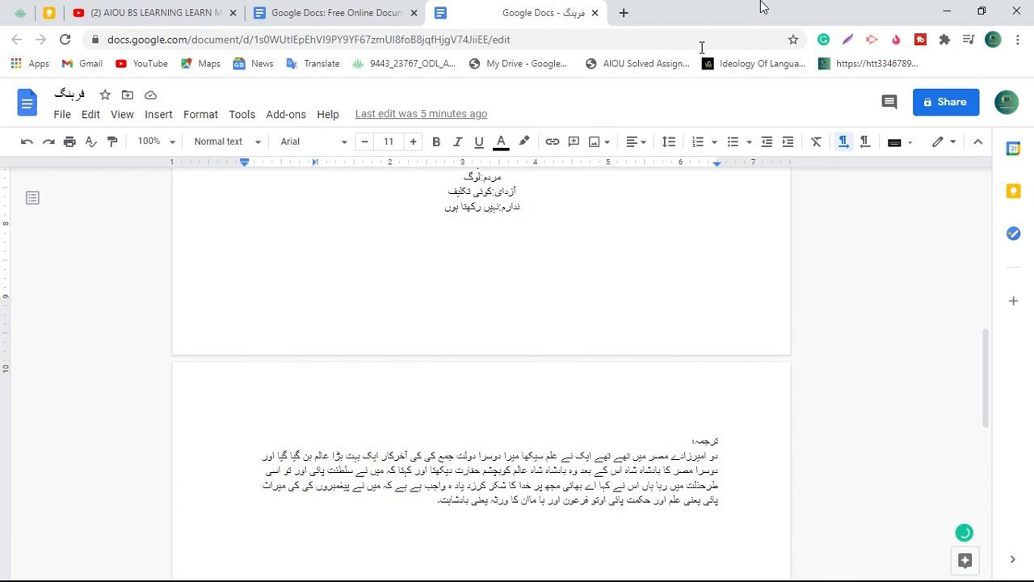
Switch to WPS Writer and set the "ترجمہ" heading and its translation paragraph in the Jameel Noori Nastaleeq font
left_click(950, 10)
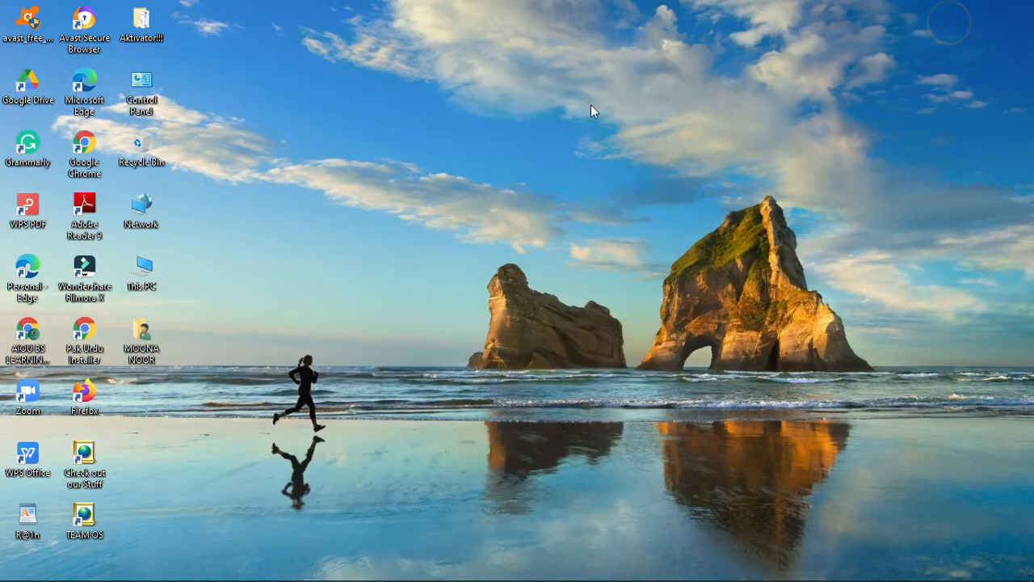
left_click(572, 569)
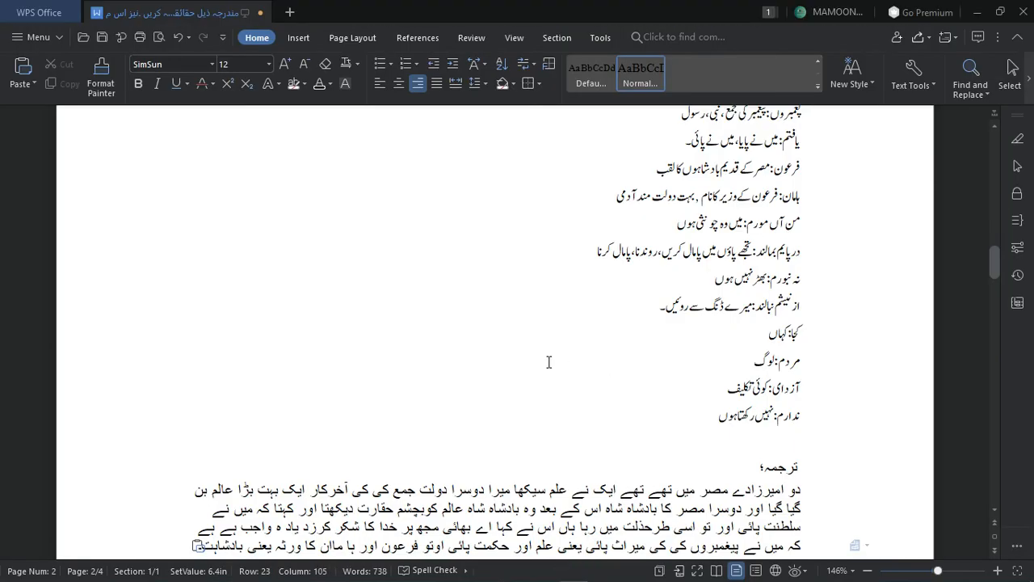
scroll(552, 422, "down", 3)
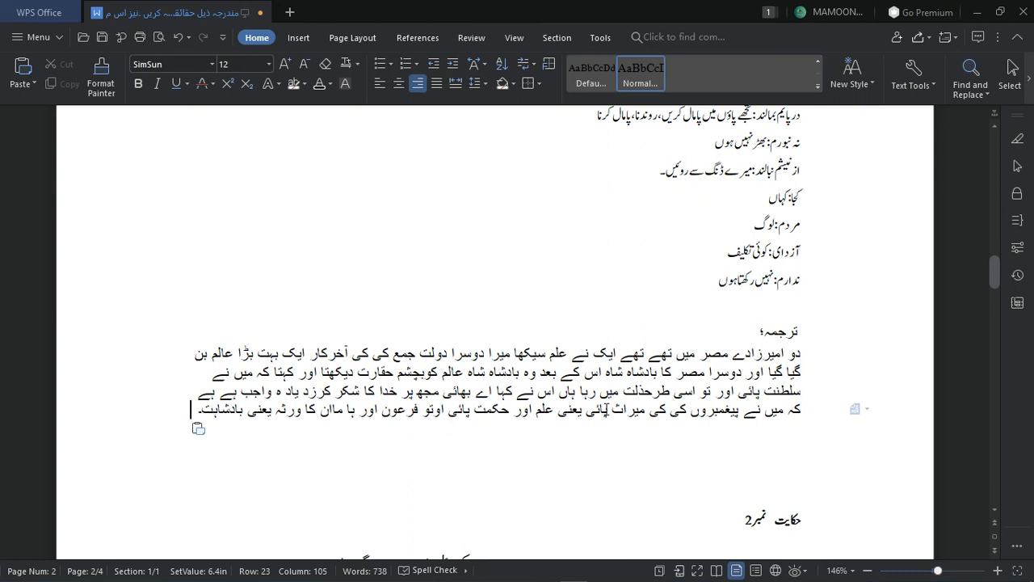
left_click_drag(130, 413, 115, 336)
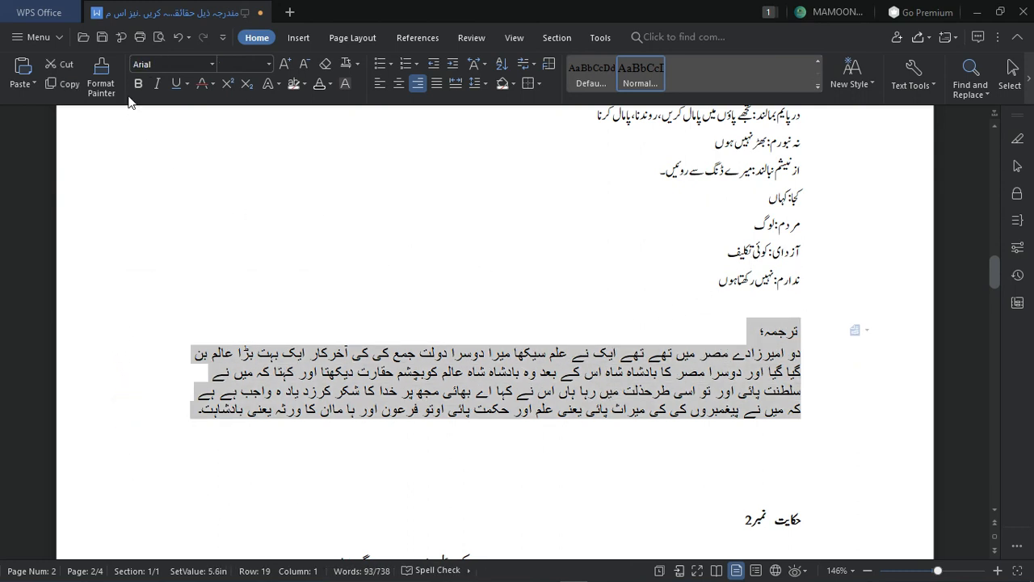
left_click(209, 64)
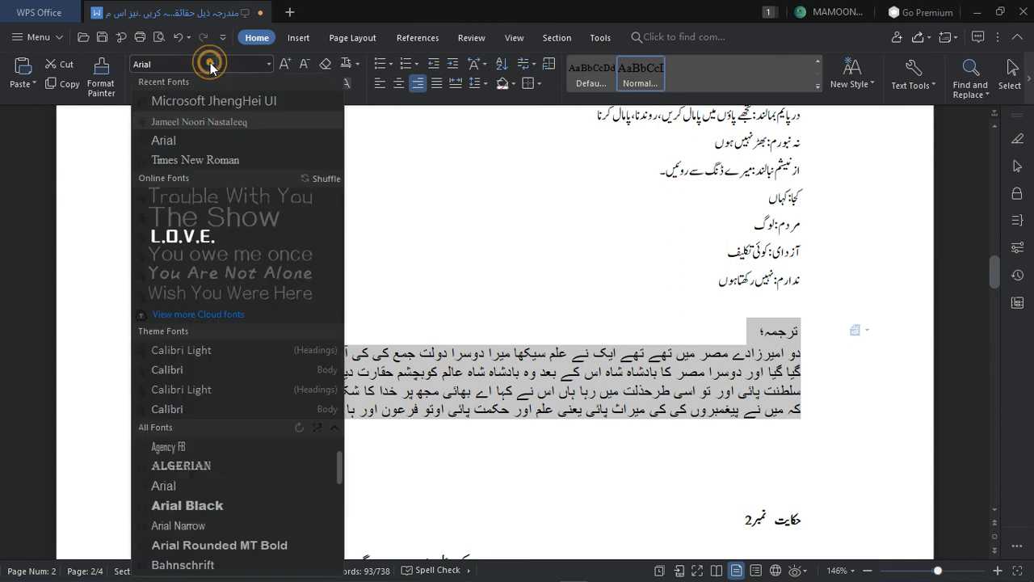
left_click(176, 120)
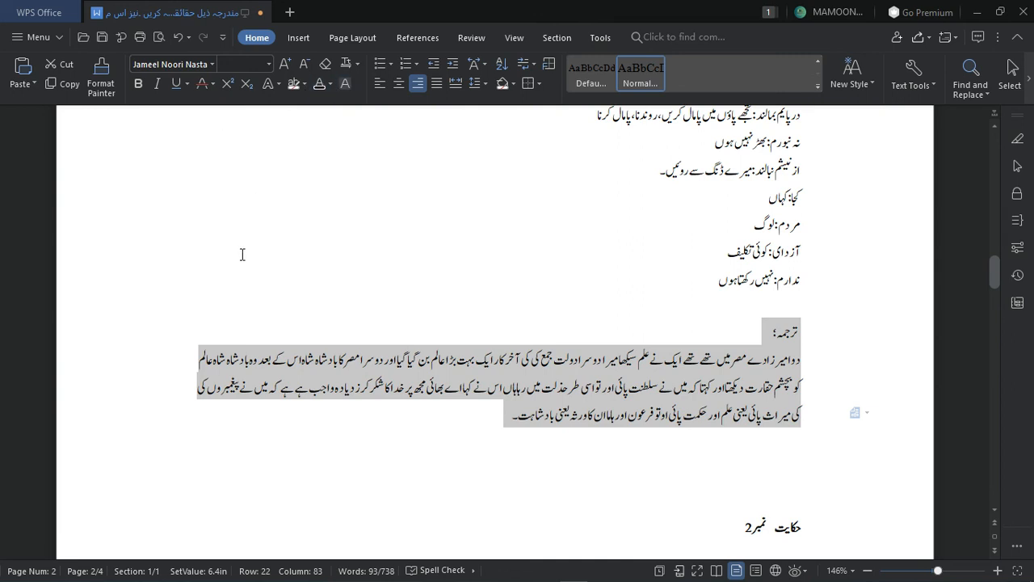
left_click(394, 331)
In the "فرہنگ" list, move the meaning after "مال اندوخت:" onto its own line and justify that line
scroll(324, 412, "up", 1)
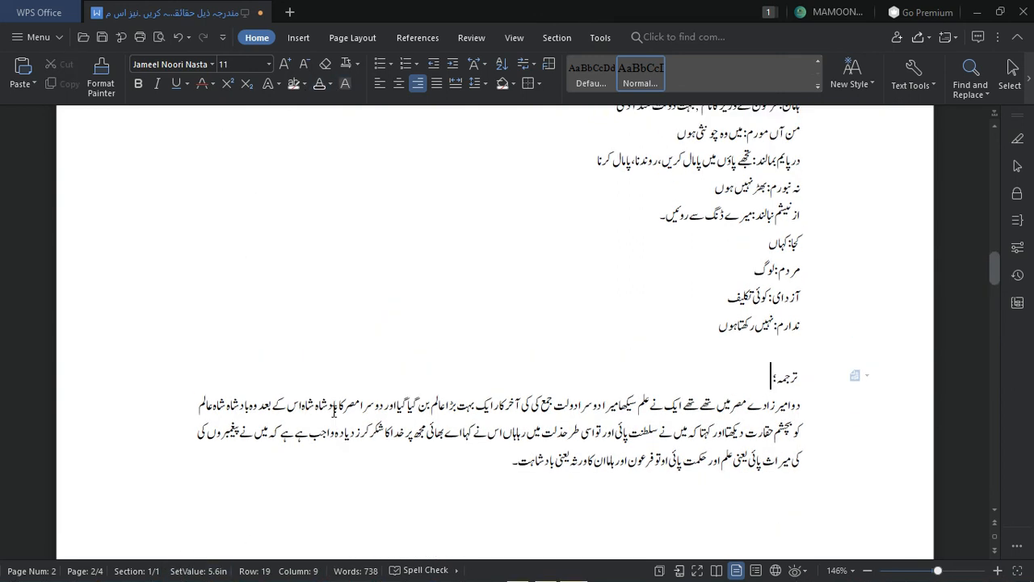
scroll(299, 405, "up", 3)
scroll(289, 402, "up", 3)
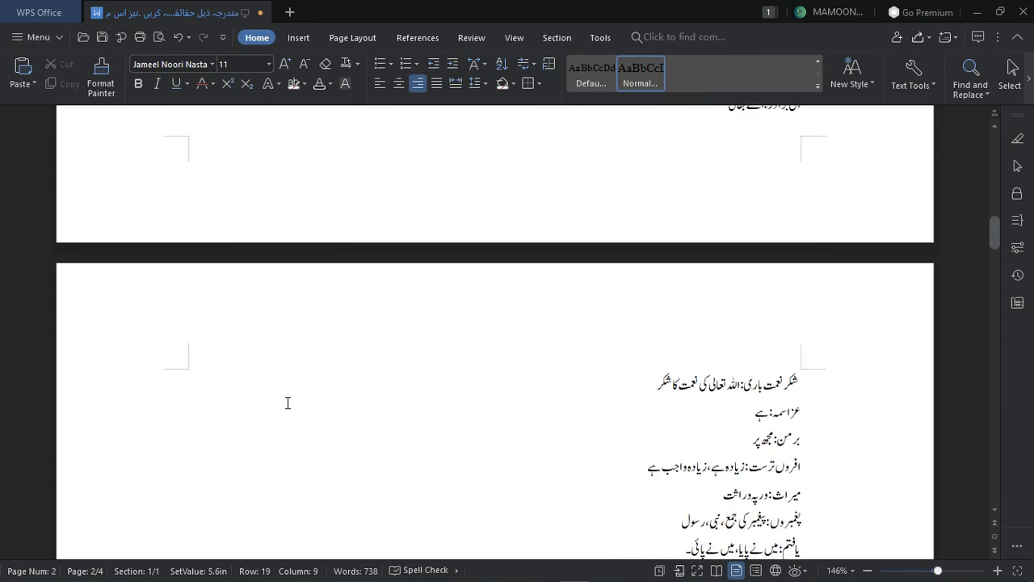
scroll(287, 403, "up", 7)
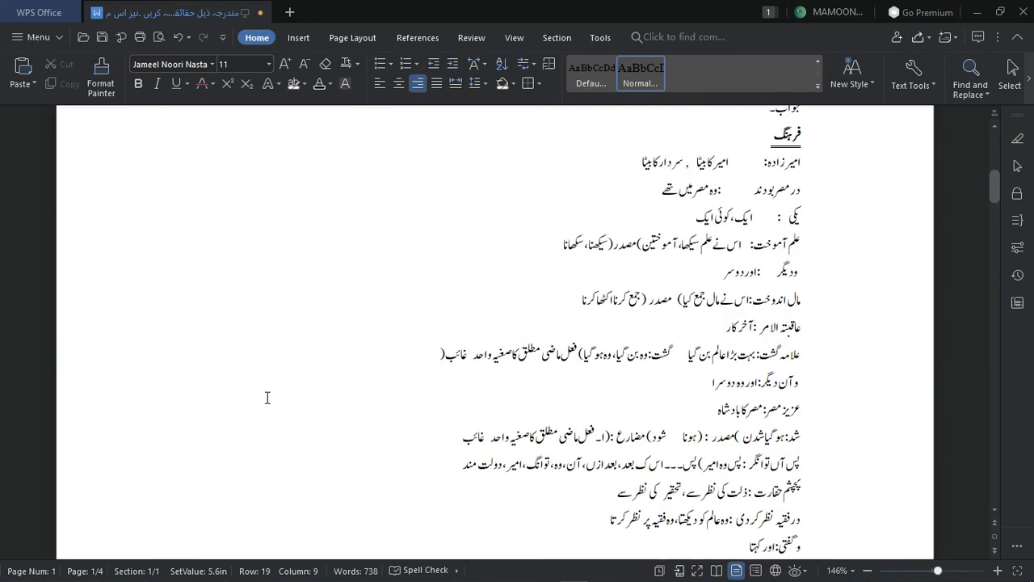
scroll(727, 250, "up", 1)
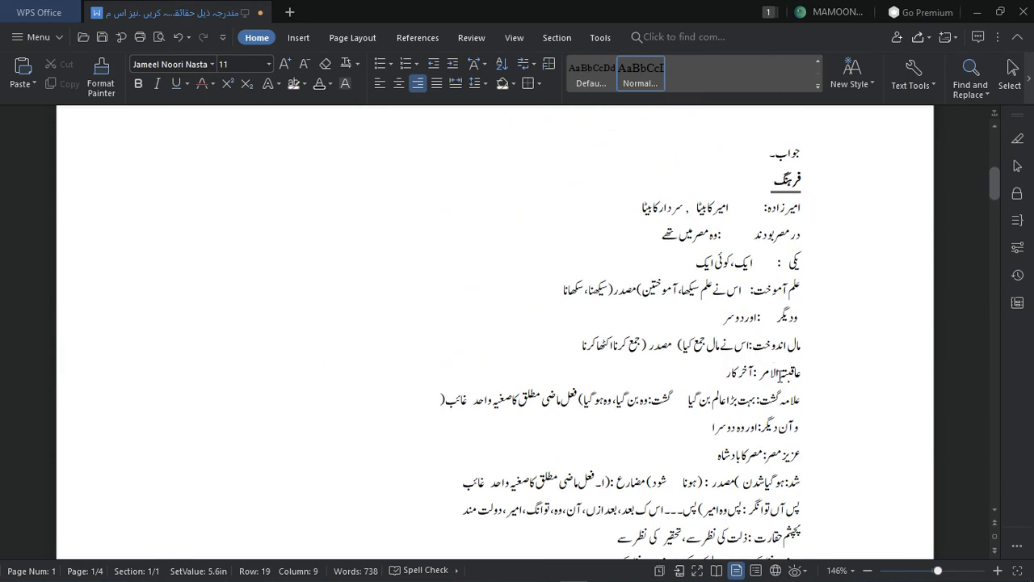
left_click(750, 346)
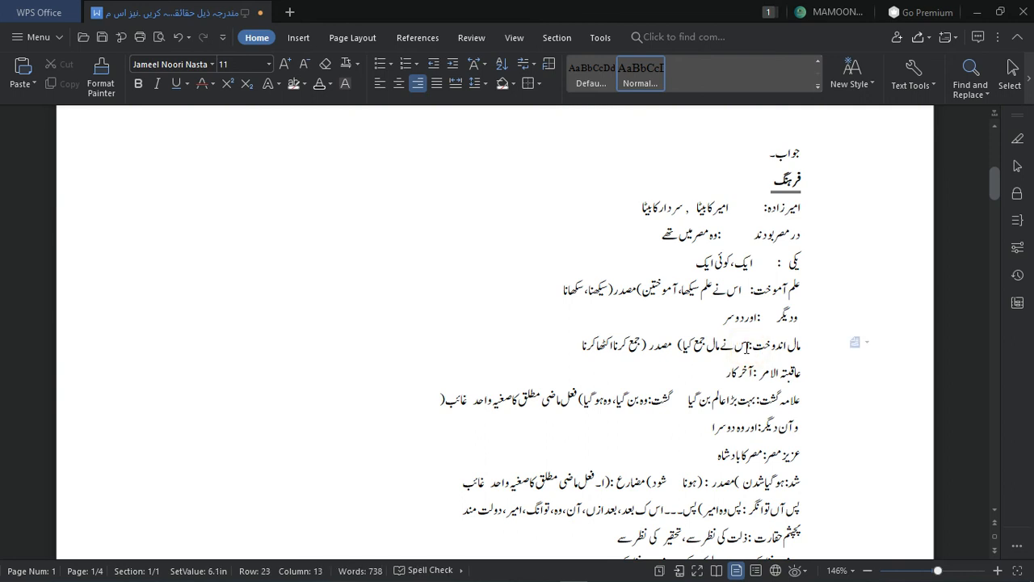
key("Return")
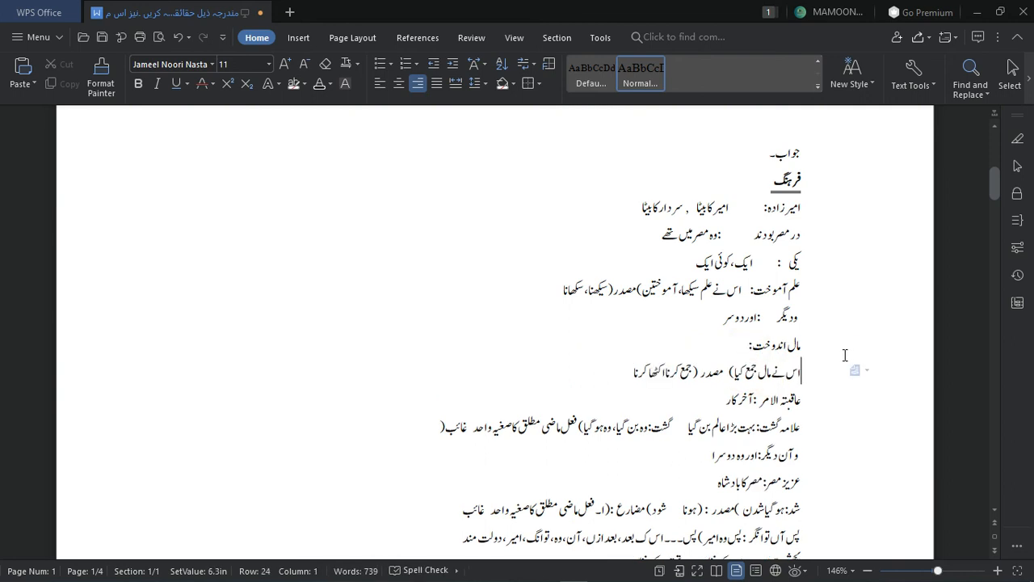
key("ctrl+e")
key("ctrl+j")
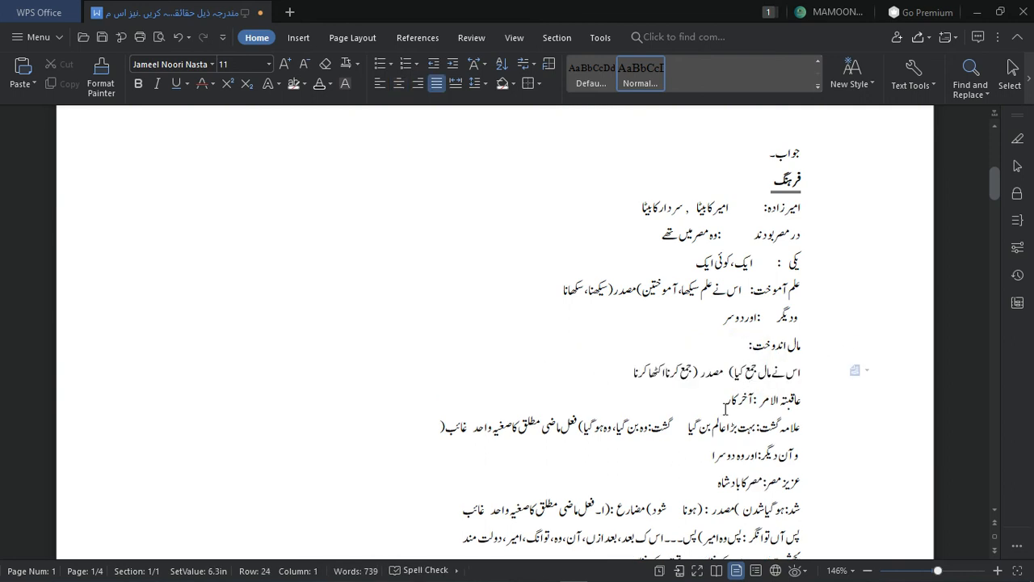